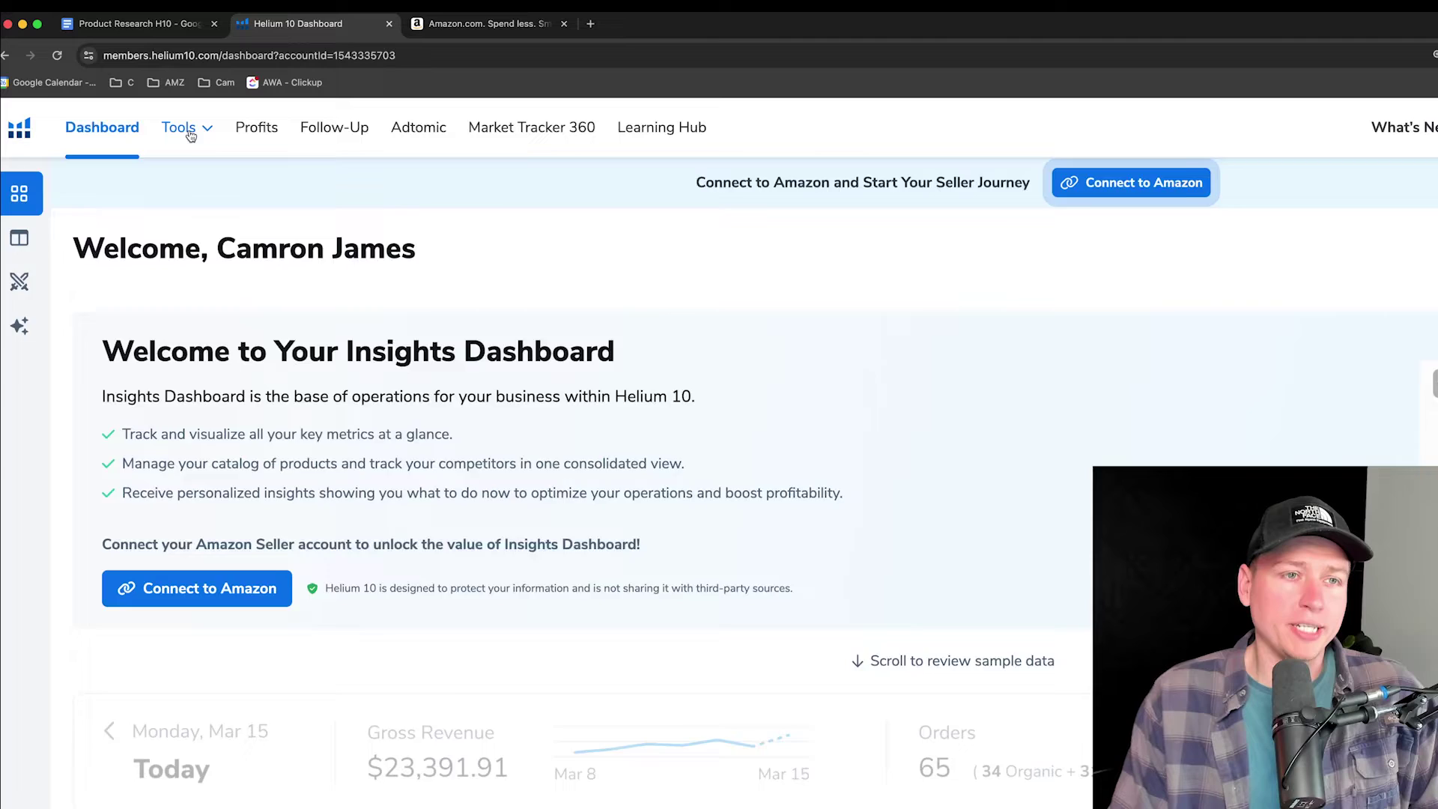
Open the Black Box product research tool from Helium 10's Tools menu.
{"action": "left_click", "coordinate": [190, 134]}
{"action": "left_click", "coordinate": [421, 259]}
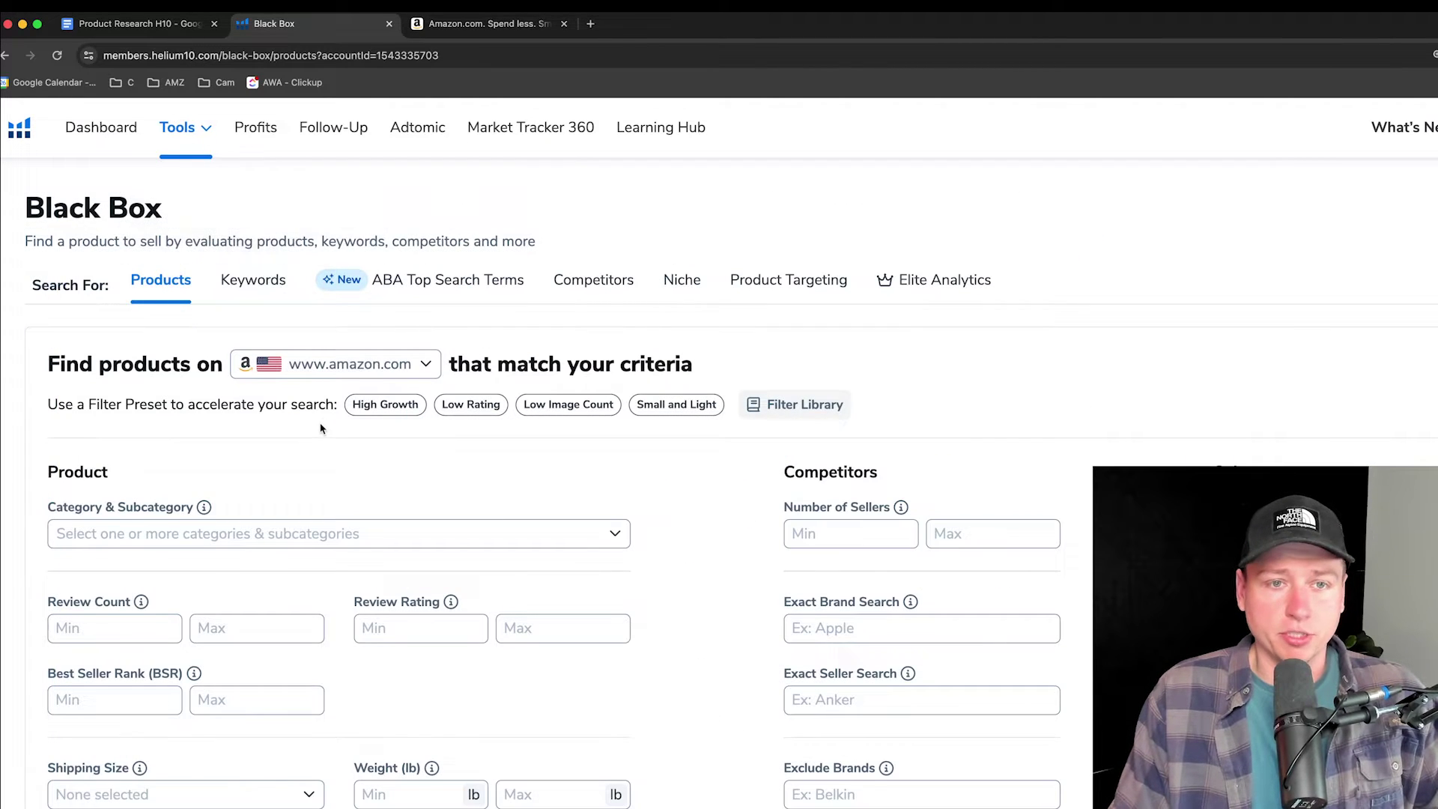
Scroll down to the Category & Subcategory filter and open its dropdown checklist.
{"action": "scroll", "coordinate": [321, 423], "scroll_direction": "down", "scroll_amount": 2}
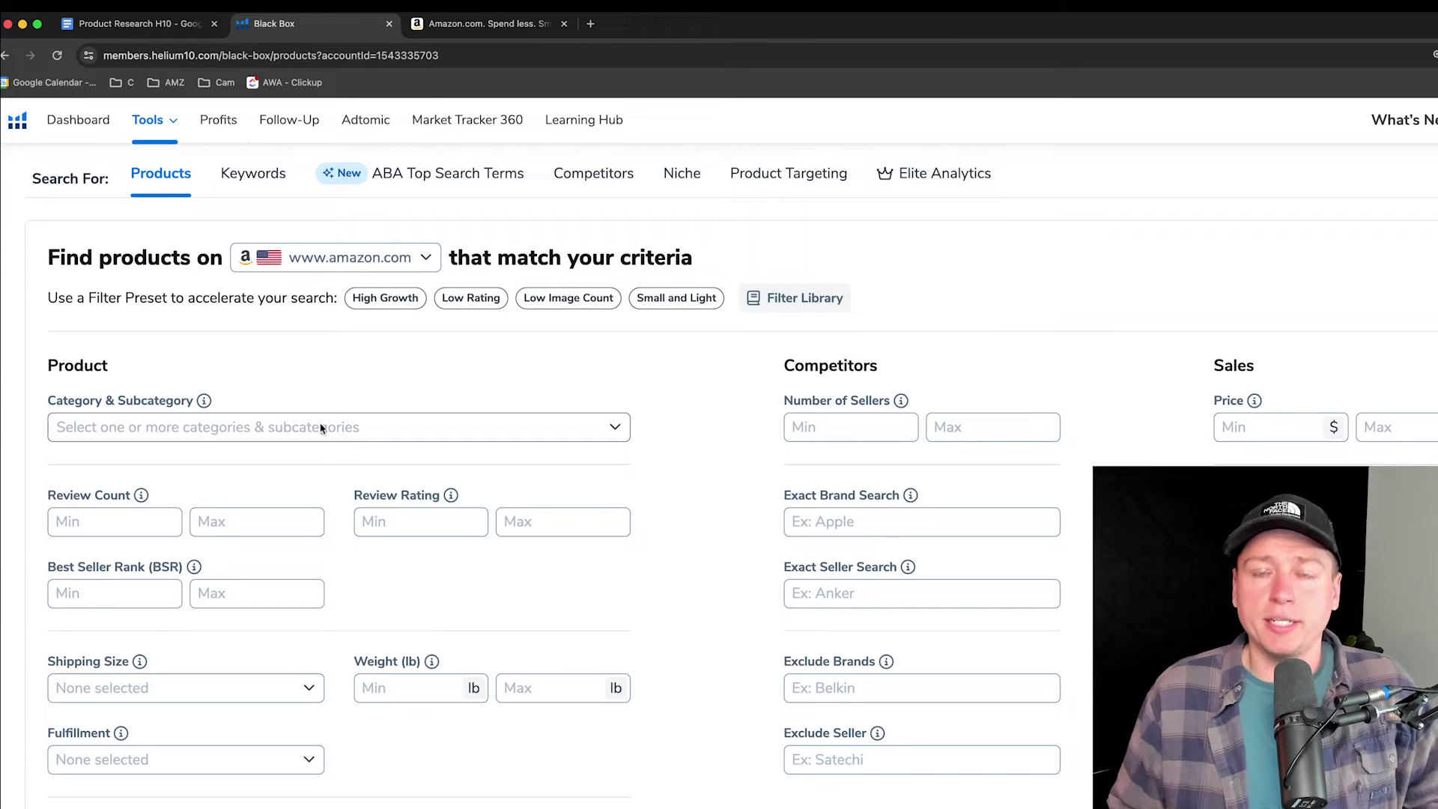
{"action": "scroll", "coordinate": [320, 427], "scroll_direction": "down", "scroll_amount": 1}
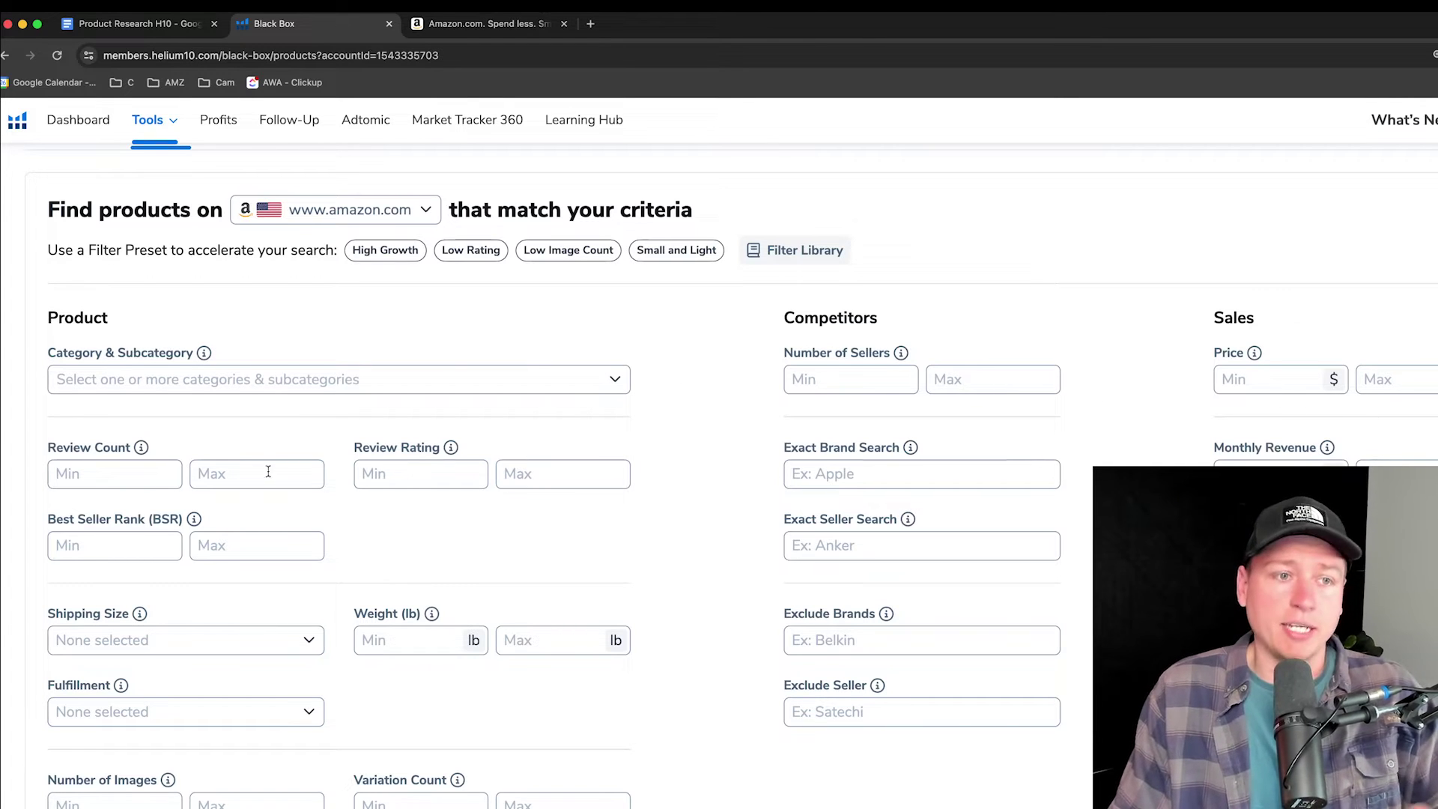
{"action": "scroll", "coordinate": [343, 434], "scroll_direction": "down", "scroll_amount": 1}
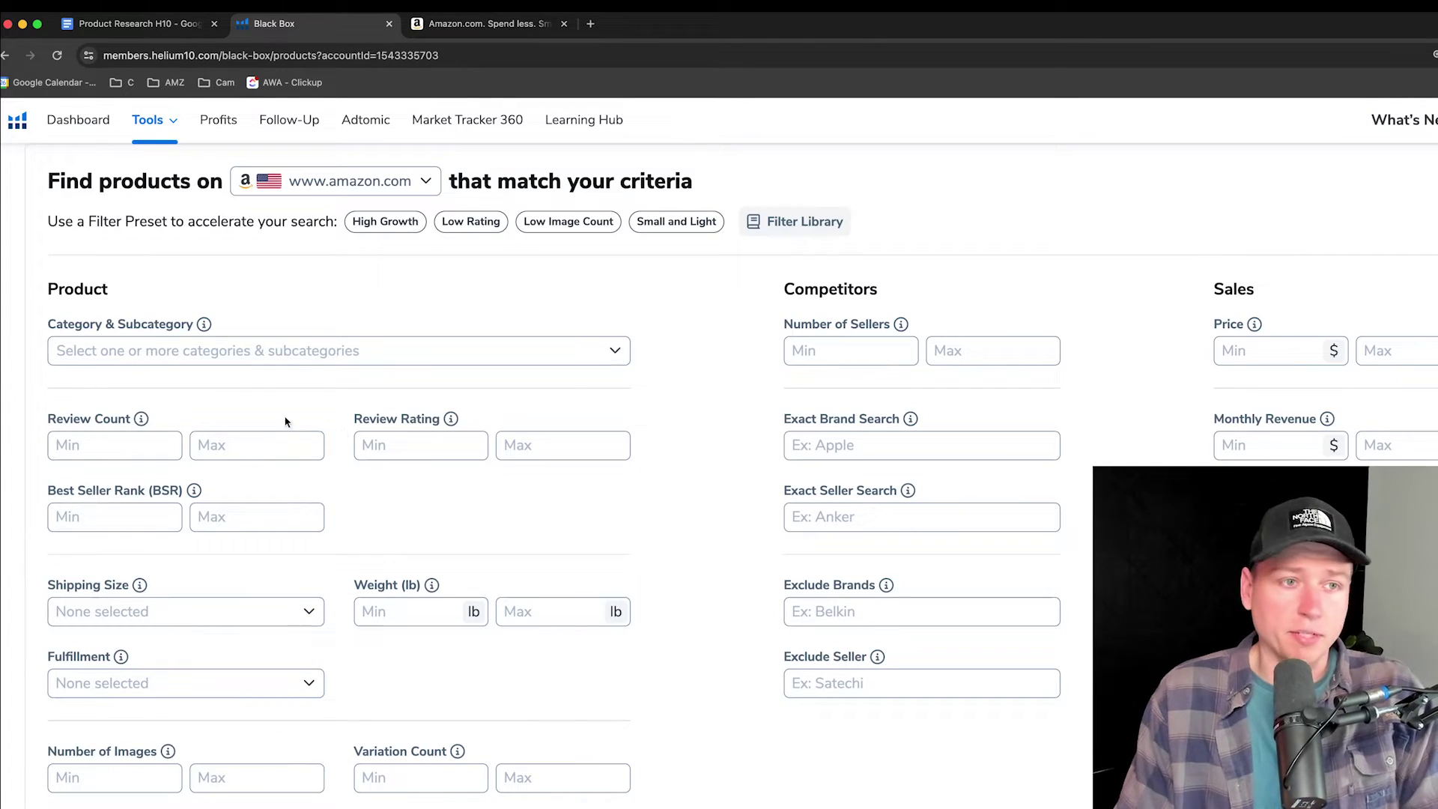
{"action": "left_click_drag", "start_coordinate": [46, 324], "coordinate": [194, 324]}
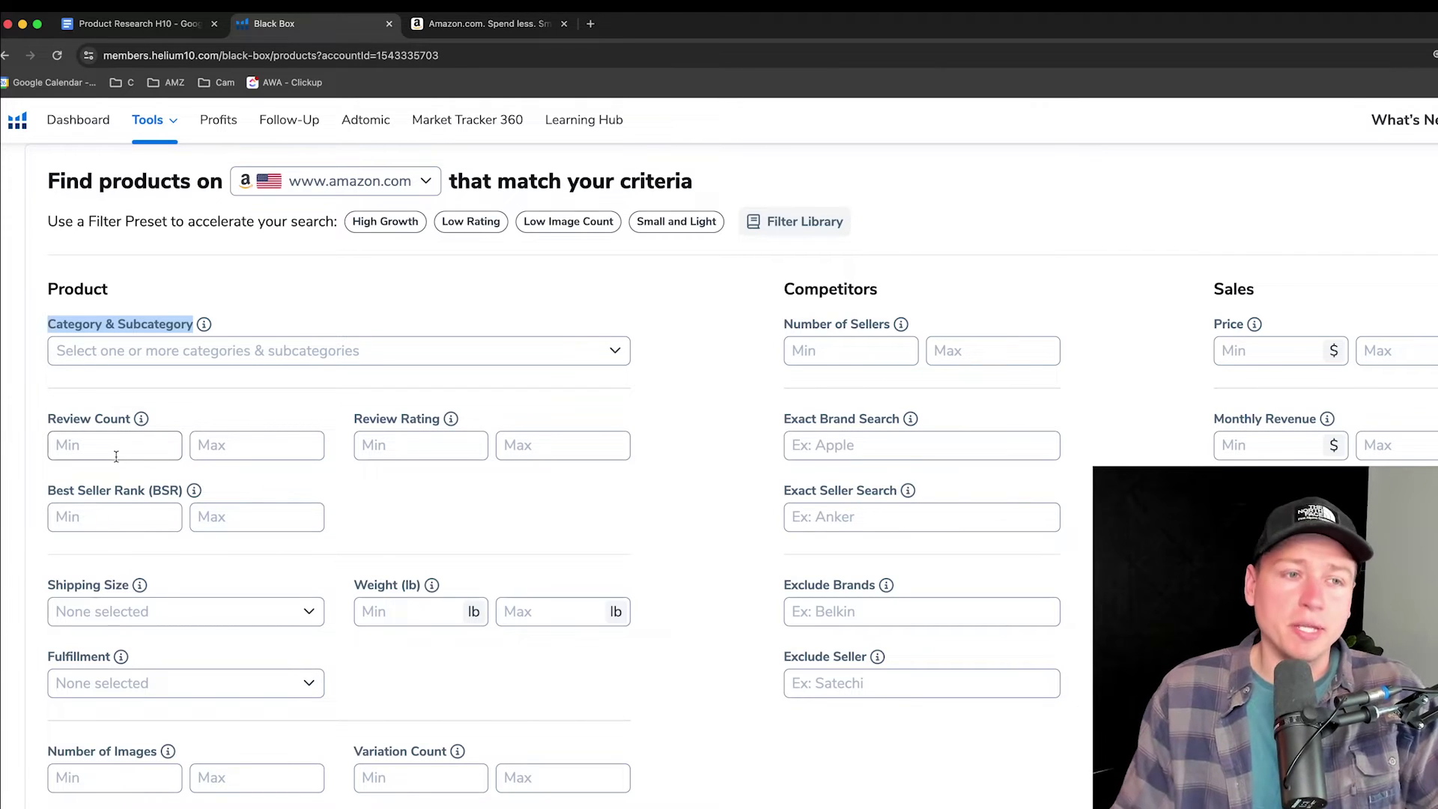
{"action": "left_click", "coordinate": [265, 362]}
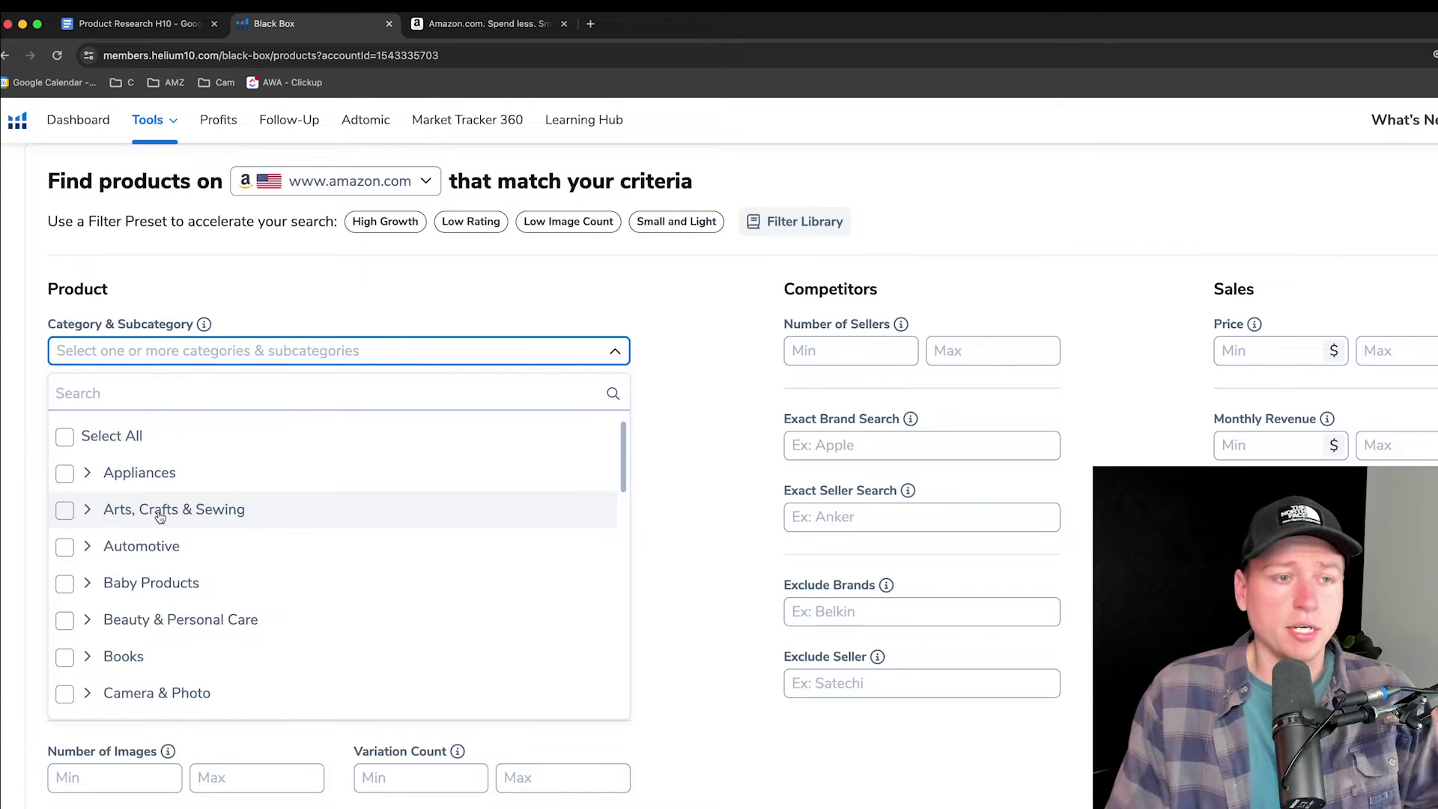
Tick Arts, Crafts & Sewing, Baby Products, Health & Household, Home & Kitchen, and Industrial & Scientific.
{"action": "left_click", "coordinate": [64, 509]}
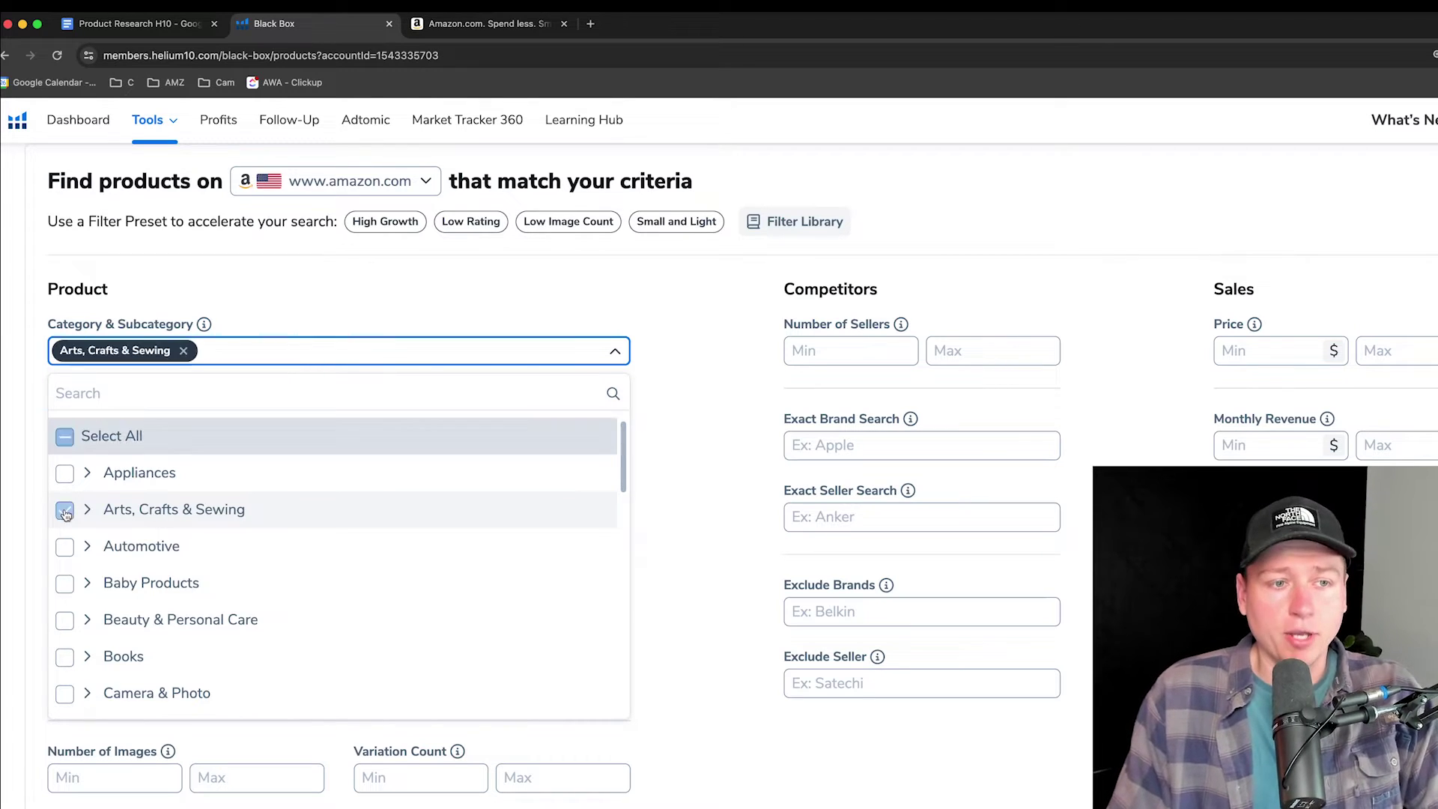
{"action": "scroll", "coordinate": [167, 509], "scroll_direction": "down", "scroll_amount": 2}
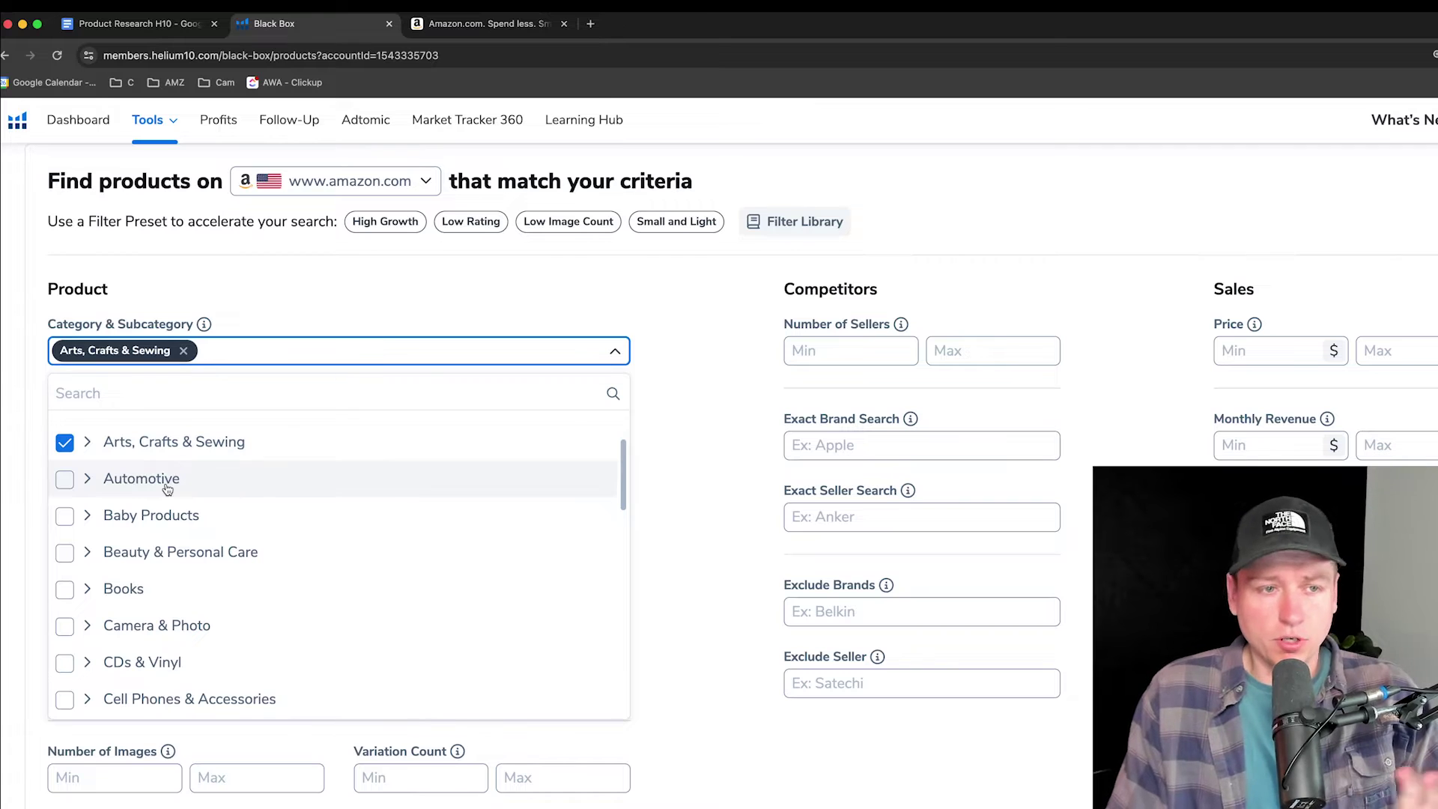
{"action": "left_click", "coordinate": [66, 519]}
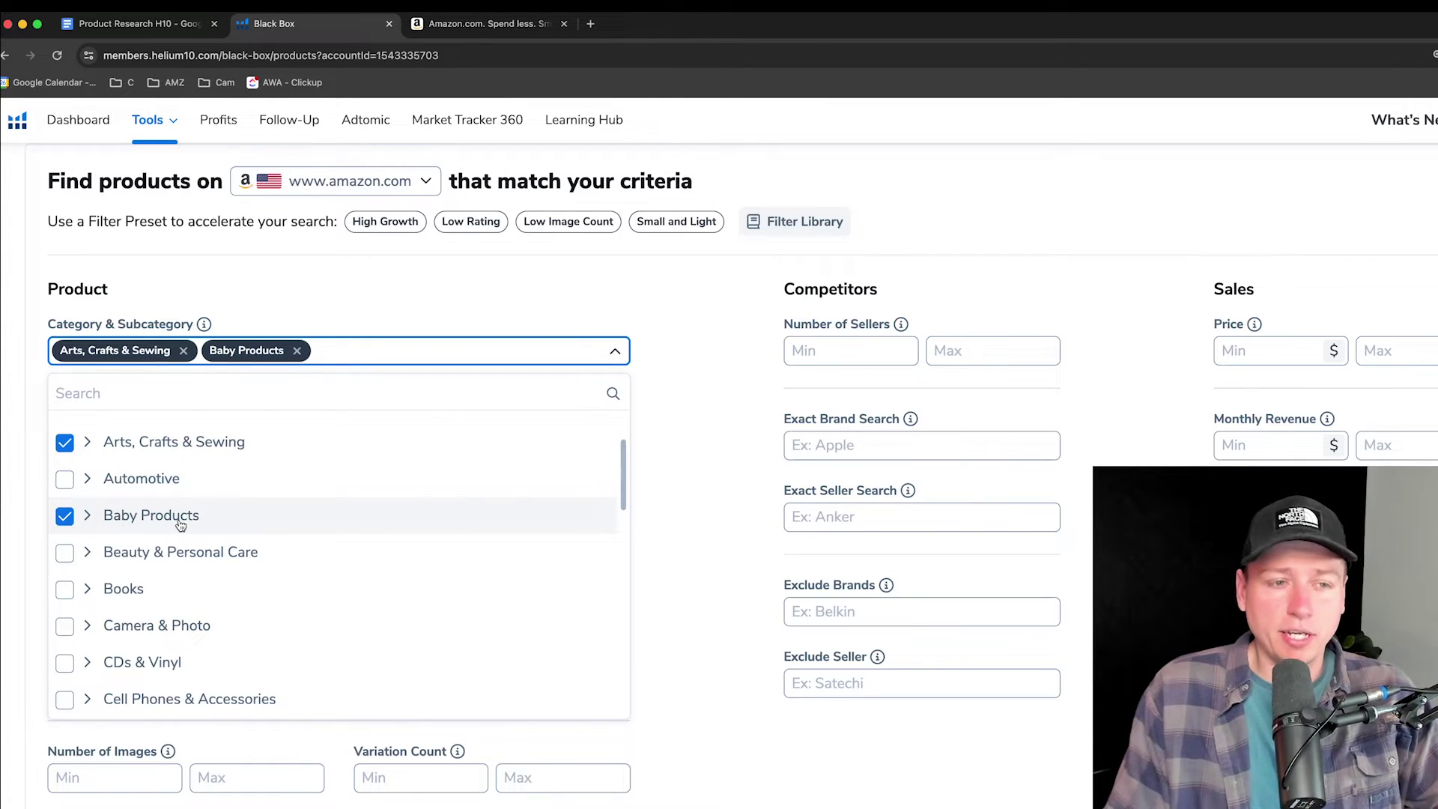
{"action": "scroll", "coordinate": [182, 509], "scroll_direction": "down", "scroll_amount": 1}
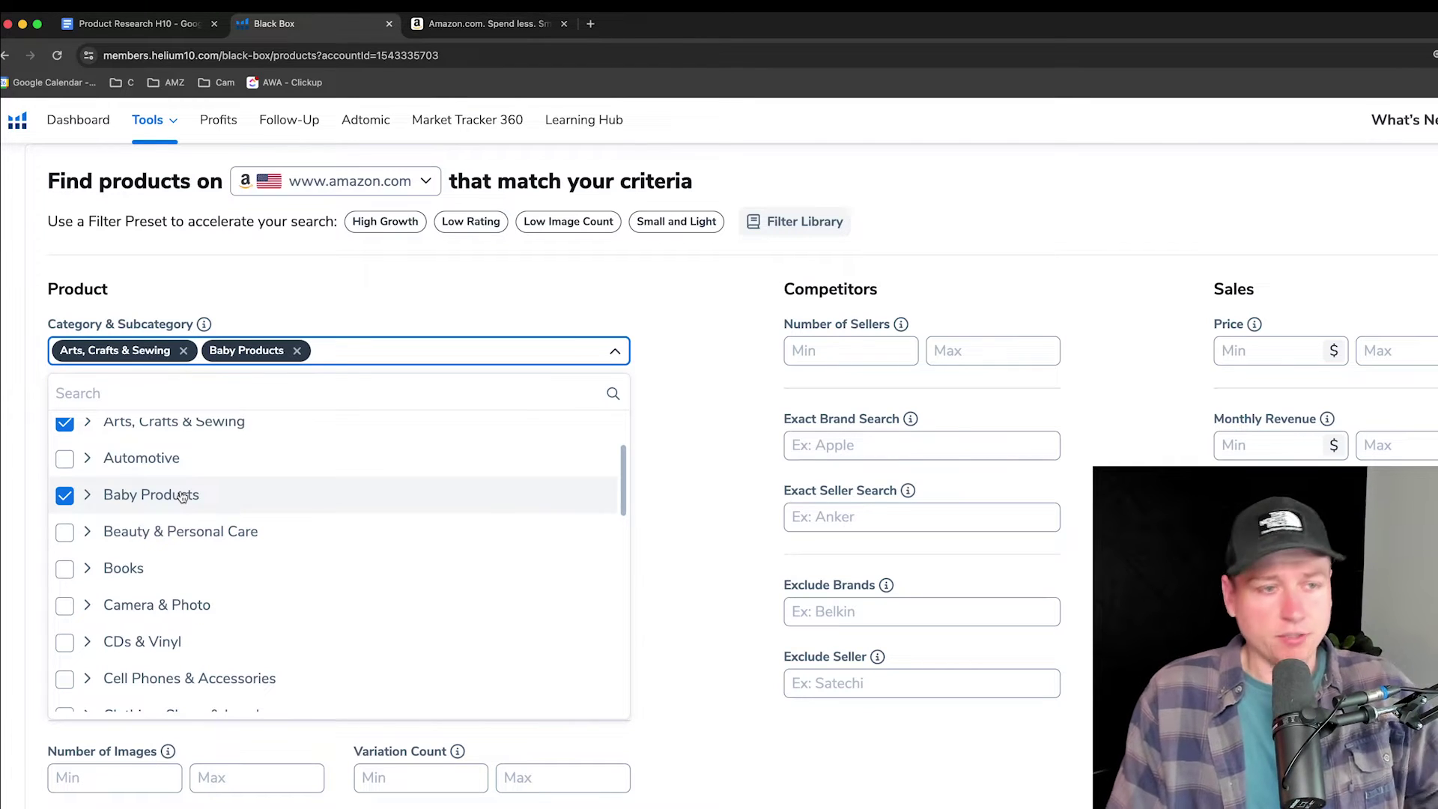
{"action": "scroll", "coordinate": [179, 509], "scroll_direction": "down", "scroll_amount": 2}
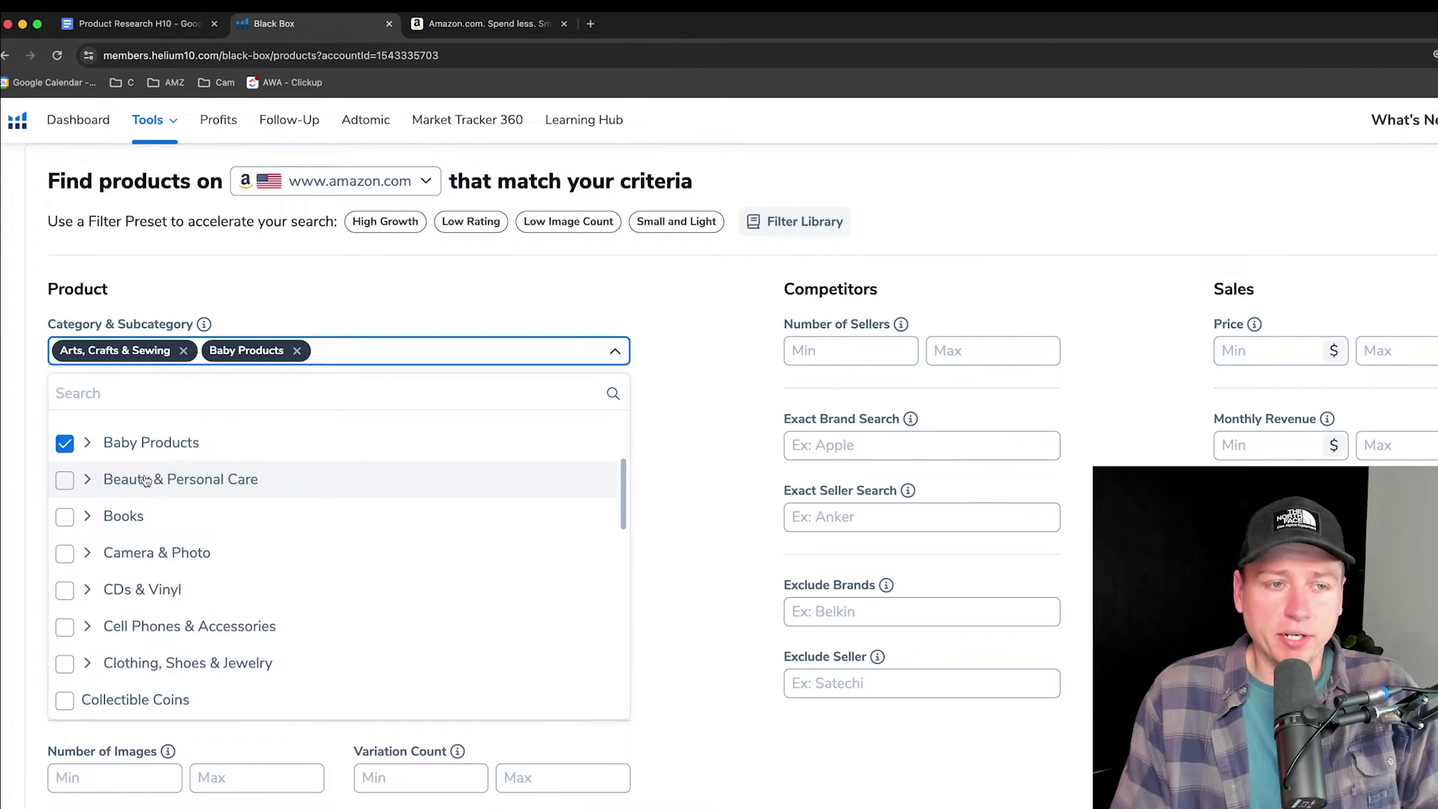
{"action": "scroll", "coordinate": [156, 491], "scroll_direction": "down", "scroll_amount": 3}
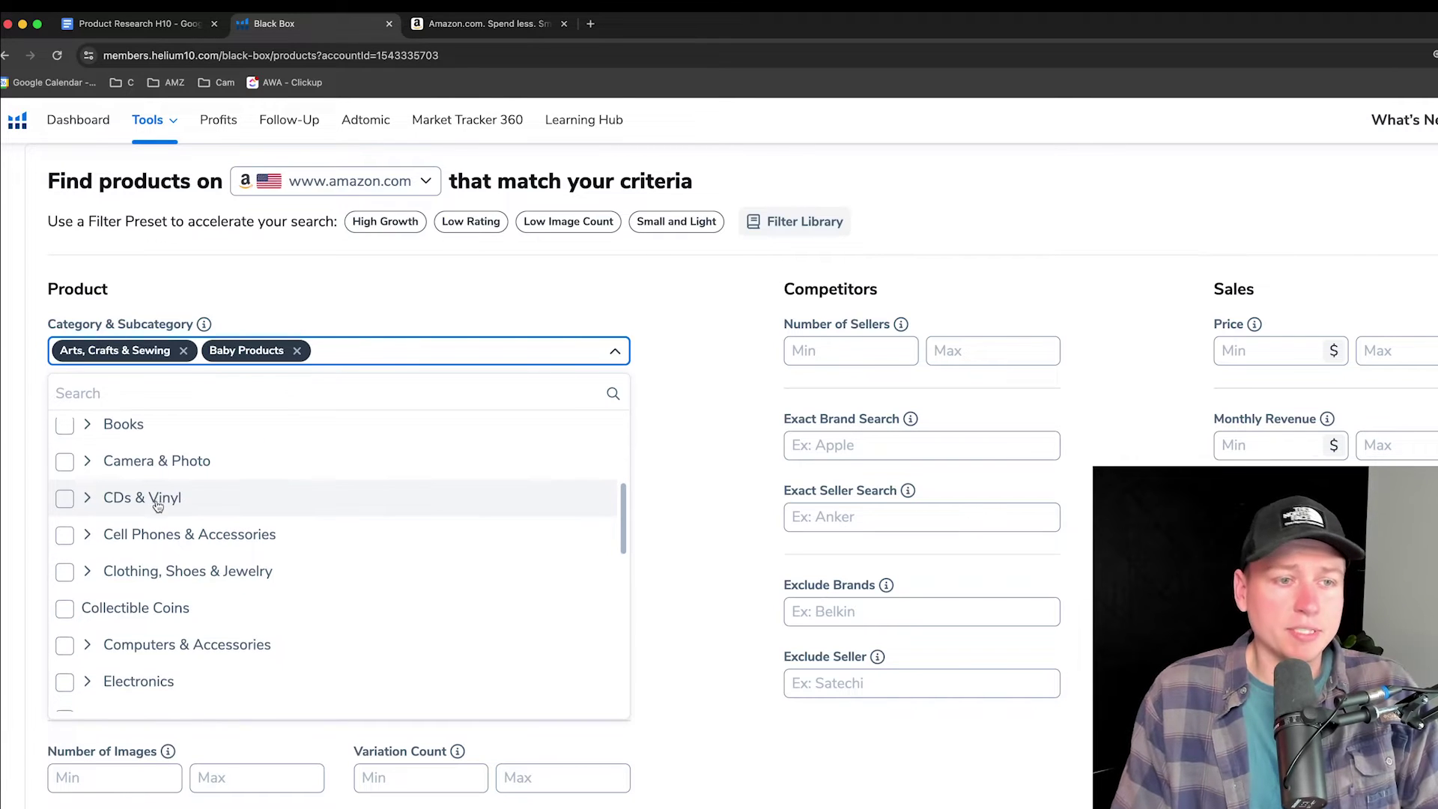
{"action": "scroll", "coordinate": [157, 502], "scroll_direction": "down", "scroll_amount": 3}
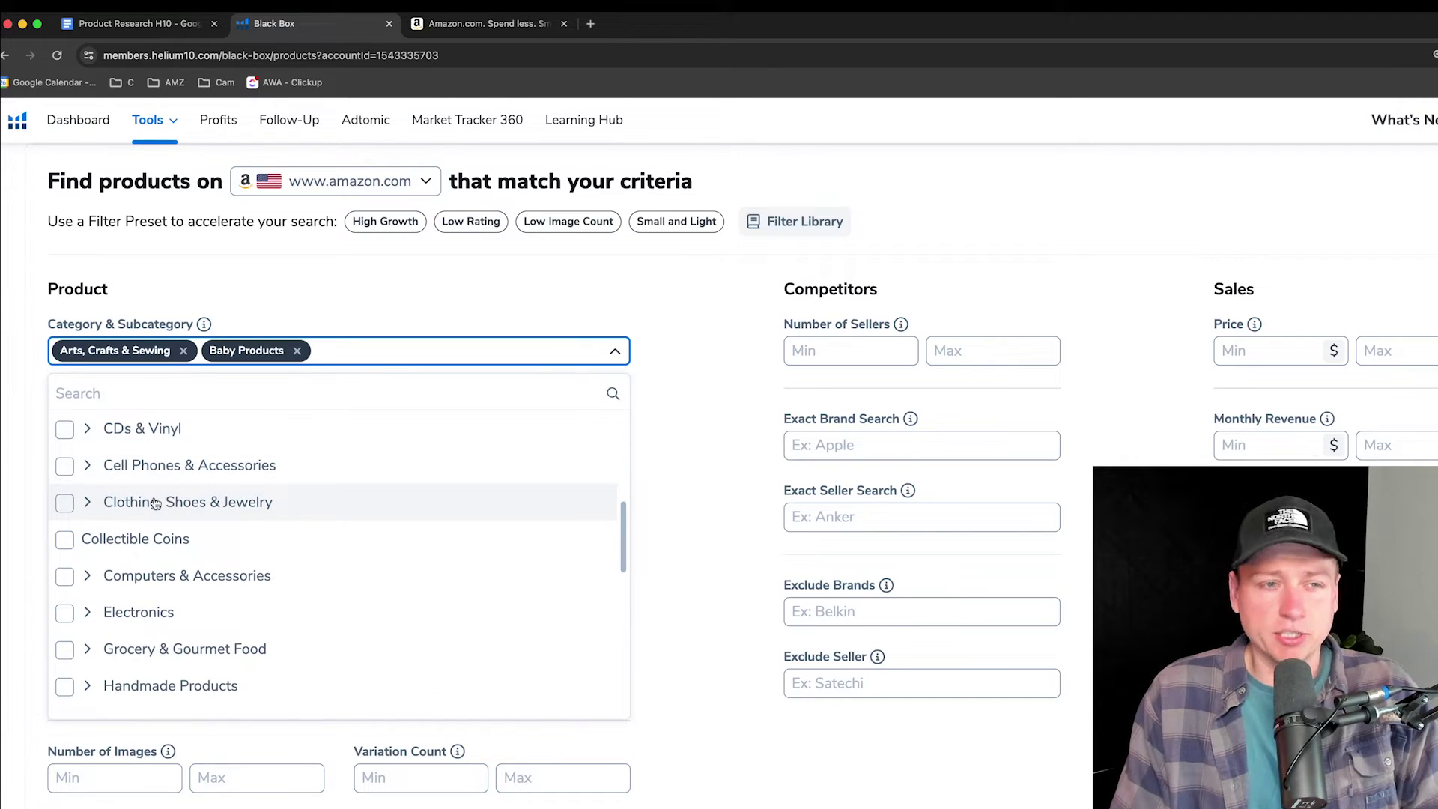
{"action": "scroll", "coordinate": [156, 485], "scroll_direction": "down", "scroll_amount": 1}
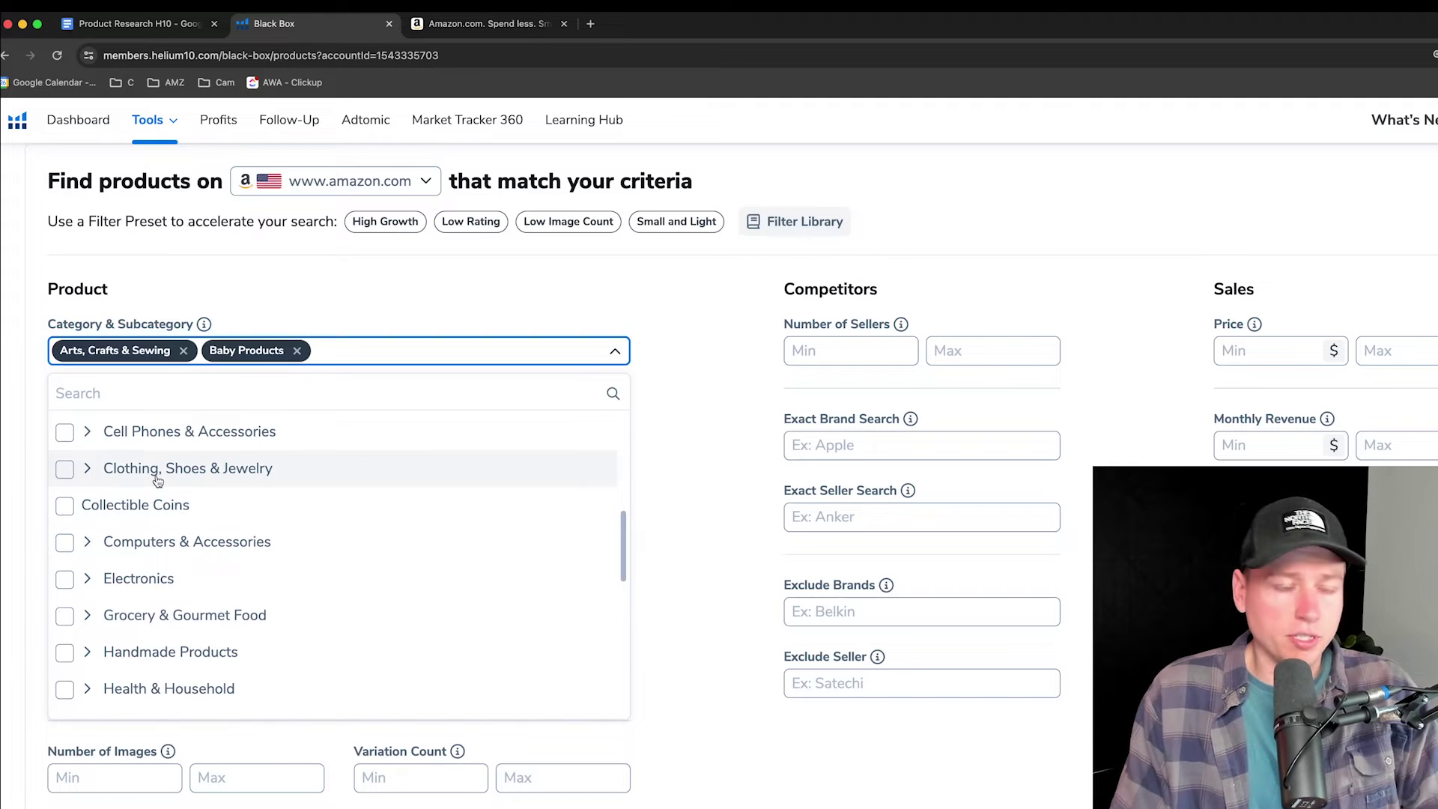
{"action": "scroll", "coordinate": [157, 480], "scroll_direction": "down", "scroll_amount": 1}
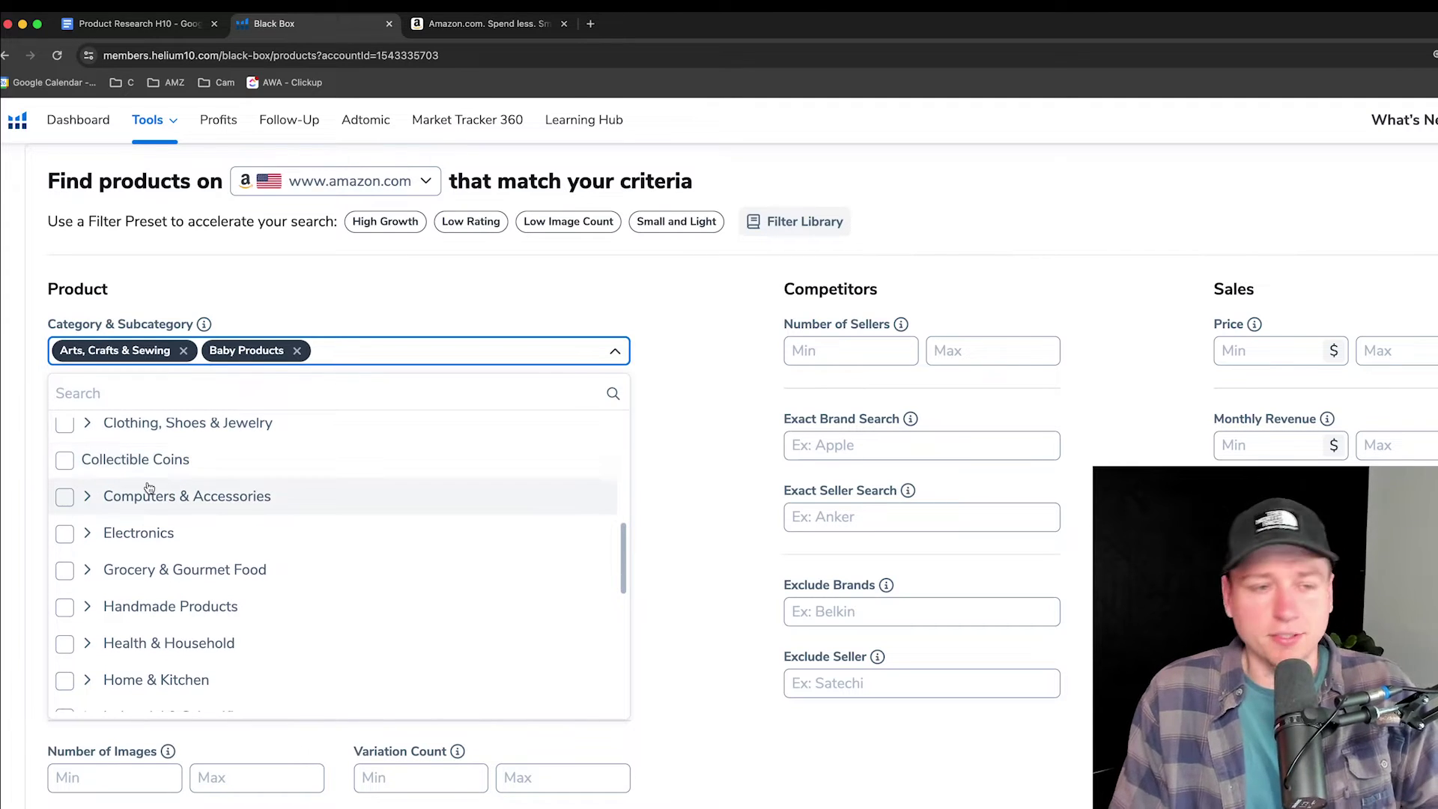
{"action": "scroll", "coordinate": [150, 488], "scroll_direction": "down", "scroll_amount": 1}
{"action": "scroll", "coordinate": [133, 502], "scroll_direction": "down", "scroll_amount": 1}
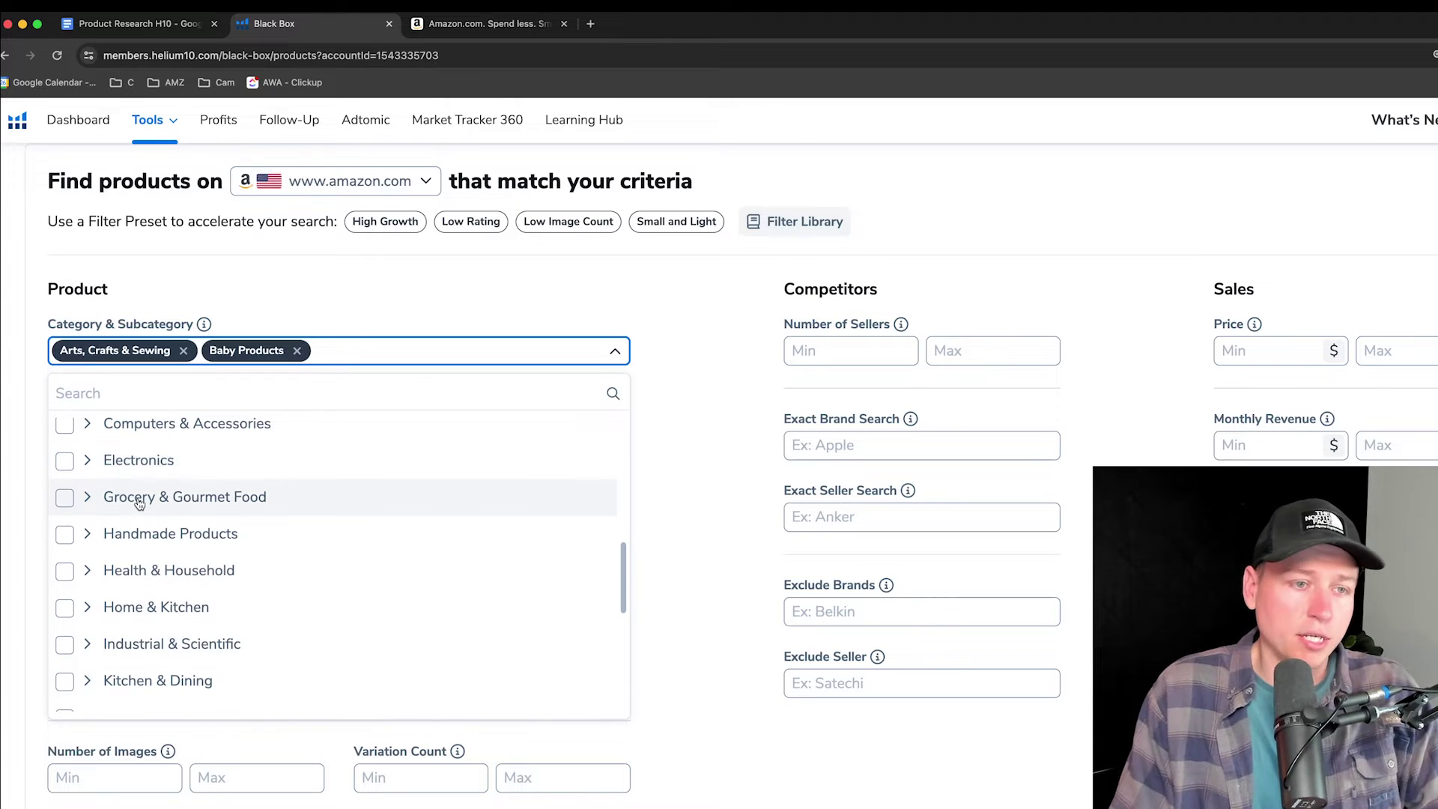
{"action": "scroll", "coordinate": [139, 503], "scroll_direction": "down", "scroll_amount": 1}
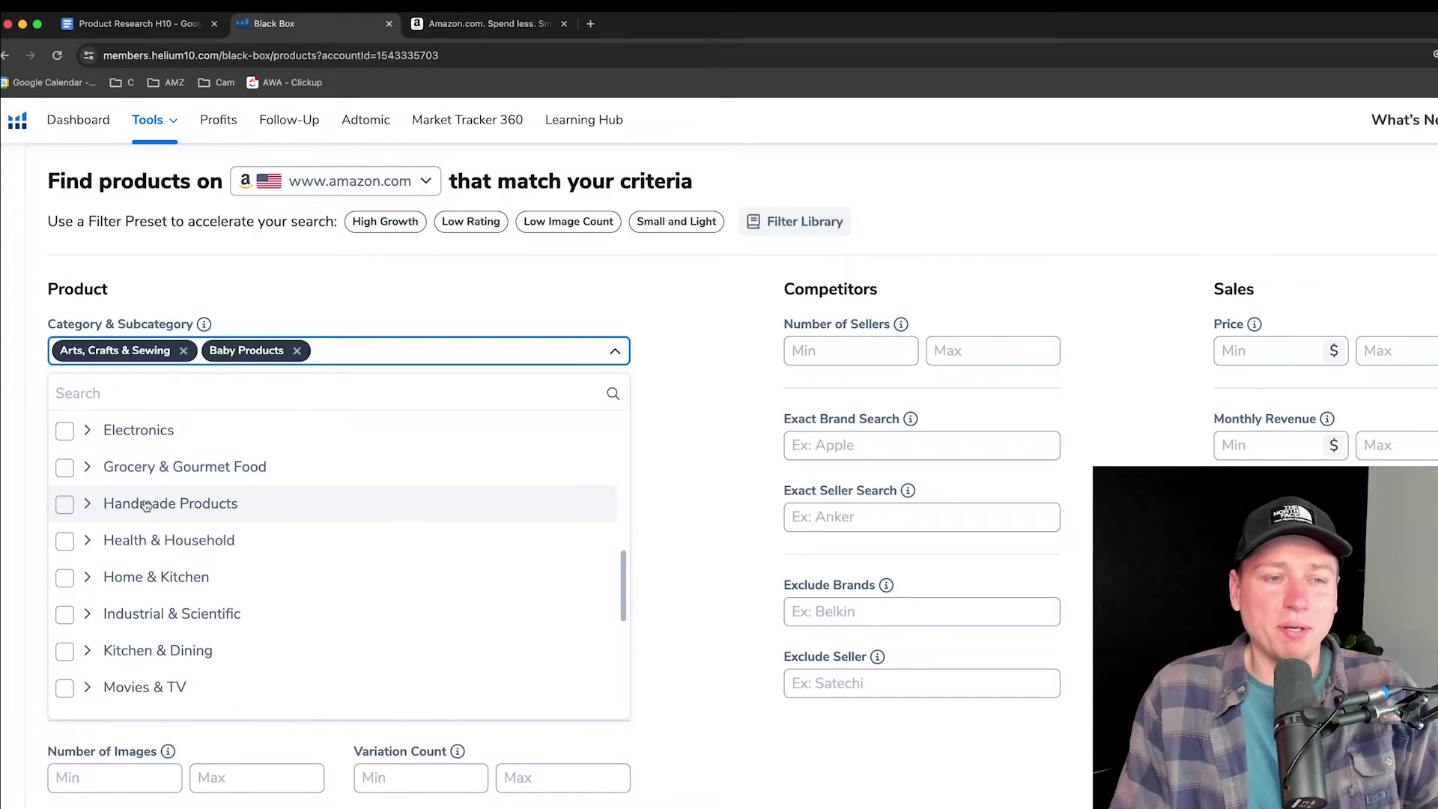
{"action": "scroll", "coordinate": [146, 505], "scroll_direction": "down", "scroll_amount": 1}
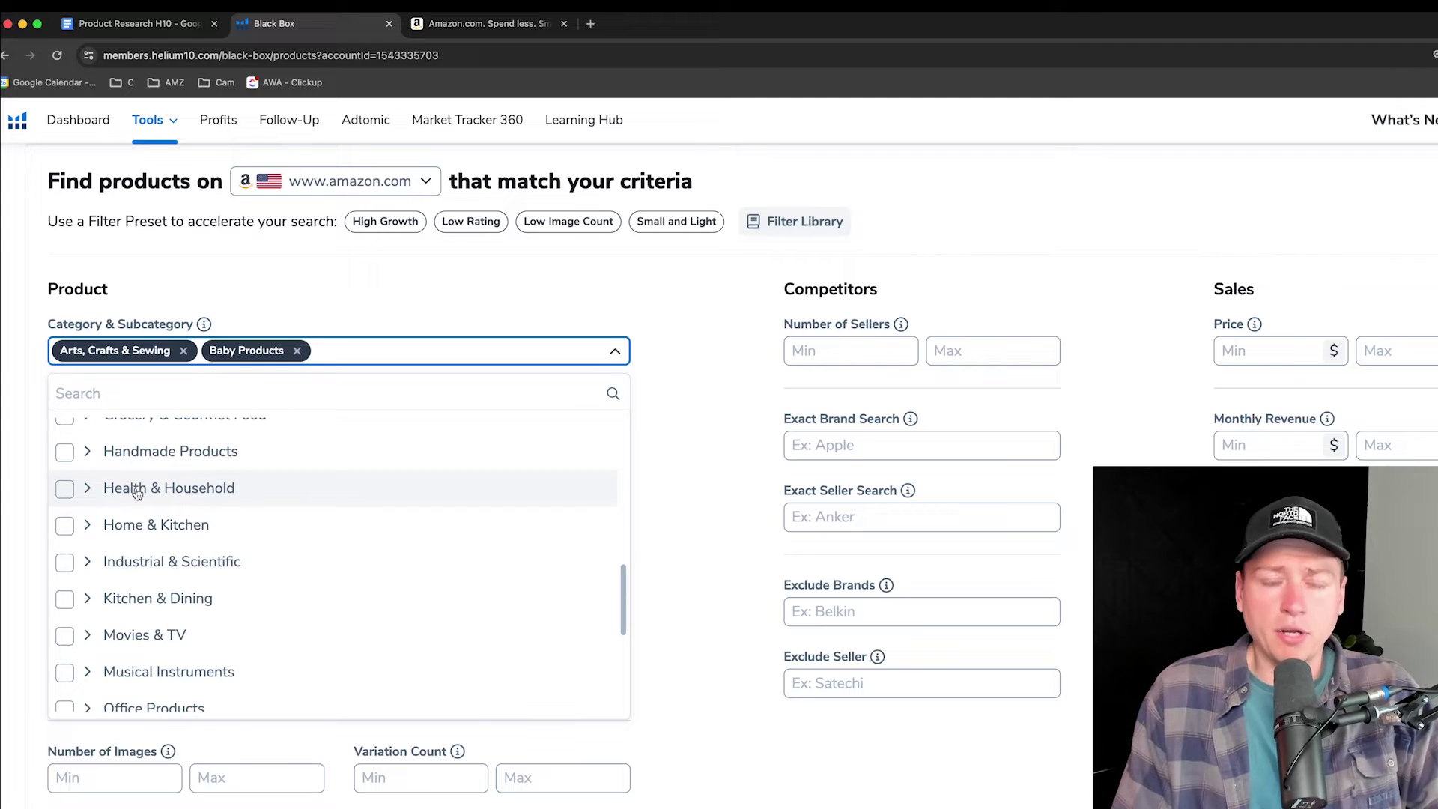
{"action": "left_click", "coordinate": [204, 488]}
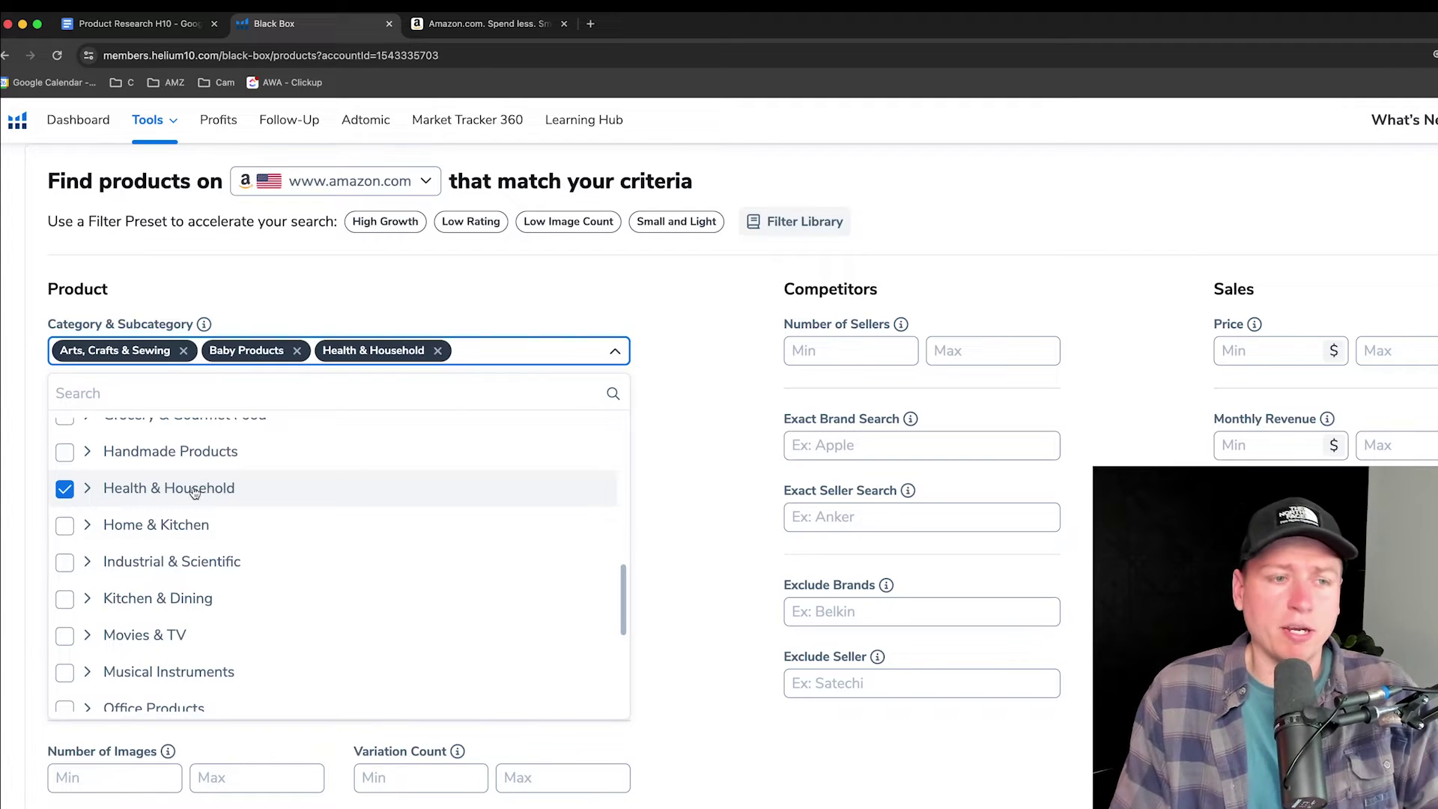
{"action": "left_click", "coordinate": [65, 532]}
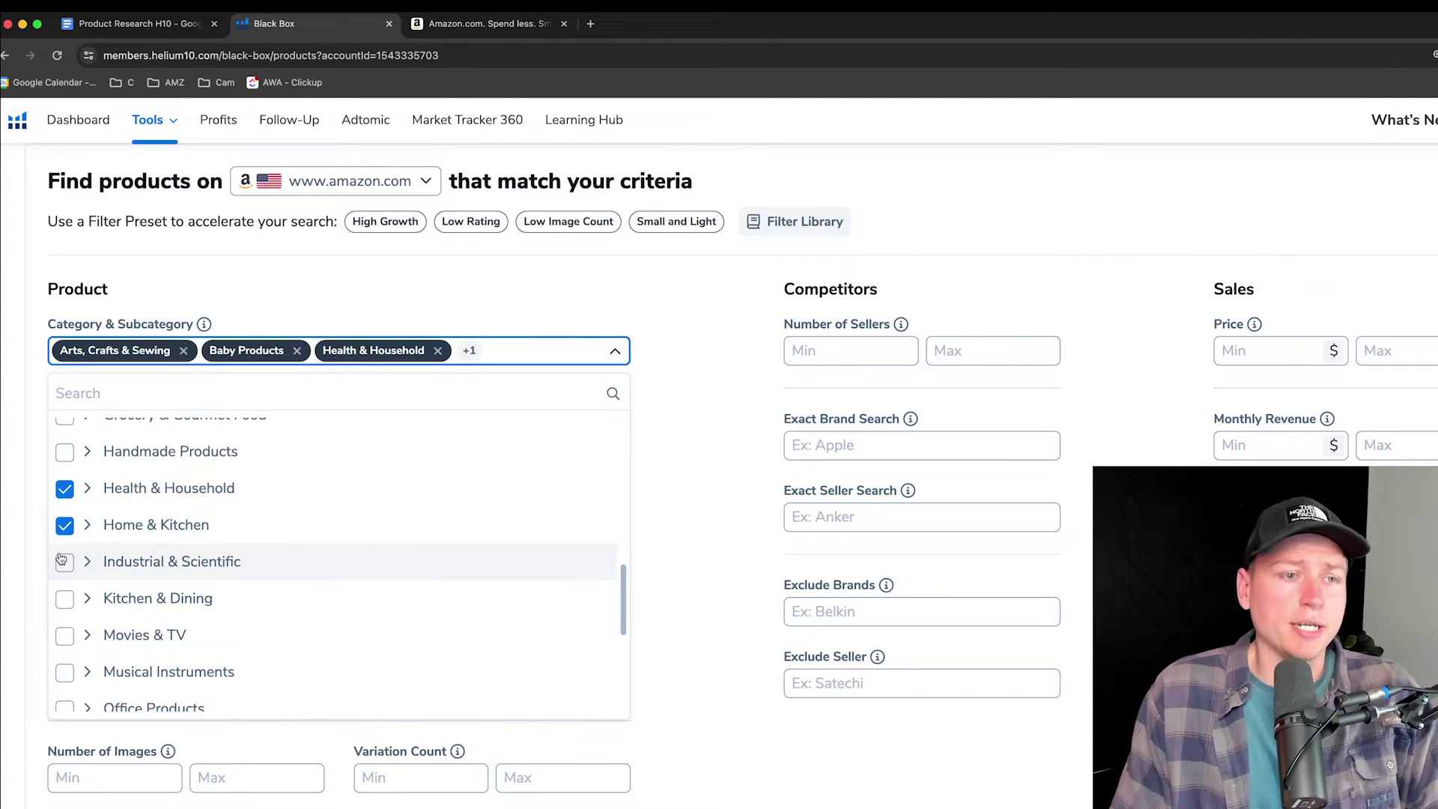
{"action": "left_click", "coordinate": [65, 563]}
Tick Kitchen & Dining, Office Products, Patio, Lawn & Garden, Pet Supplies, and Tools & Home Improvement.
{"action": "scroll", "coordinate": [67, 543], "scroll_direction": "down", "scroll_amount": 2}
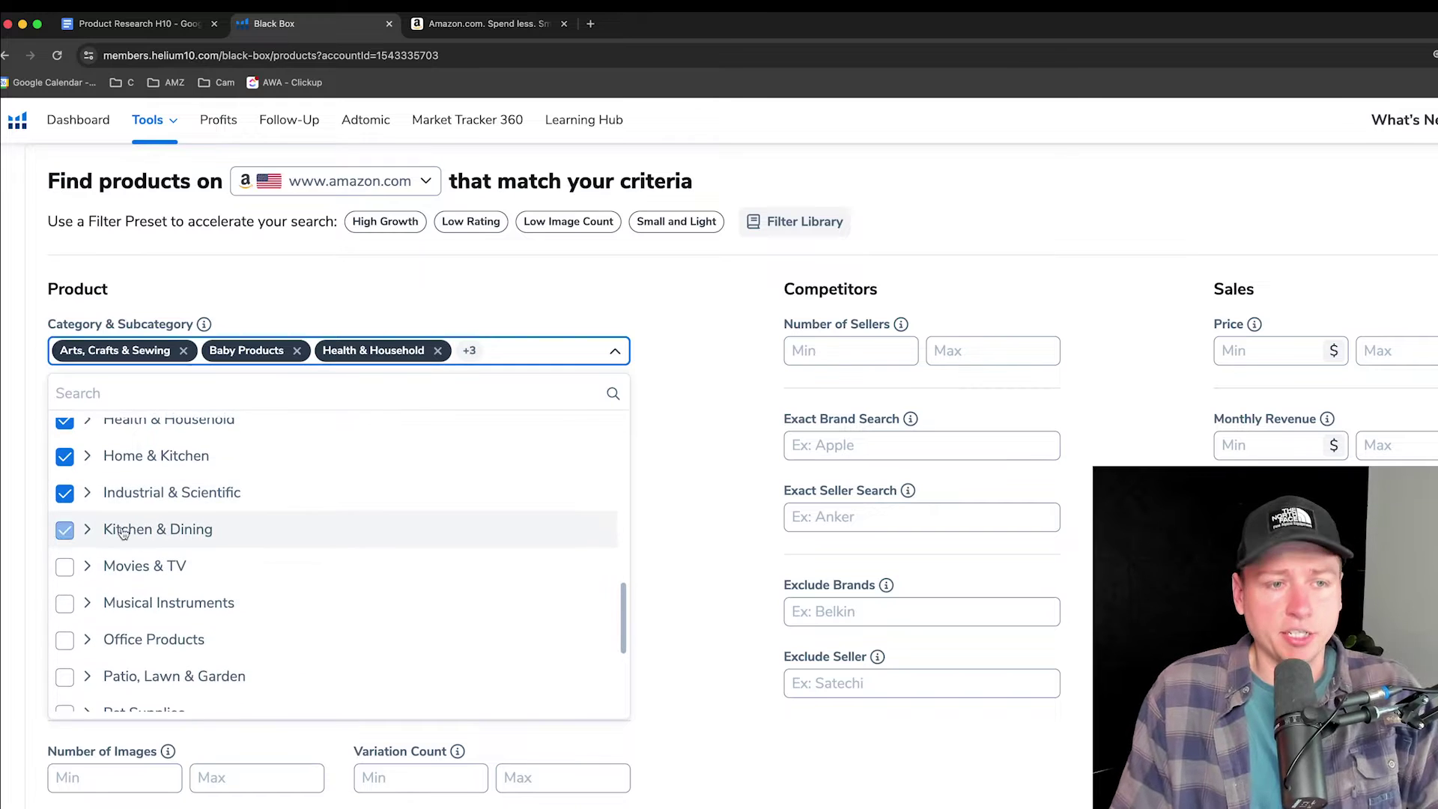
{"action": "left_click", "coordinate": [65, 532]}
{"action": "scroll", "coordinate": [65, 533], "scroll_direction": "down", "scroll_amount": 1}
{"action": "scroll", "coordinate": [65, 539], "scroll_direction": "down", "scroll_amount": 1}
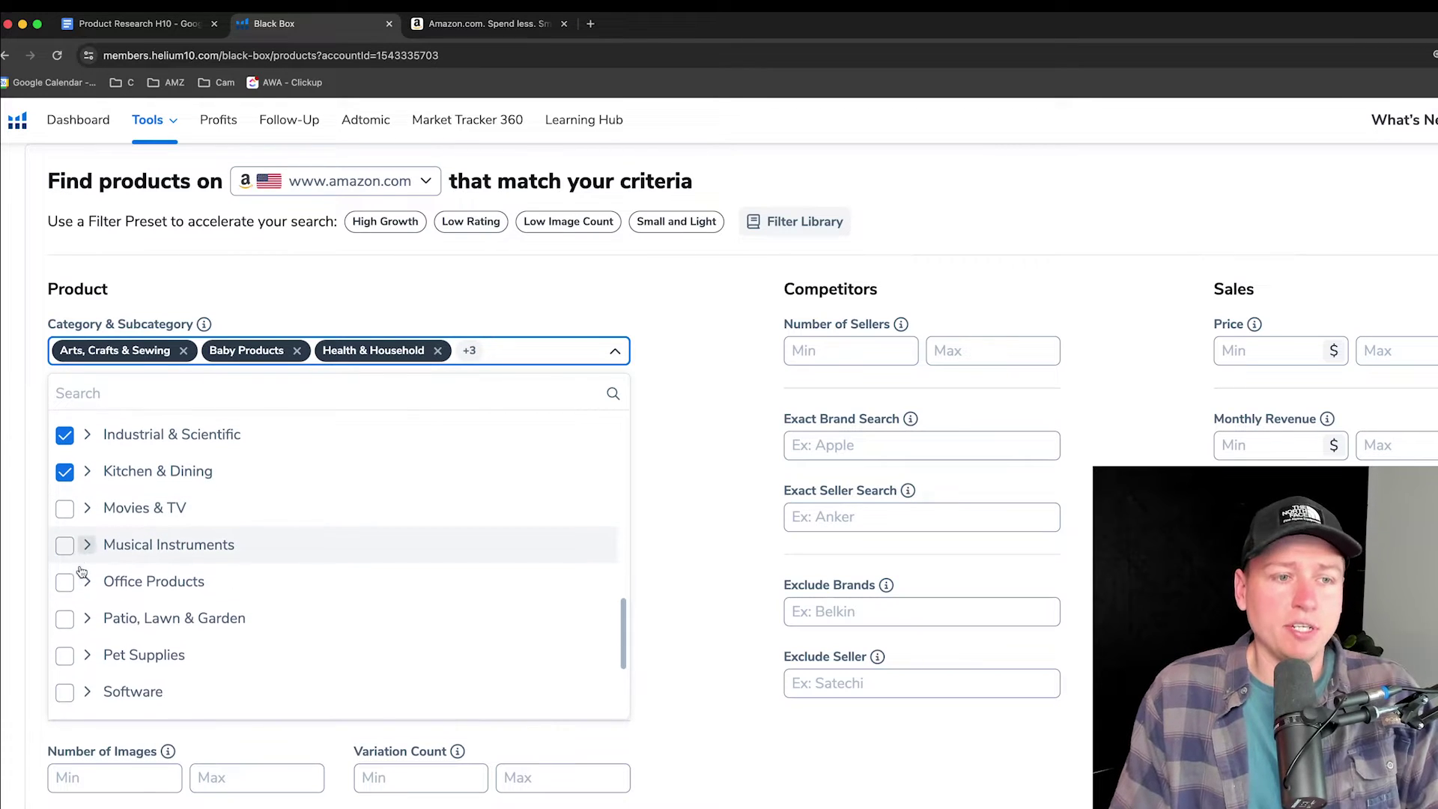
{"action": "scroll", "coordinate": [86, 550], "scroll_direction": "down", "scroll_amount": 1}
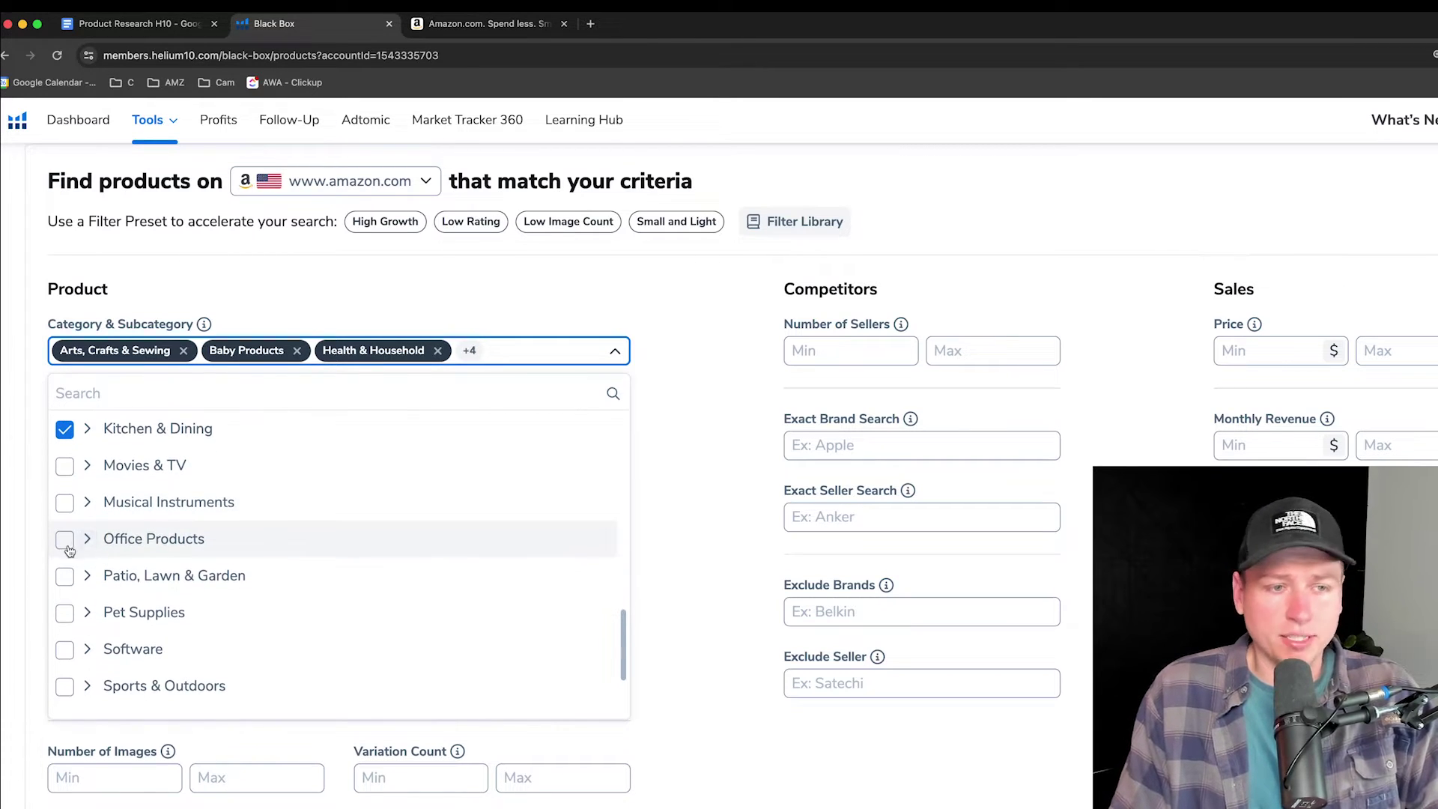
{"action": "left_click", "coordinate": [66, 541]}
{"action": "left_click", "coordinate": [66, 576]}
{"action": "scroll", "coordinate": [68, 586], "scroll_direction": "down", "scroll_amount": 1}
{"action": "left_click", "coordinate": [66, 578]}
{"action": "scroll", "coordinate": [124, 629], "scroll_direction": "down", "scroll_amount": 1}
{"action": "scroll", "coordinate": [125, 634], "scroll_direction": "down", "scroll_amount": 1}
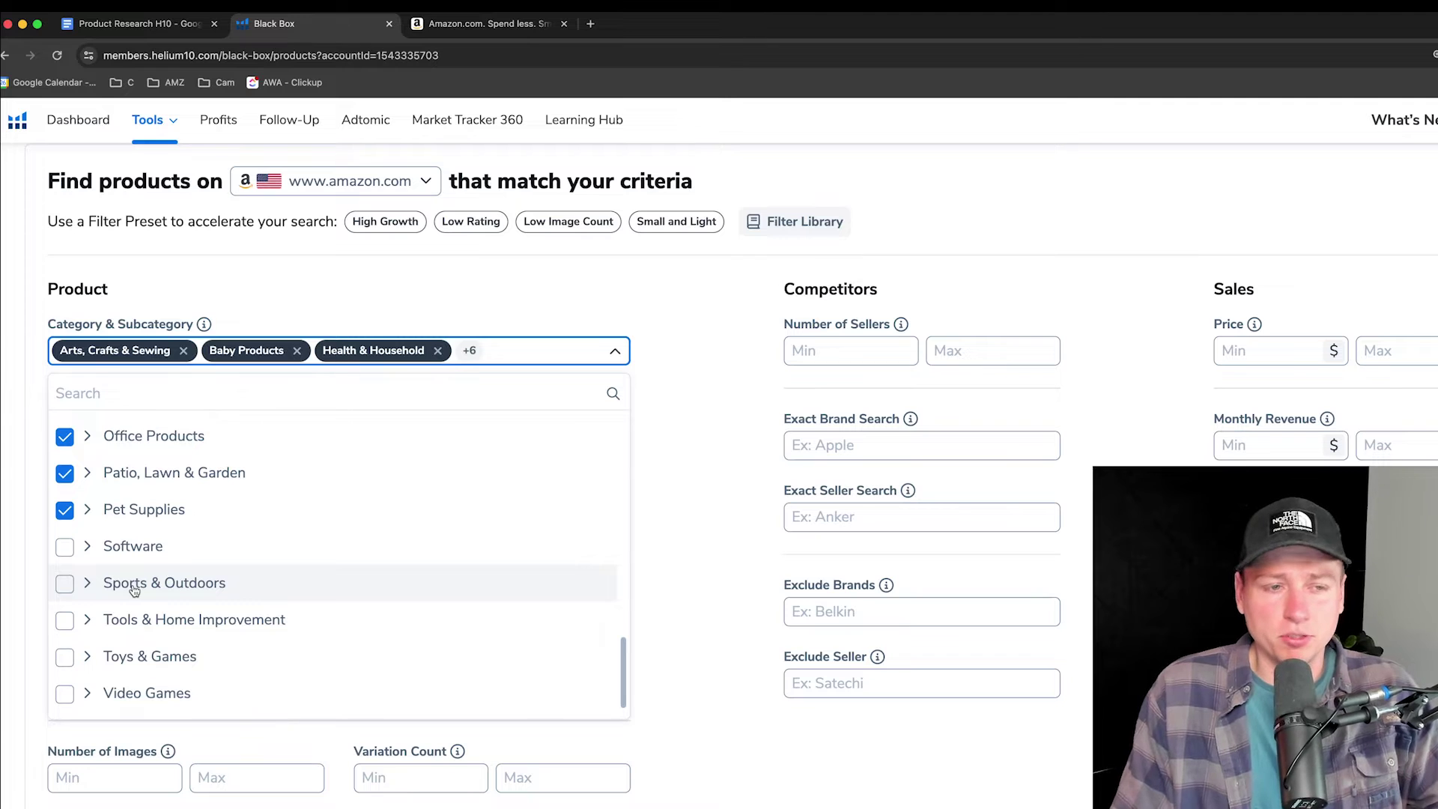
{"action": "left_click", "coordinate": [65, 620]}
{"action": "scroll", "coordinate": [158, 637], "scroll_direction": "down", "scroll_amount": 1}
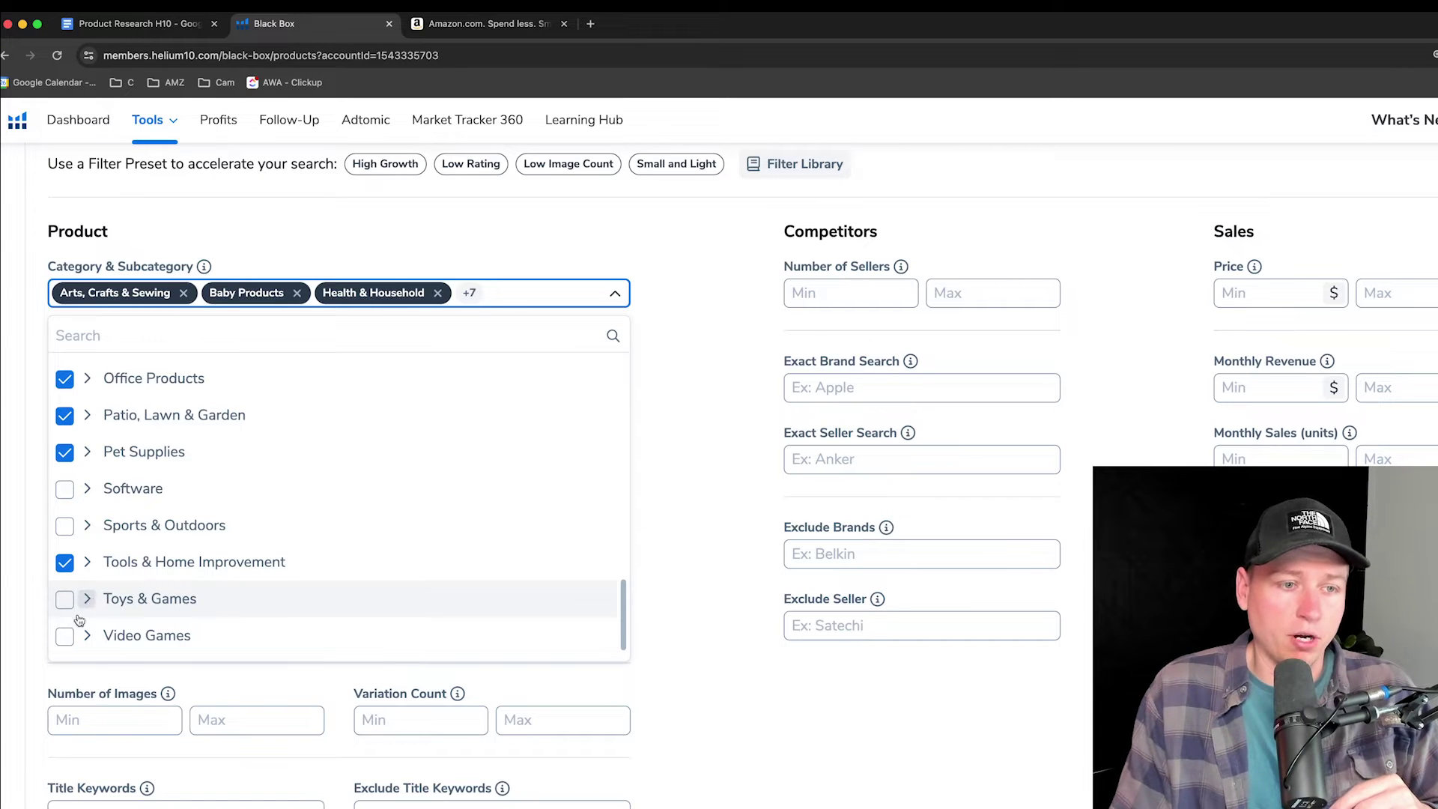
Scroll through the category checklist to review the ten ticked categories.
{"action": "scroll", "coordinate": [120, 607], "scroll_direction": "up", "scroll_amount": 10}
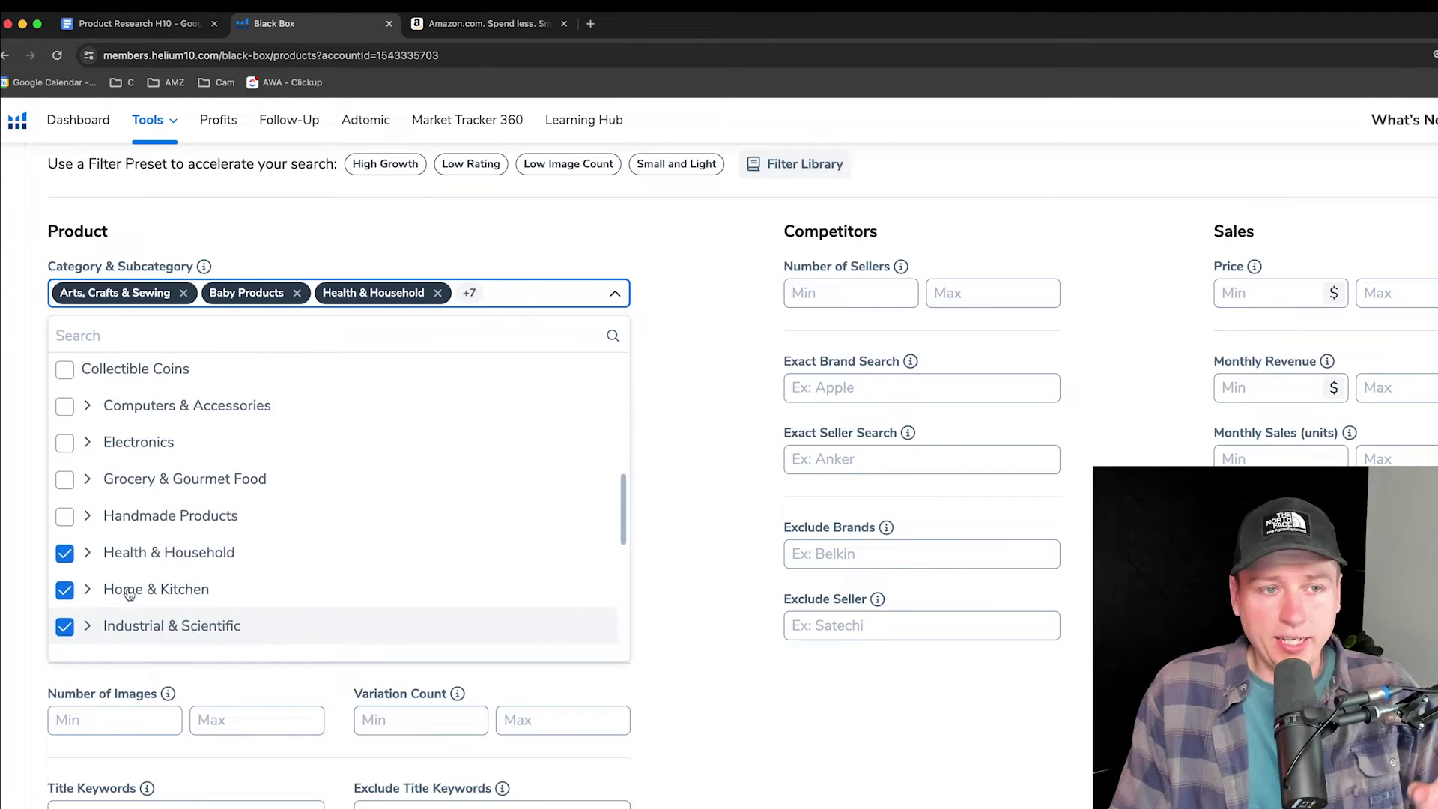
{"action": "scroll", "coordinate": [127, 594], "scroll_direction": "up", "scroll_amount": 5}
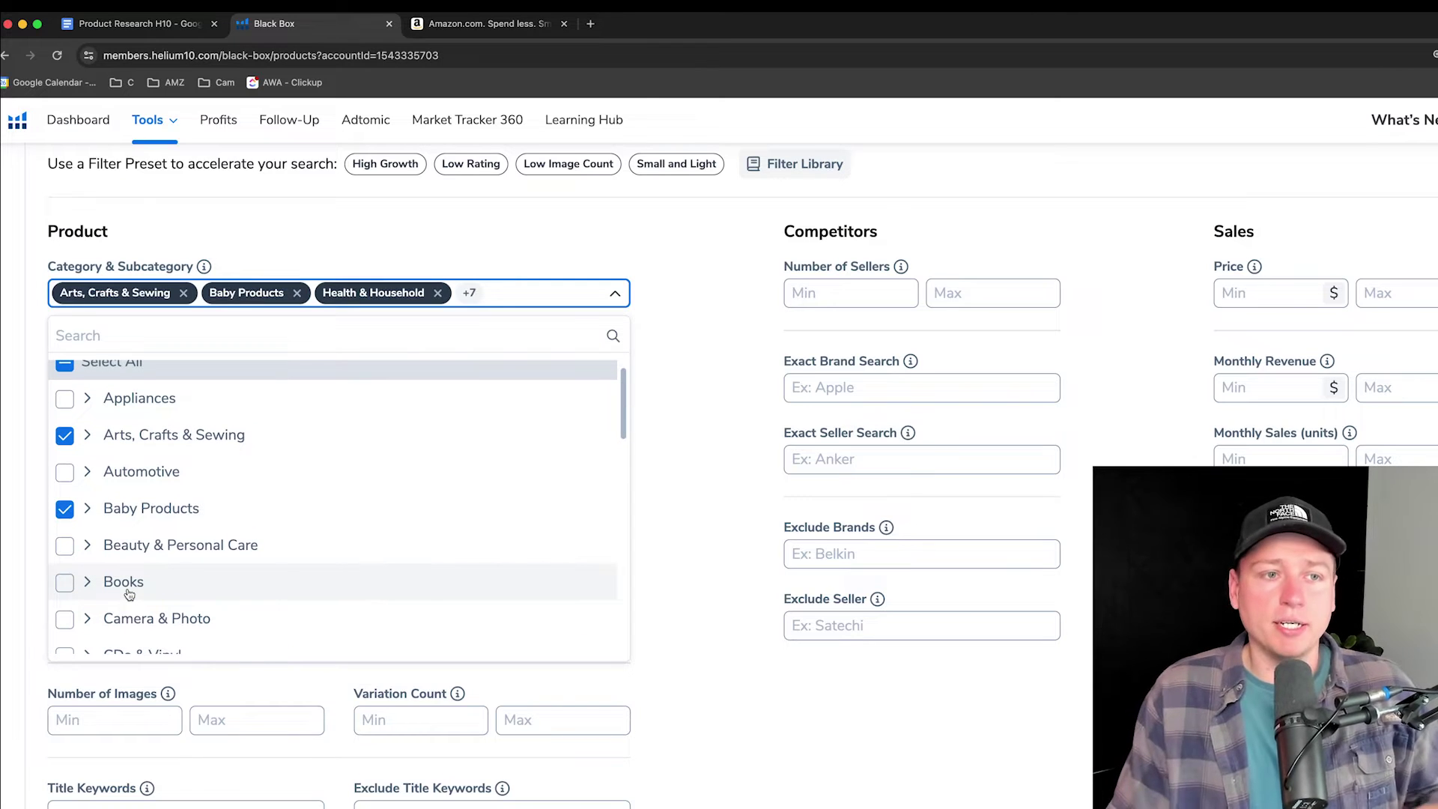
{"action": "scroll", "coordinate": [129, 593], "scroll_direction": "up", "scroll_amount": 1}
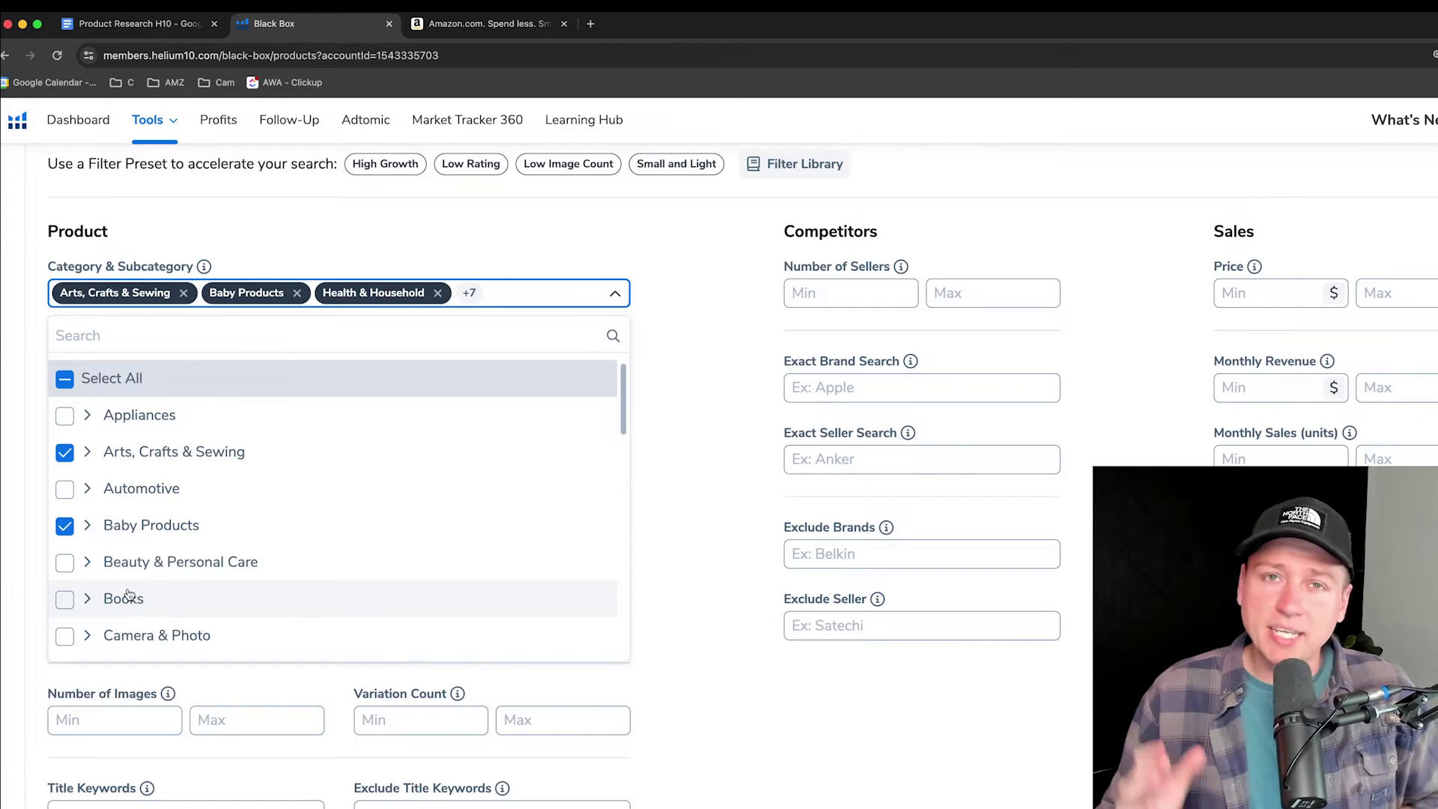
{"action": "scroll", "coordinate": [242, 522], "scroll_direction": "down", "scroll_amount": 1}
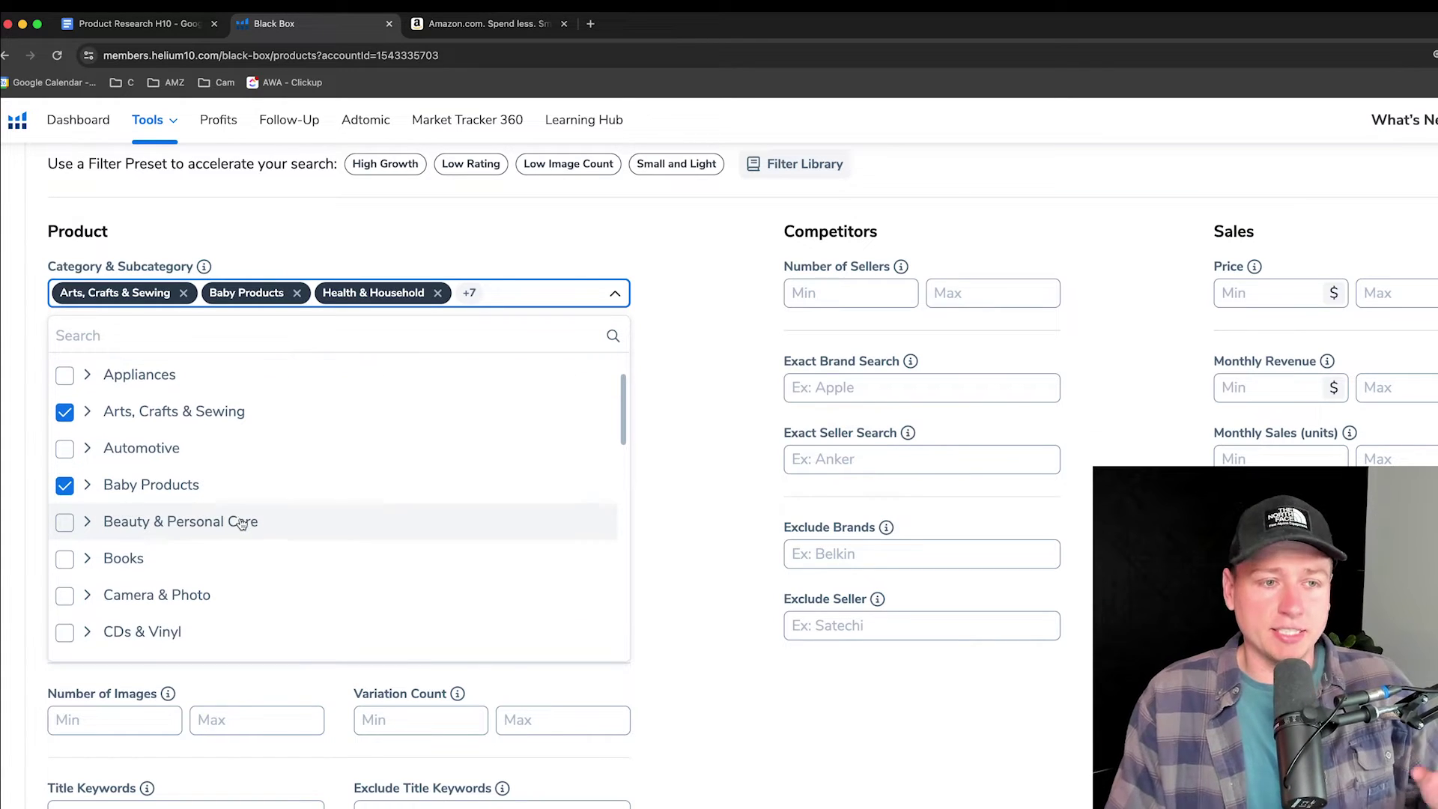
{"action": "scroll", "coordinate": [241, 521], "scroll_direction": "down", "scroll_amount": 1}
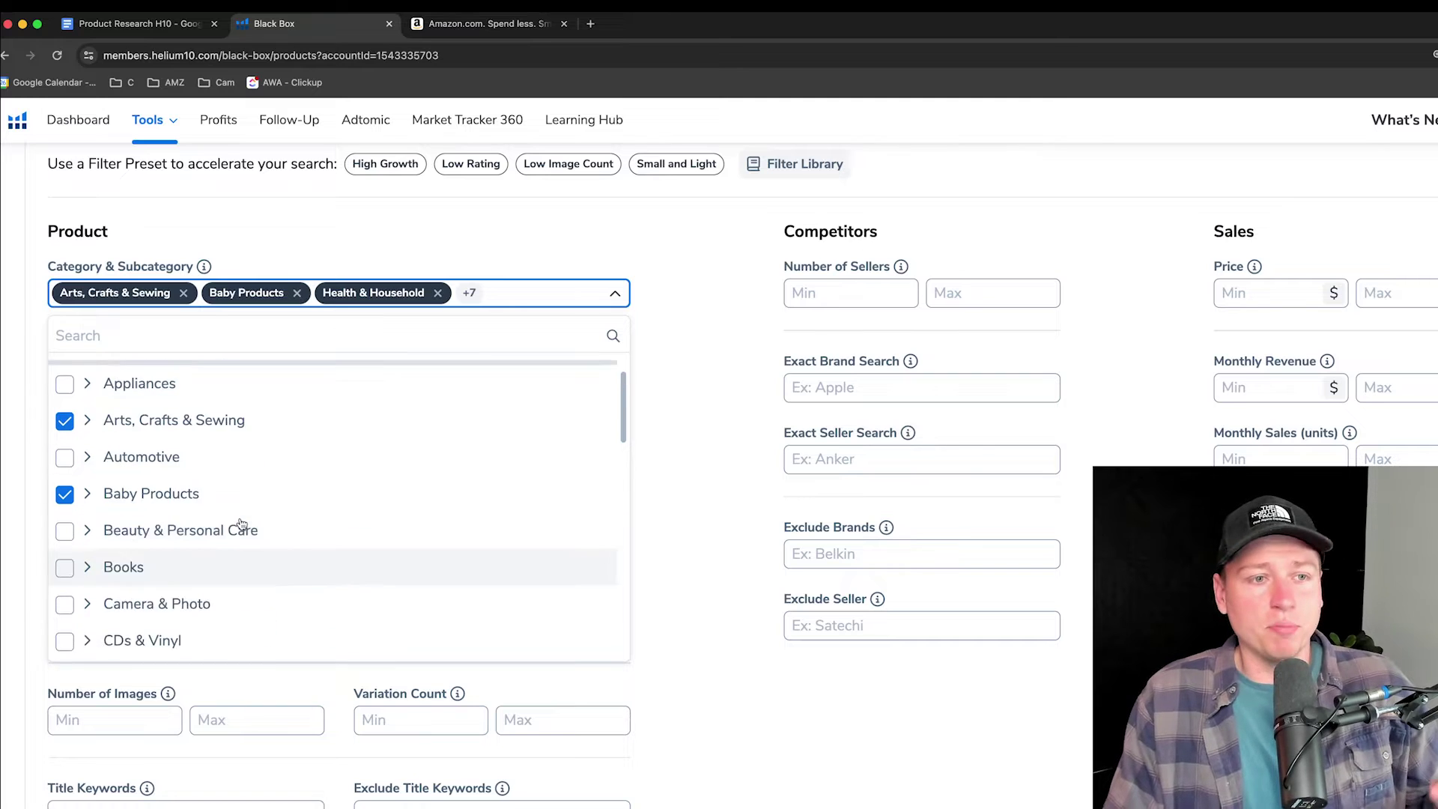
{"action": "scroll", "coordinate": [241, 522], "scroll_direction": "up", "scroll_amount": 2}
{"action": "scroll", "coordinate": [241, 522], "scroll_direction": "down", "scroll_amount": 5}
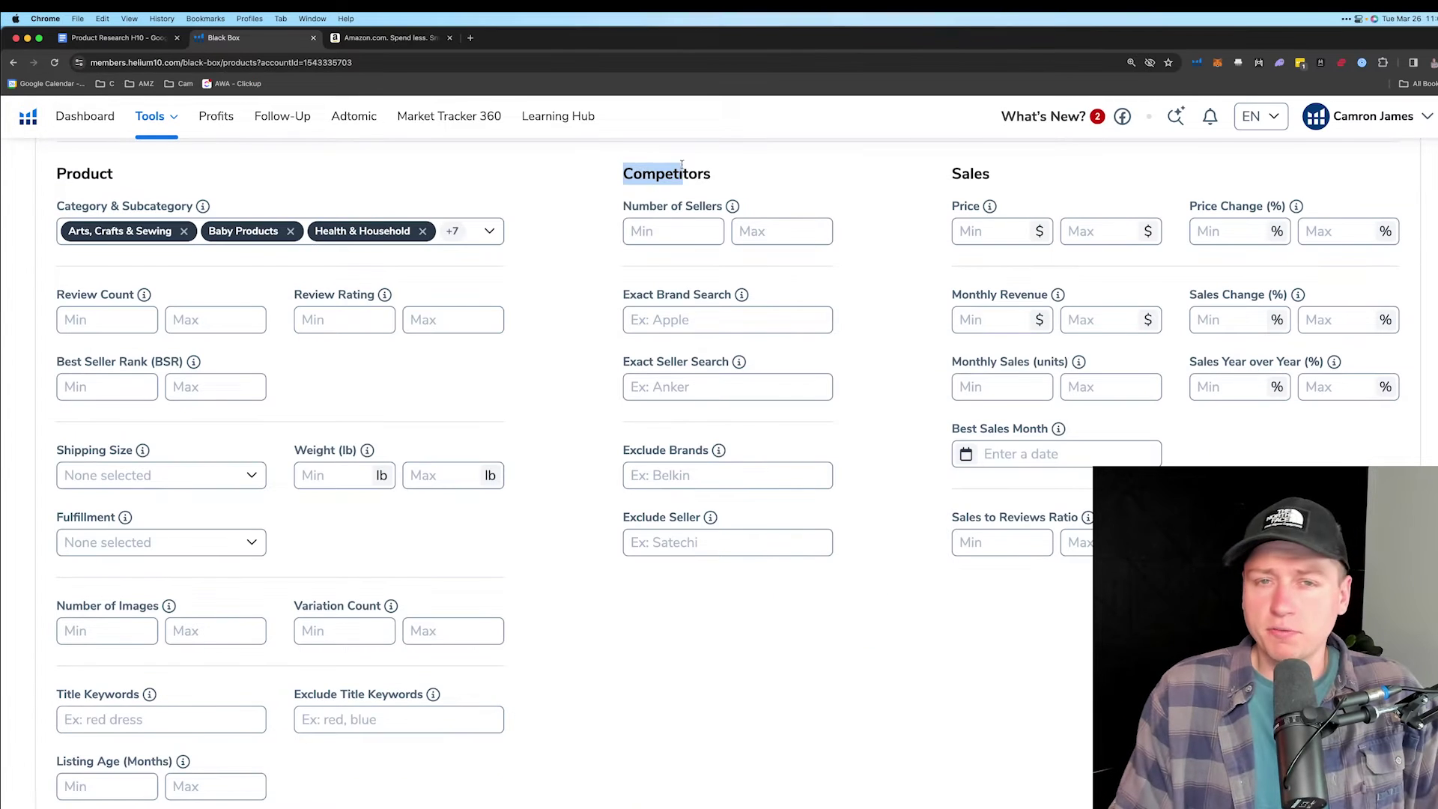
{"action": "left_click_drag", "start_coordinate": [697, 164], "coordinate": [712, 171]}
{"action": "left_click_drag", "start_coordinate": [622, 213], "coordinate": [724, 210]}
{"action": "left_click", "coordinate": [677, 236]}
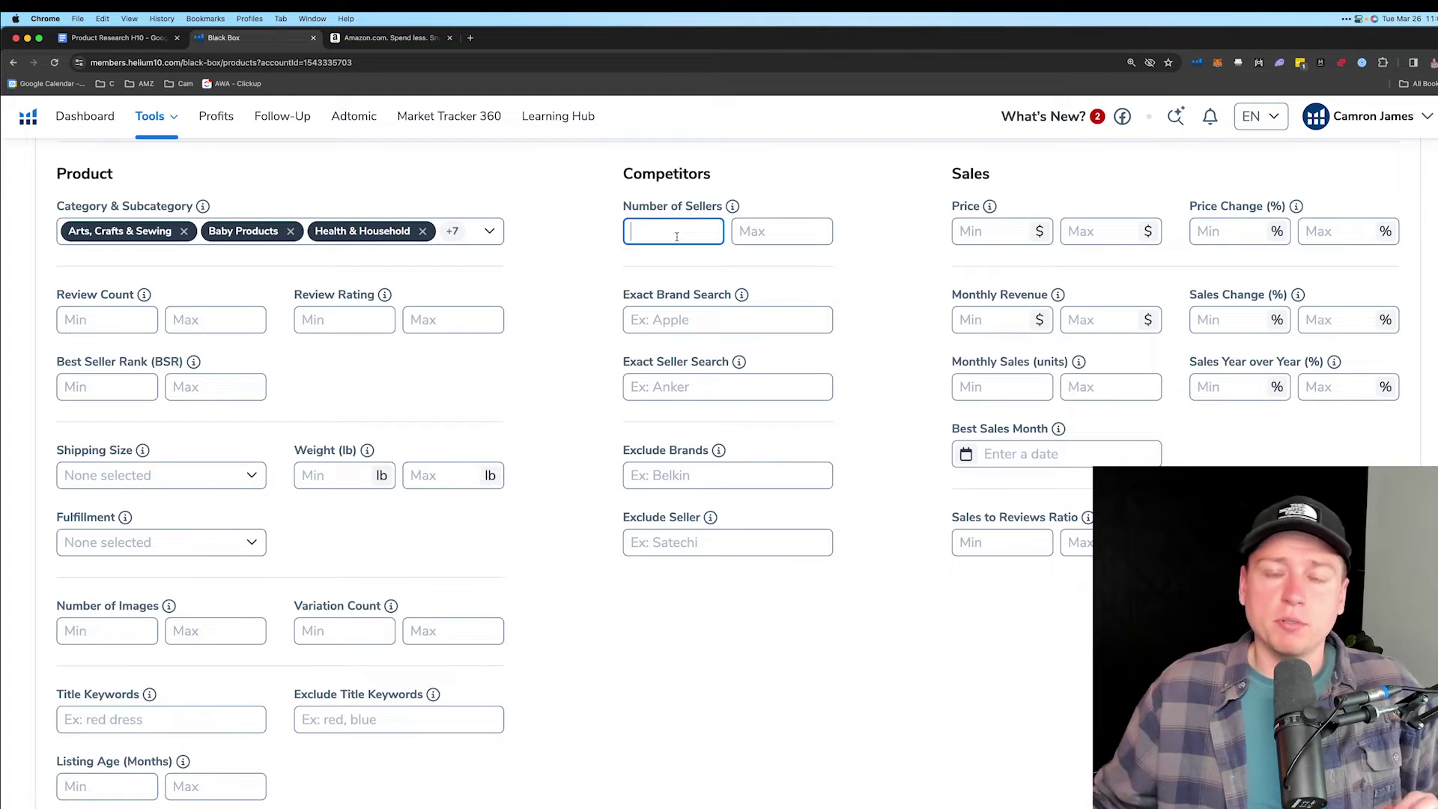
{"action": "left_click", "coordinate": [739, 232]}
{"action": "left_click_drag", "start_coordinate": [624, 206], "coordinate": [722, 208]}
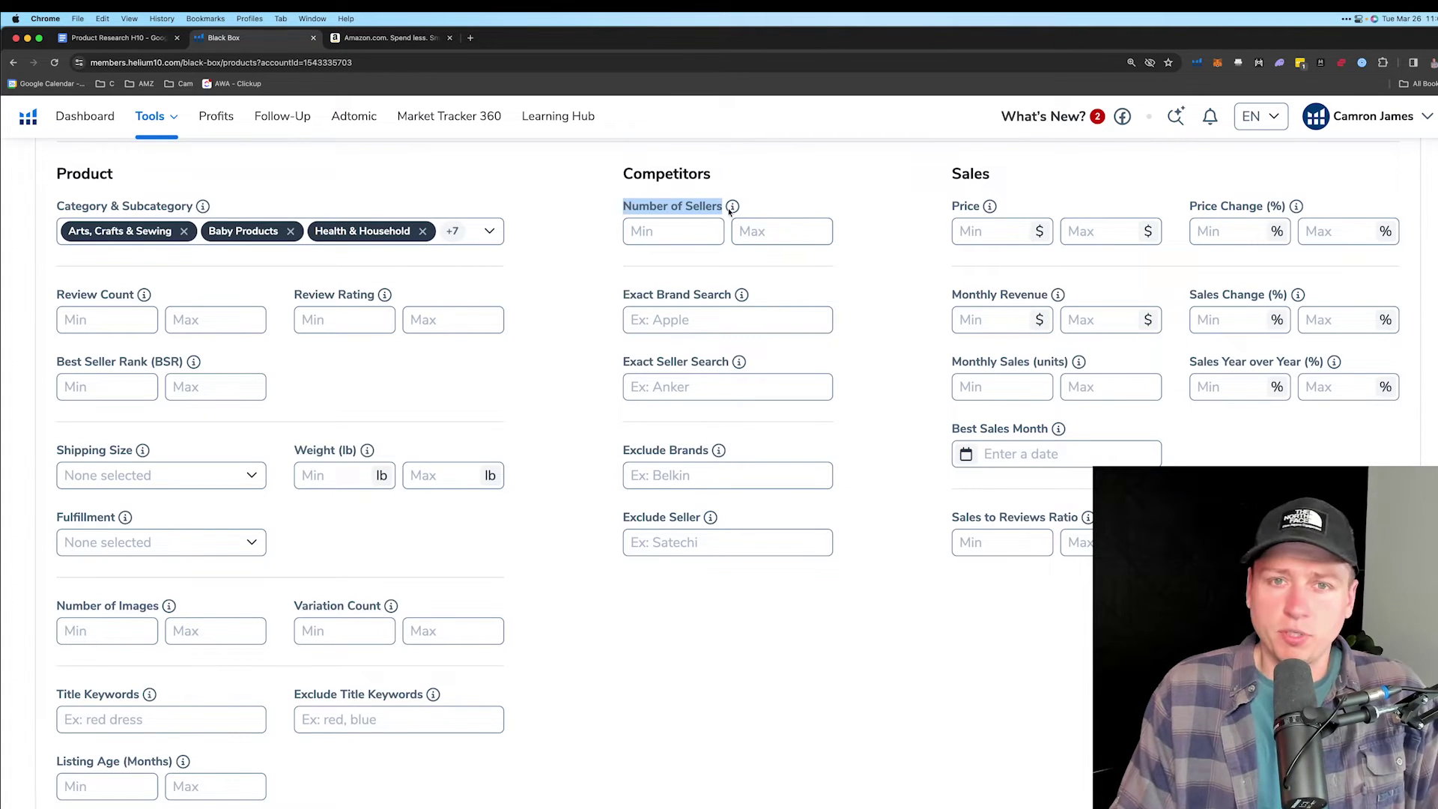
{"action": "left_click", "coordinate": [808, 192]}
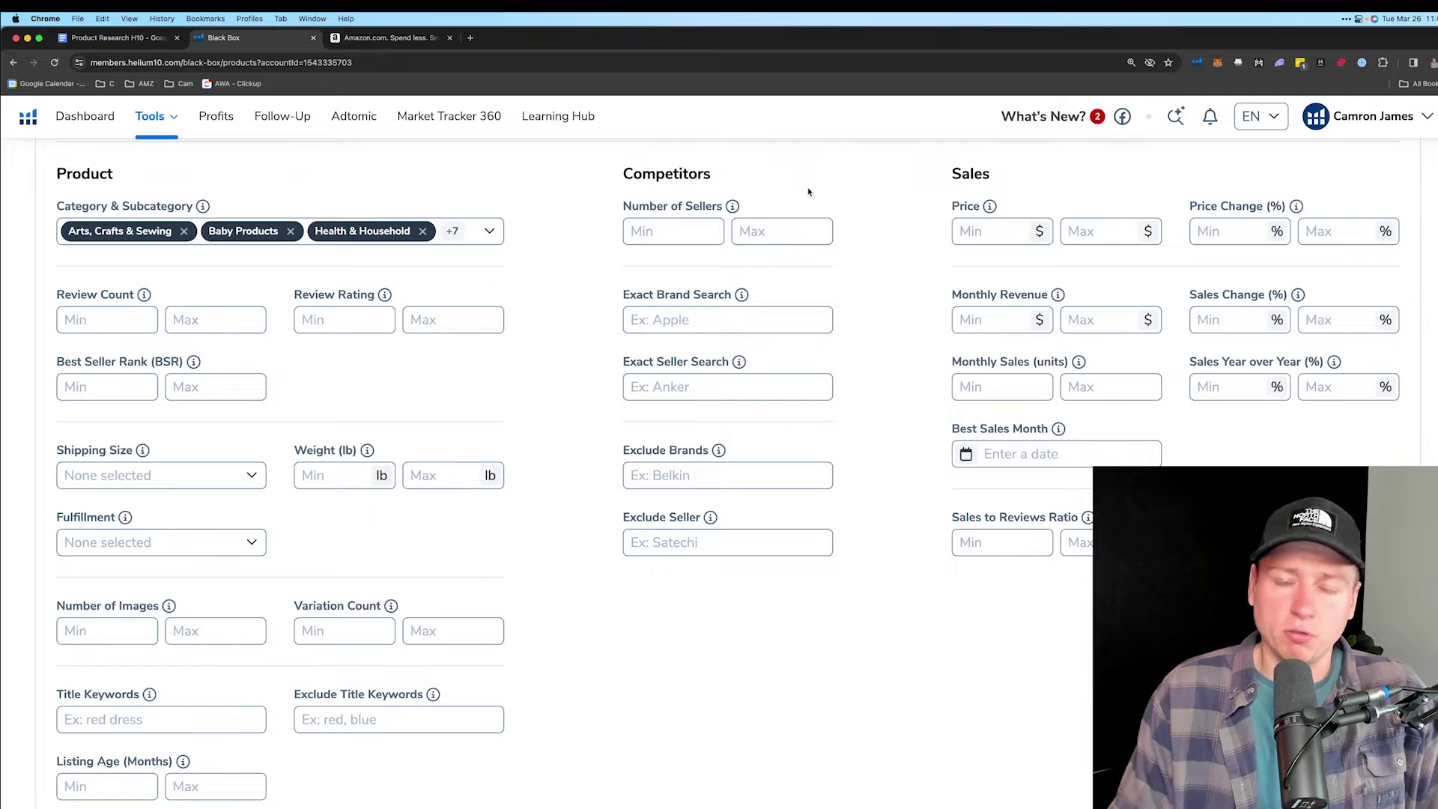
{"action": "scroll", "coordinate": [845, 209], "scroll_direction": "up", "scroll_amount": 1}
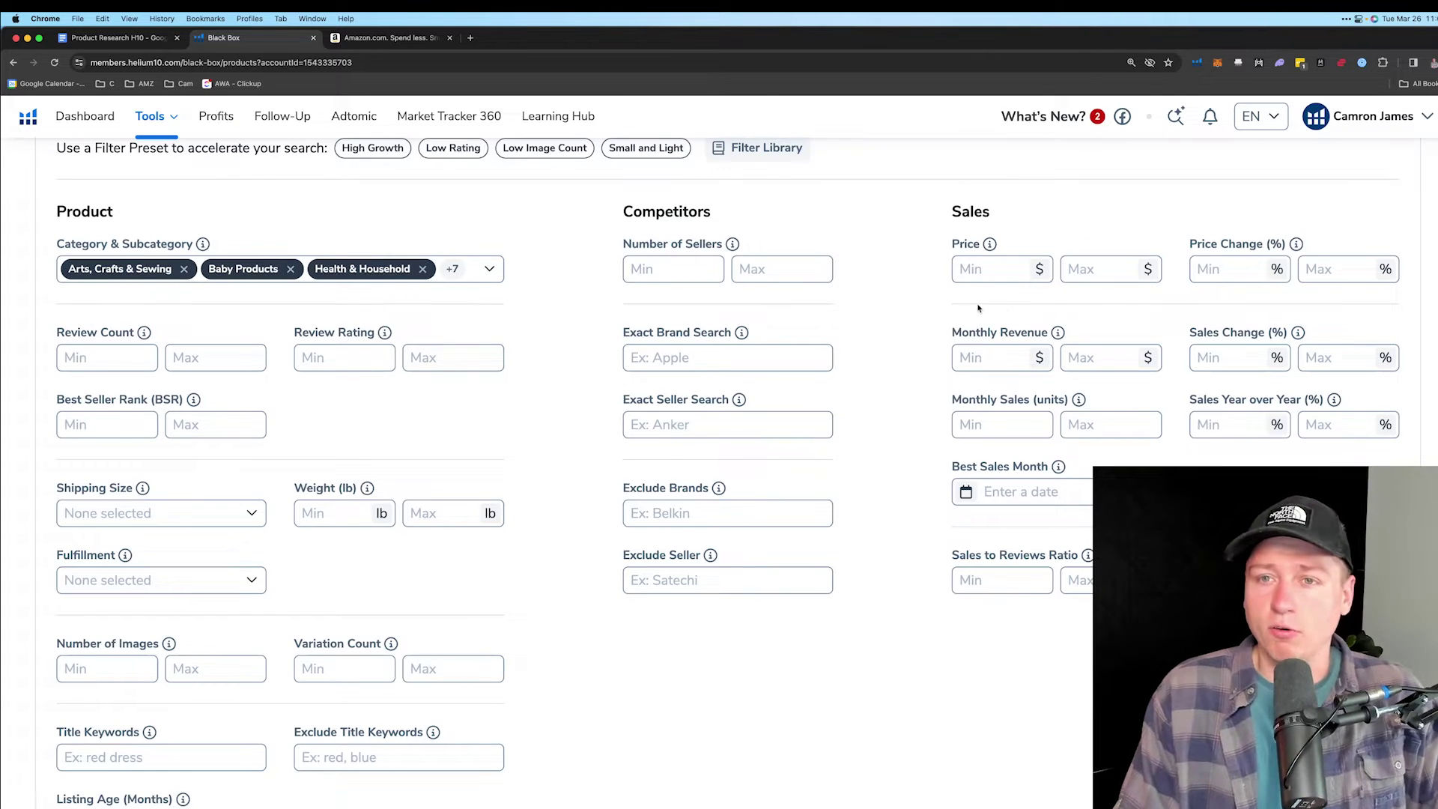
{"action": "scroll", "coordinate": [978, 308], "scroll_direction": "down", "scroll_amount": 1}
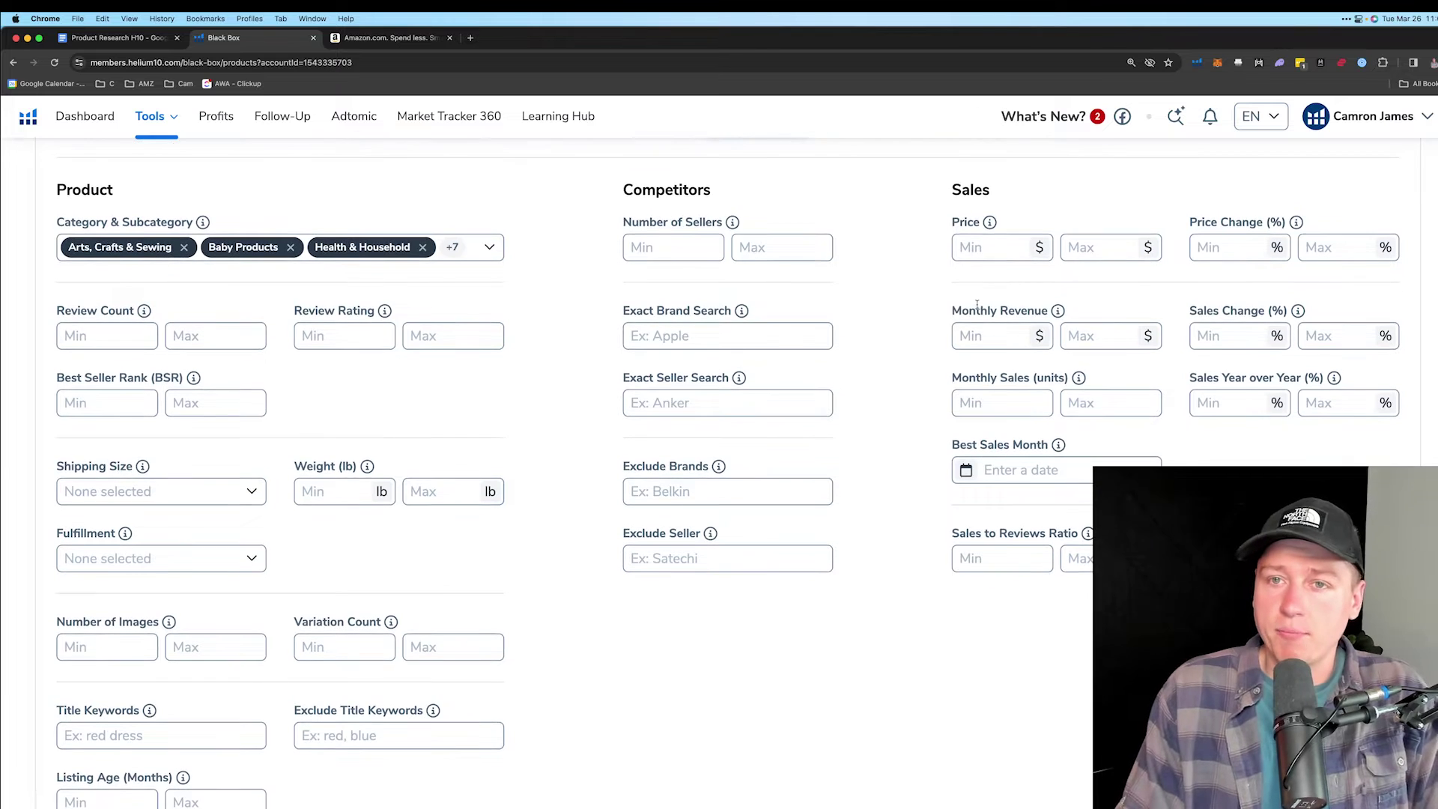
Set the Price filter to a minimum of 14 and a maximum of 51 dollars.
{"action": "left_click", "coordinate": [978, 233]}
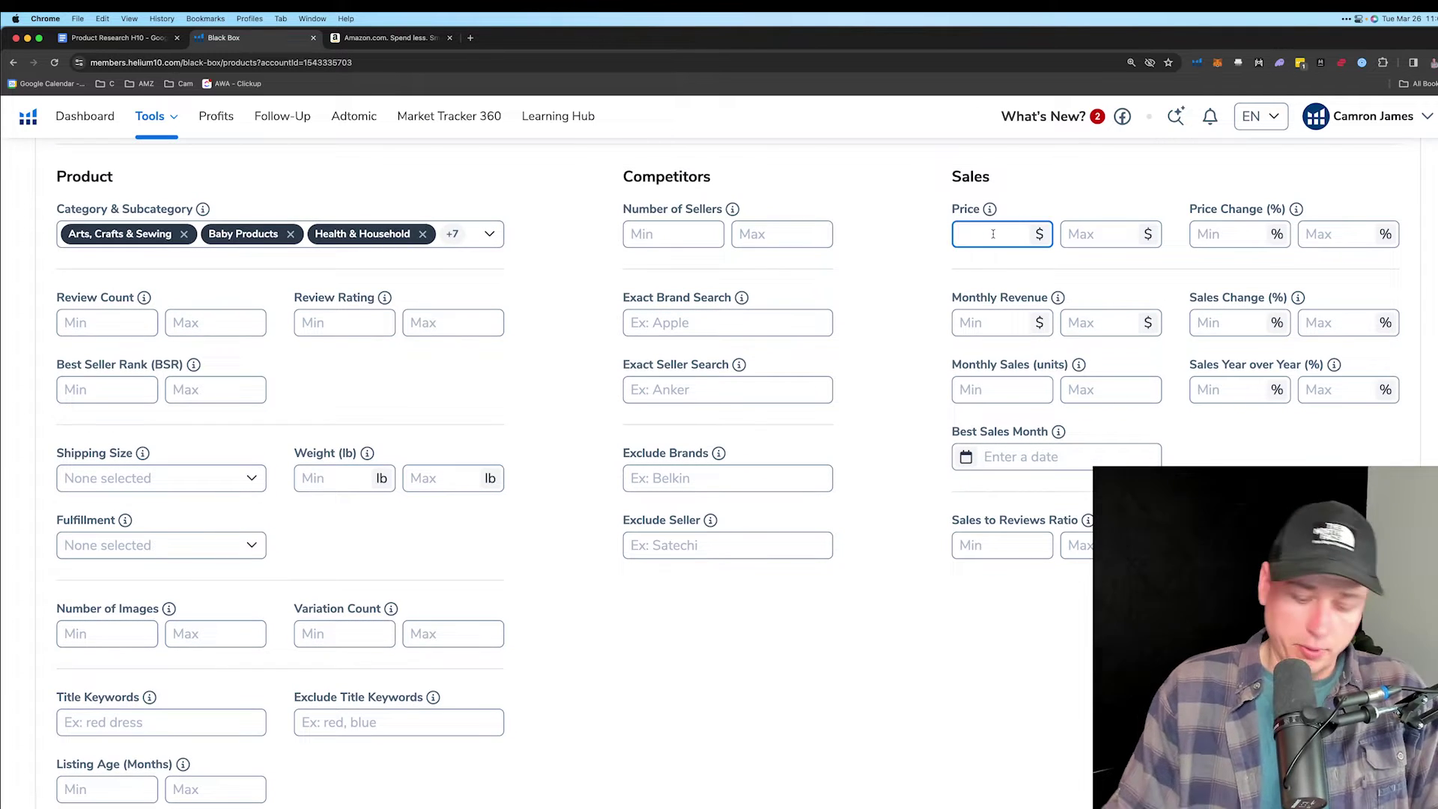
{"action": "type", "text": "14"}
{"action": "left_click", "coordinate": [1079, 234]}
{"action": "type", "text": "51"}
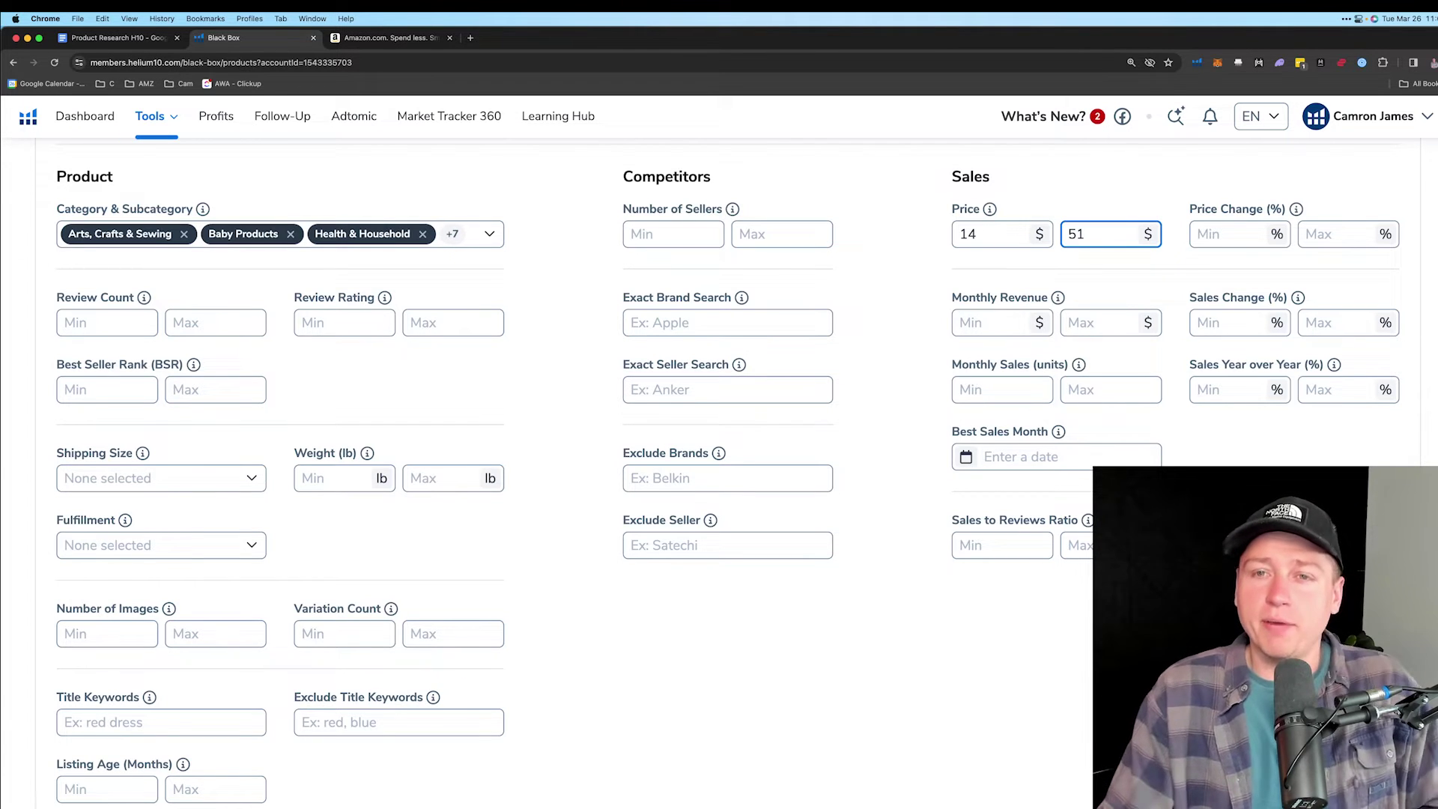
{"action": "left_click", "coordinate": [997, 240]}
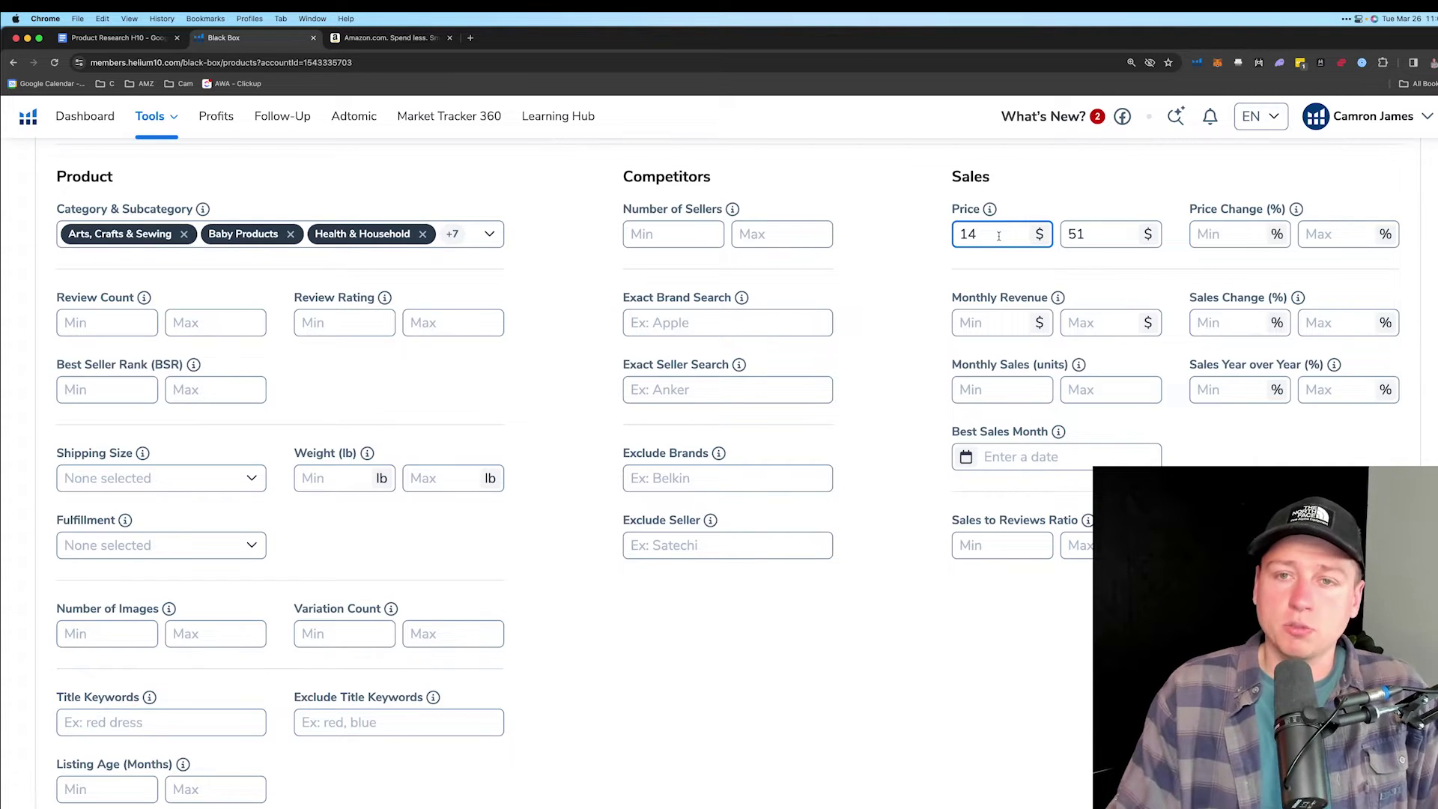
{"action": "left_click", "coordinate": [1106, 238]}
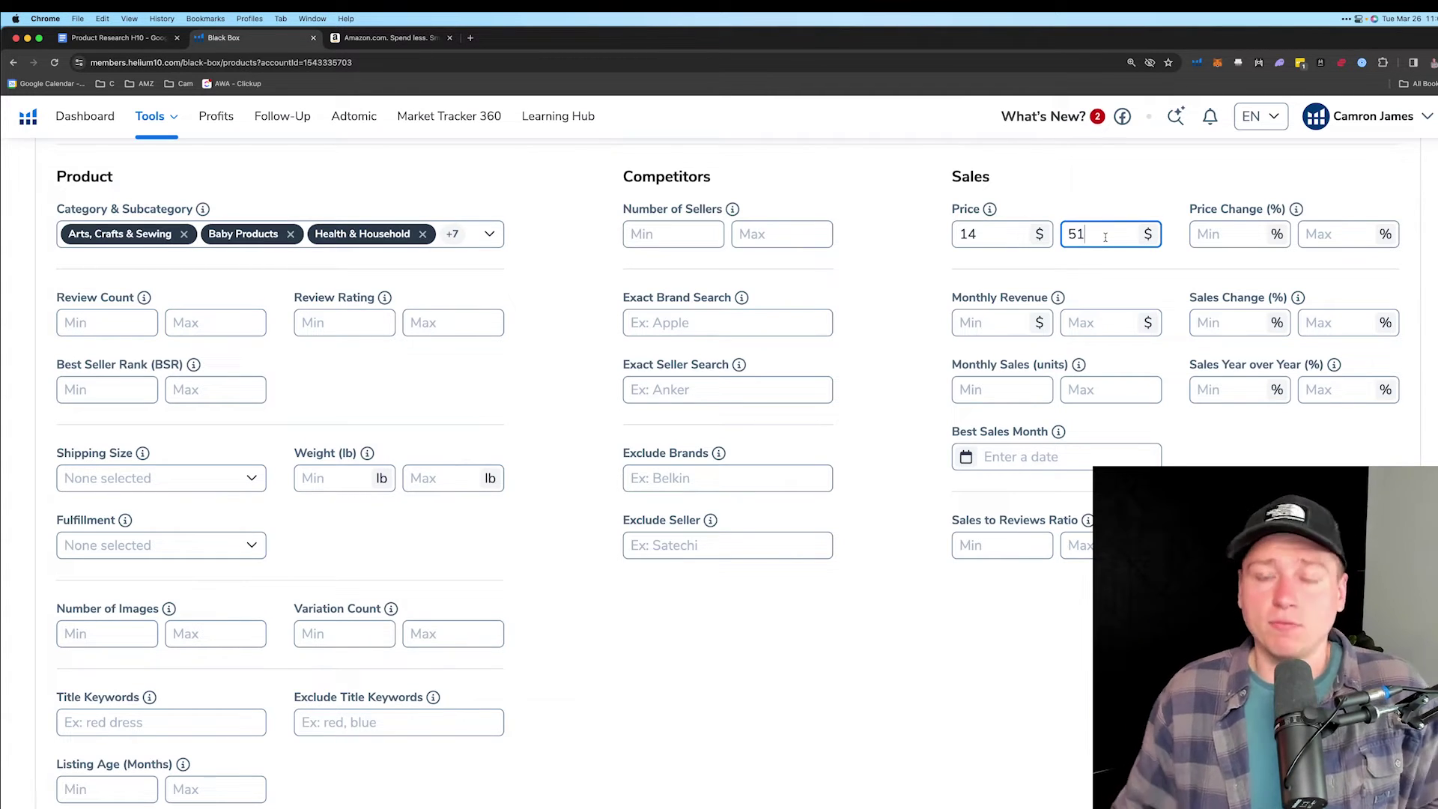
Set the Review Count filter to a minimum of 10 and a maximum of 450.
{"action": "scroll", "coordinate": [1101, 234], "scroll_direction": "down", "scroll_amount": 1}
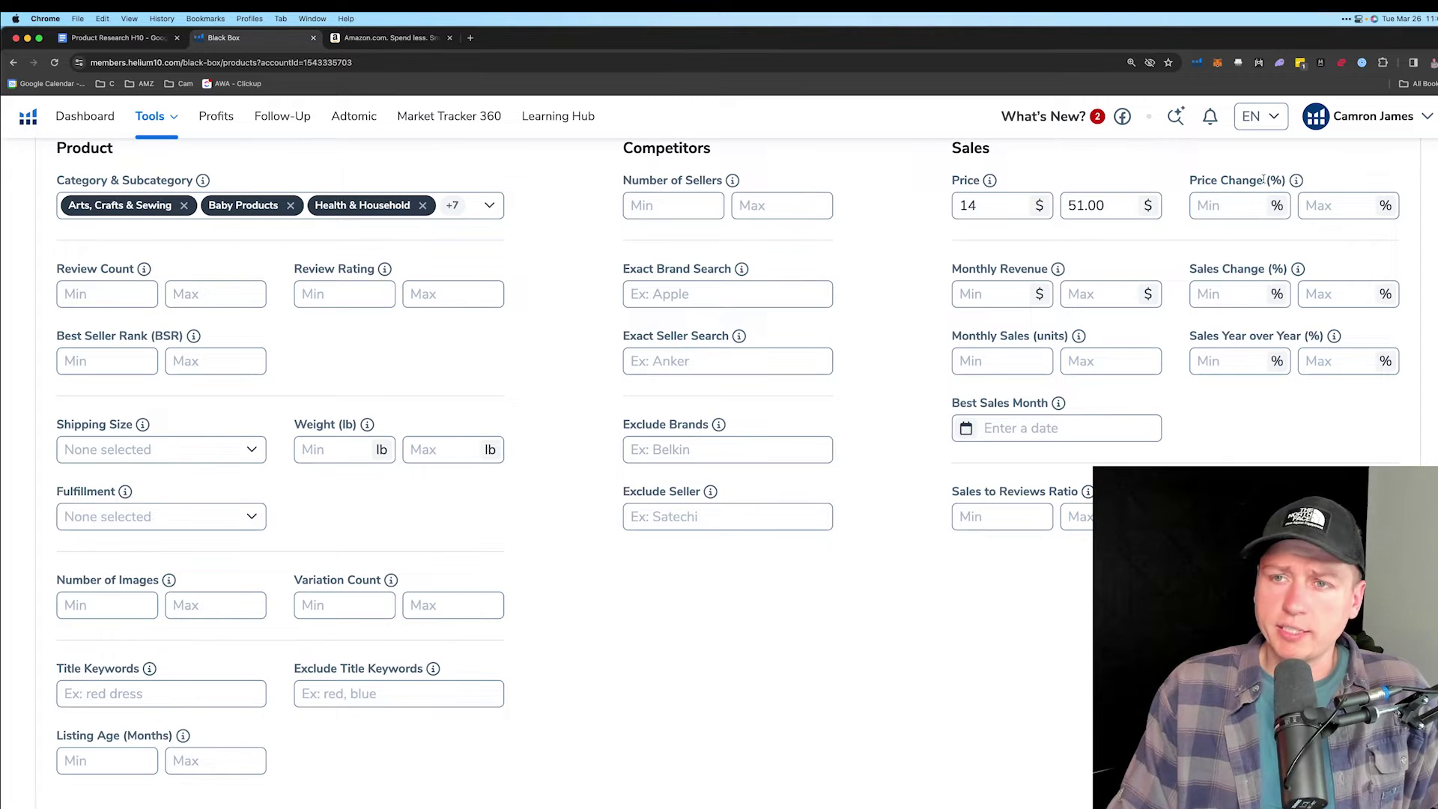
{"action": "scroll", "coordinate": [768, 234], "scroll_direction": "down", "scroll_amount": 1}
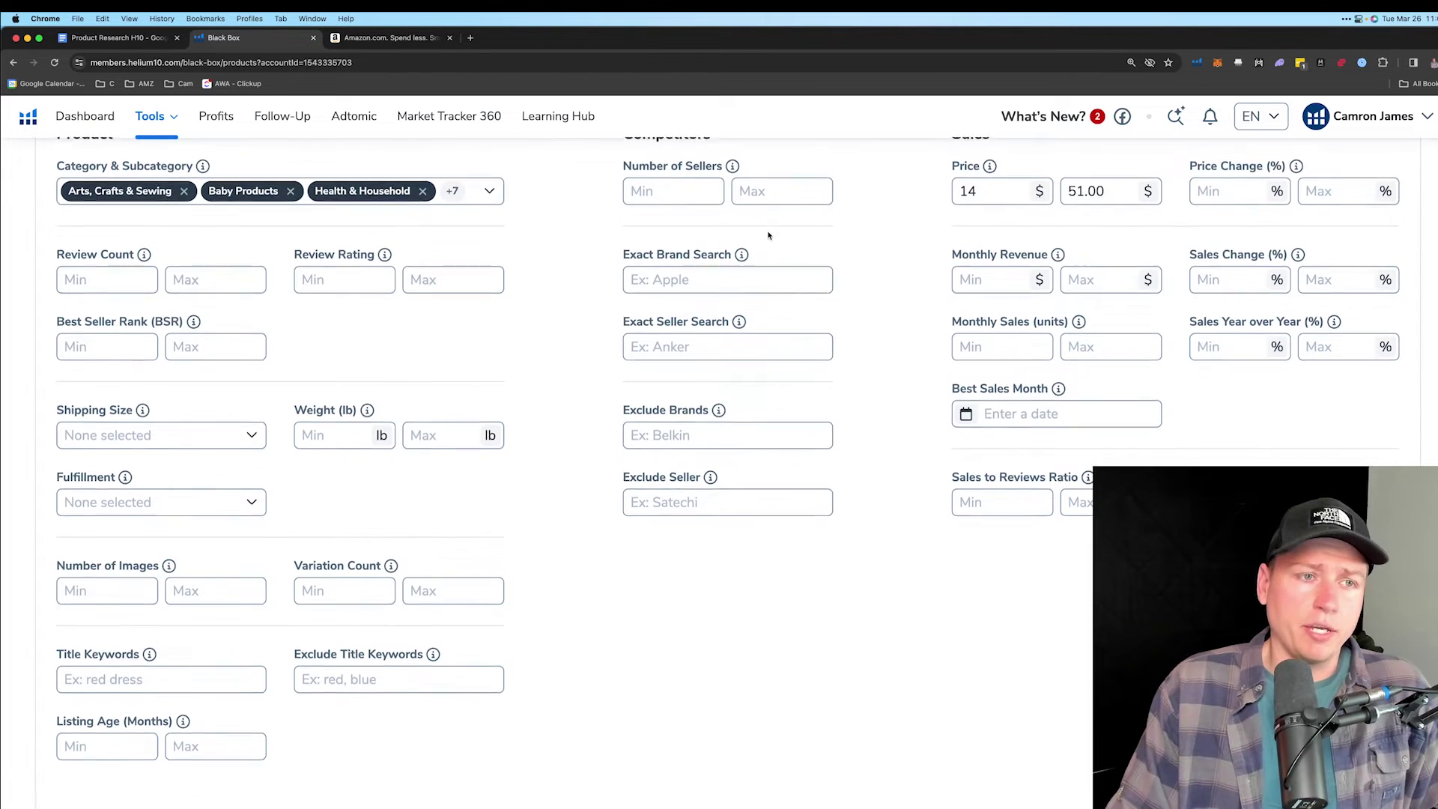
{"action": "scroll", "coordinate": [707, 234], "scroll_direction": "down", "scroll_amount": 2}
{"action": "left_click", "coordinate": [112, 225]}
{"action": "type", "text": "10"}
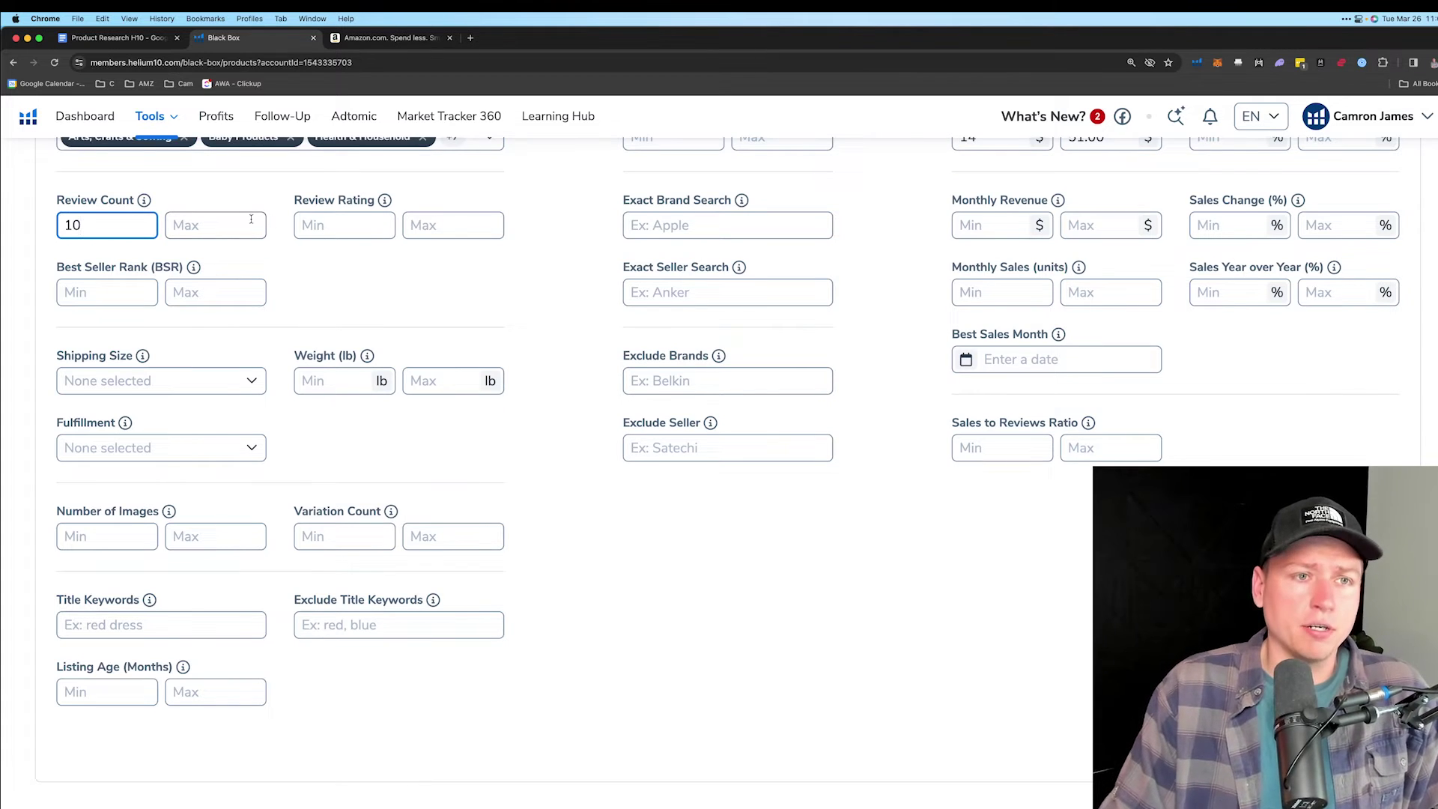
{"action": "left_click", "coordinate": [229, 222]}
{"action": "type", "text": "1"}
{"action": "key", "text": "BackSpace"}
{"action": "type", "text": "450"}
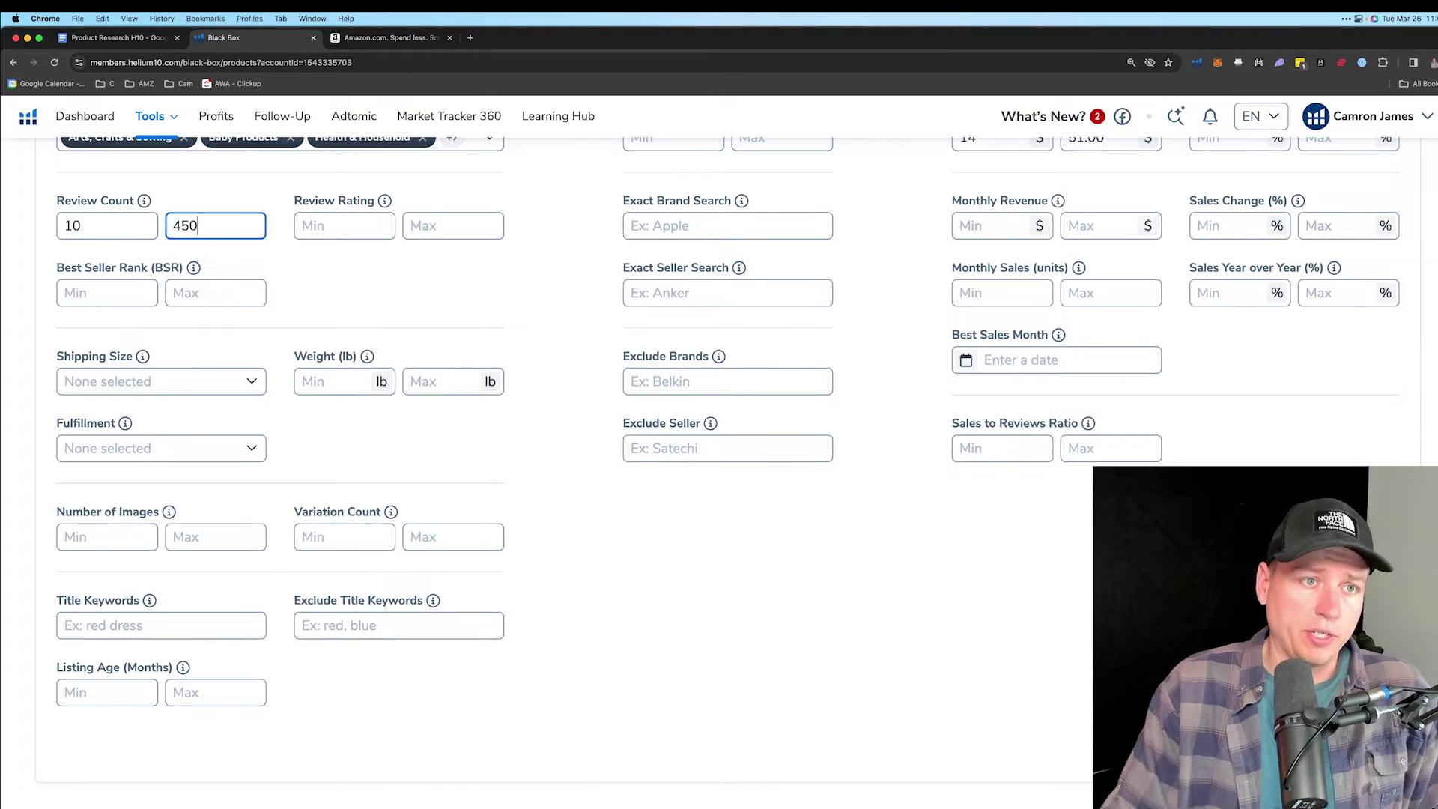
{"action": "left_click", "coordinate": [107, 223]}
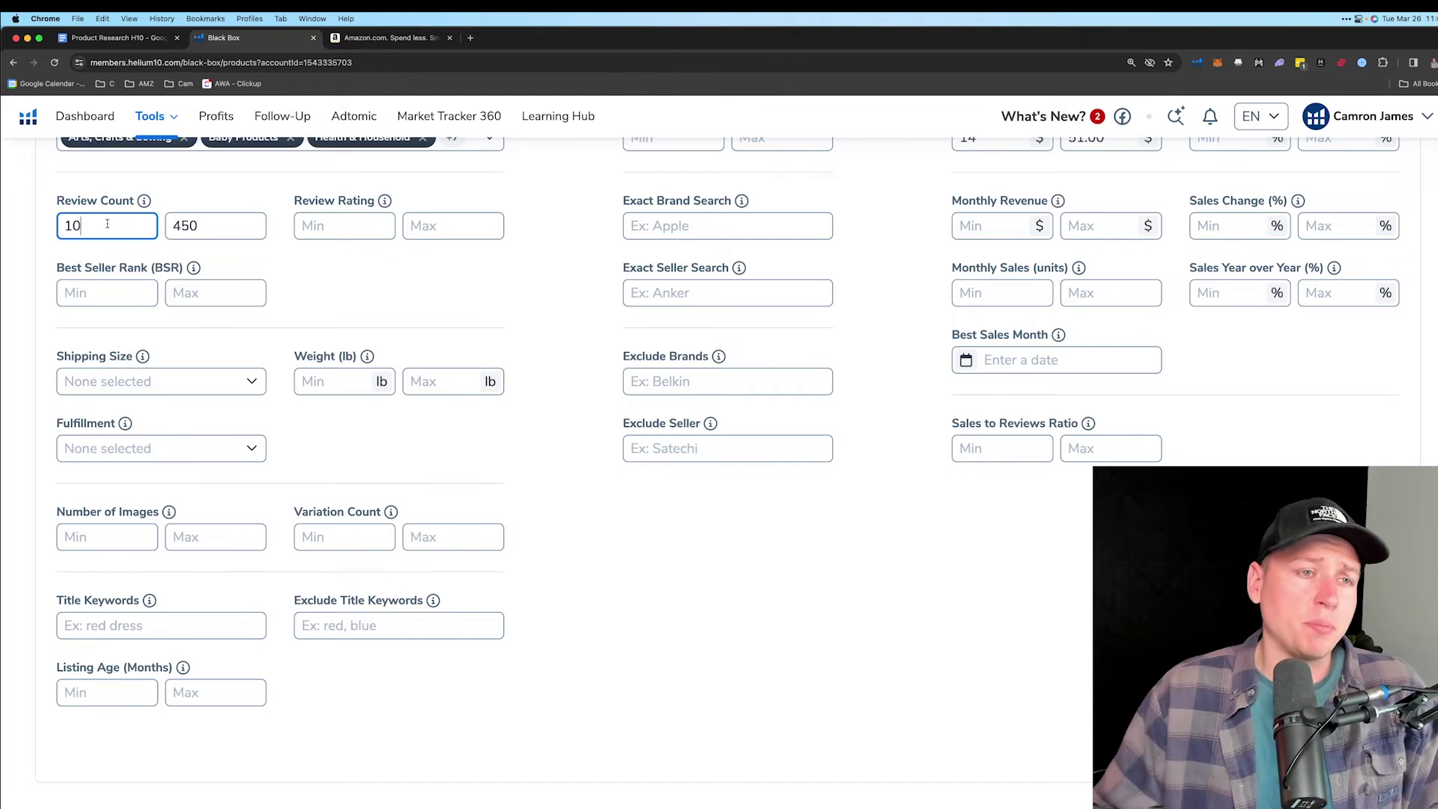
{"action": "left_click", "coordinate": [202, 225]}
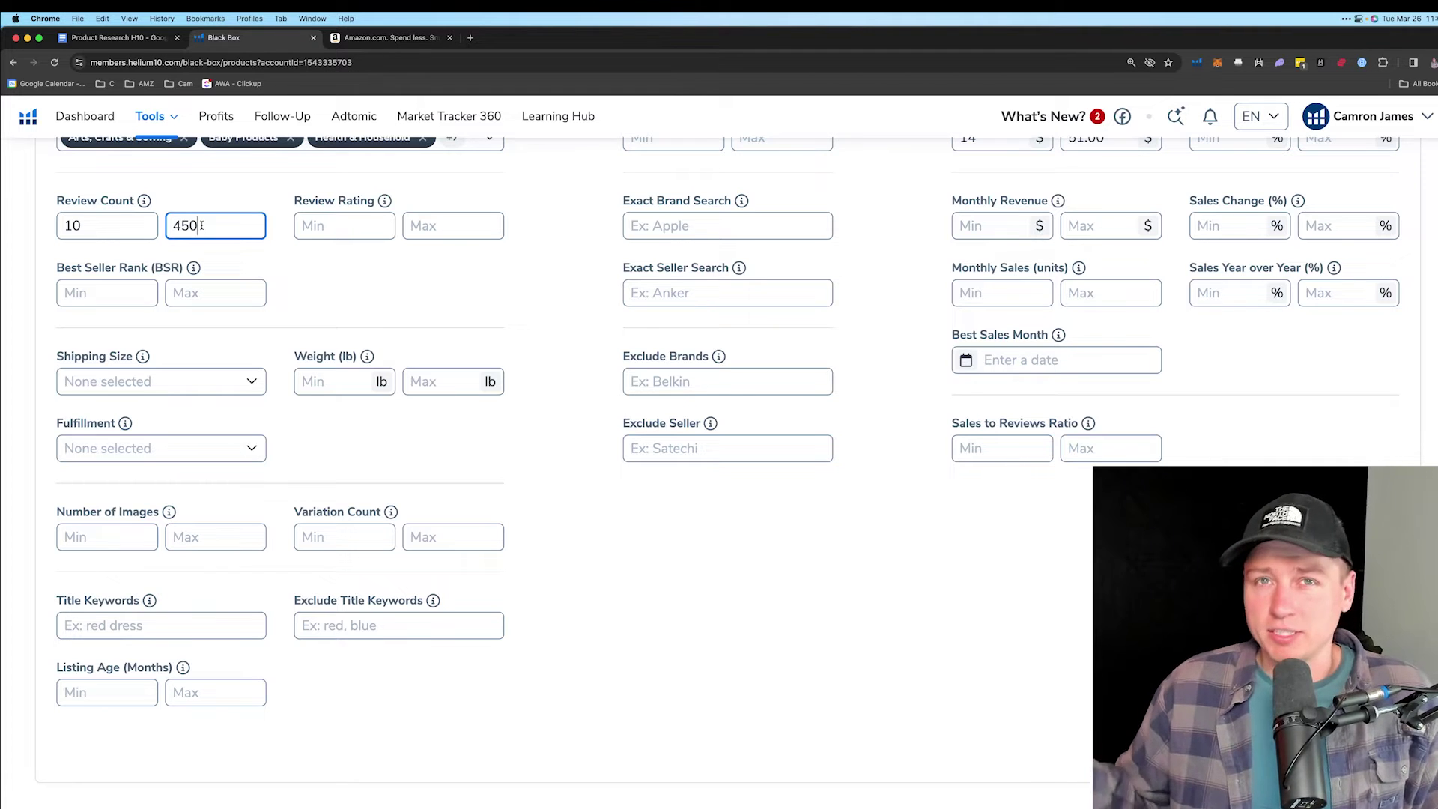
Enter 4.2 as the maximum Review Rating.
{"action": "left_click", "coordinate": [280, 225]}
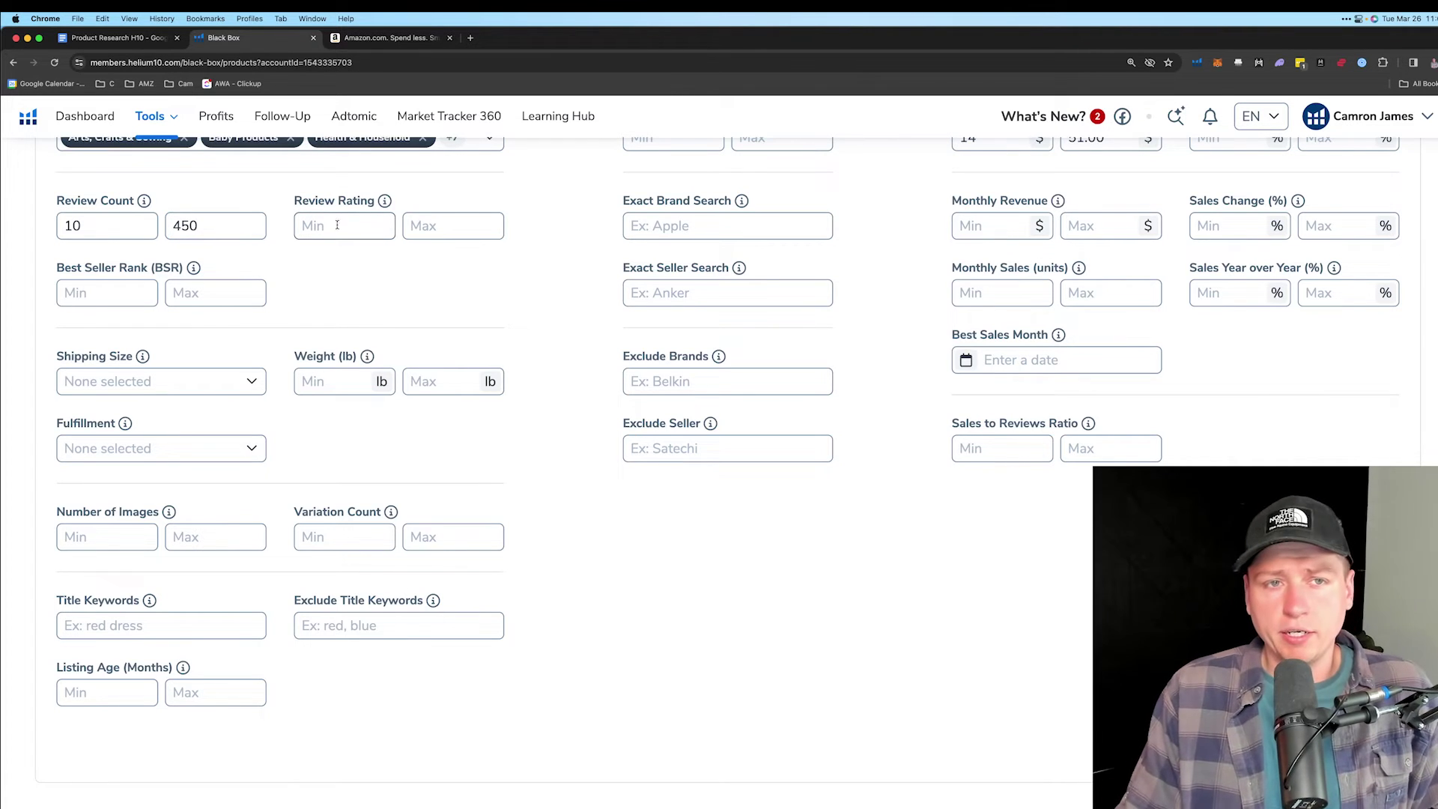
{"action": "left_click", "coordinate": [451, 222]}
{"action": "type", "text": "4.2"}
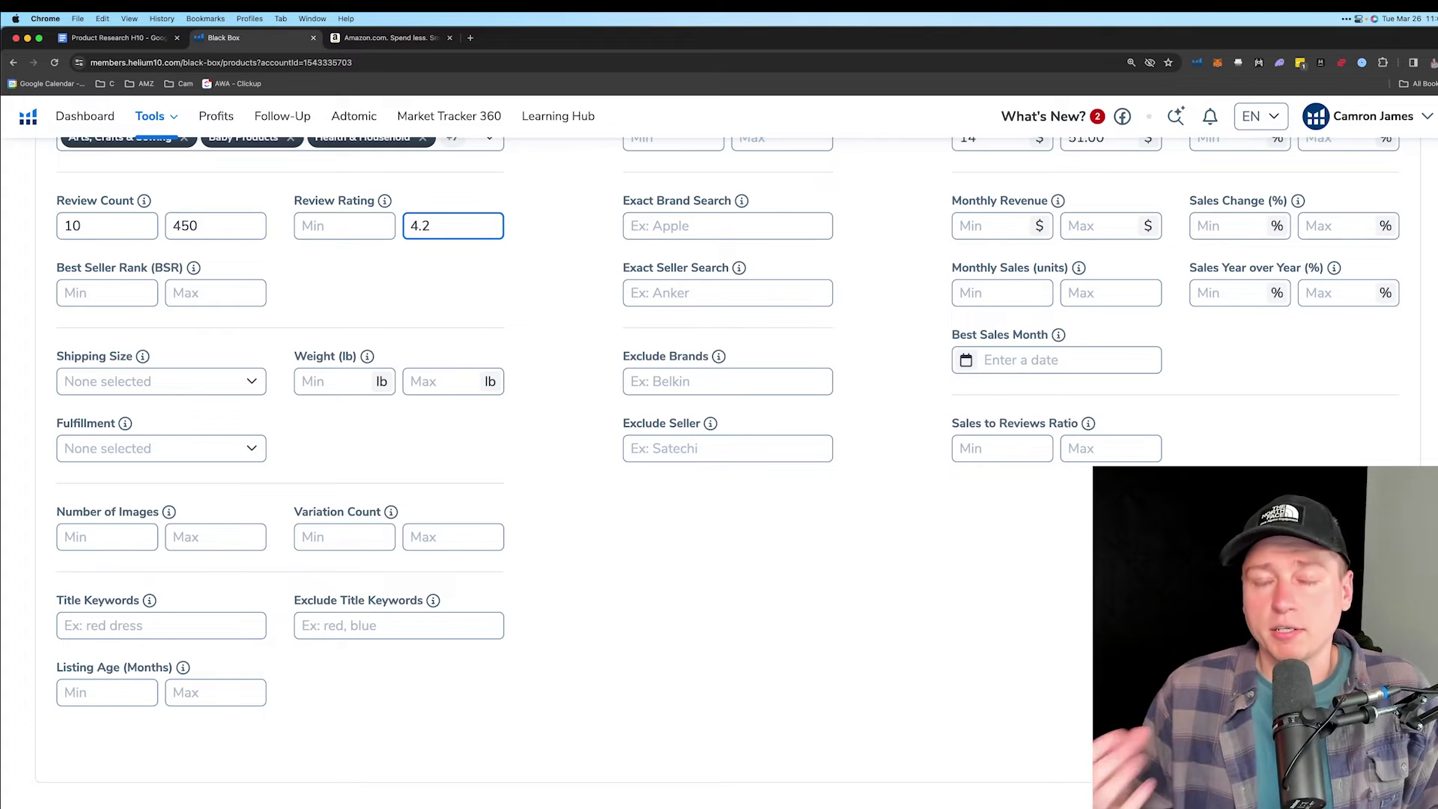
{"action": "left_click_drag", "start_coordinate": [621, 200], "coordinate": [740, 201]}
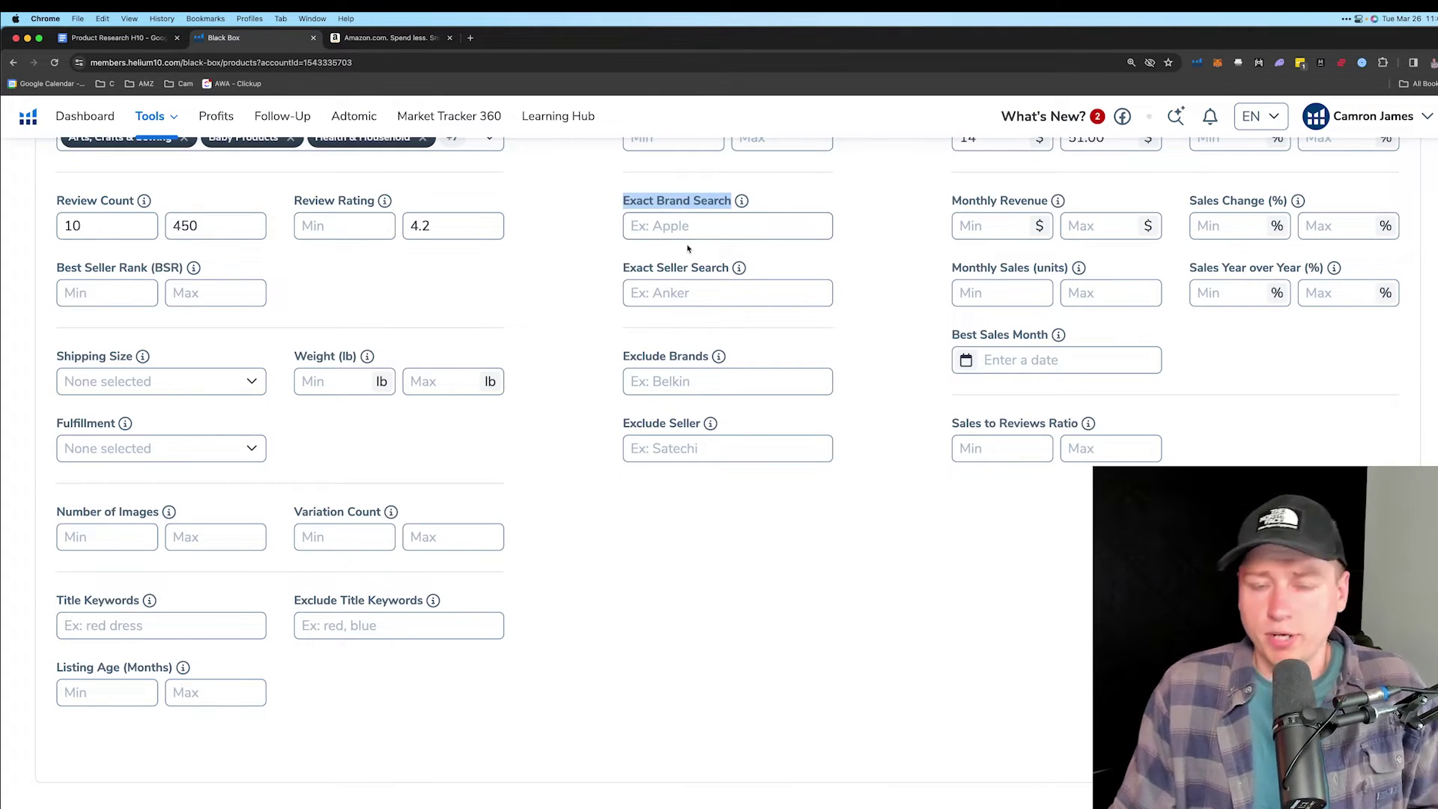
Enter 4000 as the minimum and 12000 as the maximum Monthly Revenue.
{"action": "scroll", "coordinate": [687, 248], "scroll_direction": "down", "scroll_amount": 1}
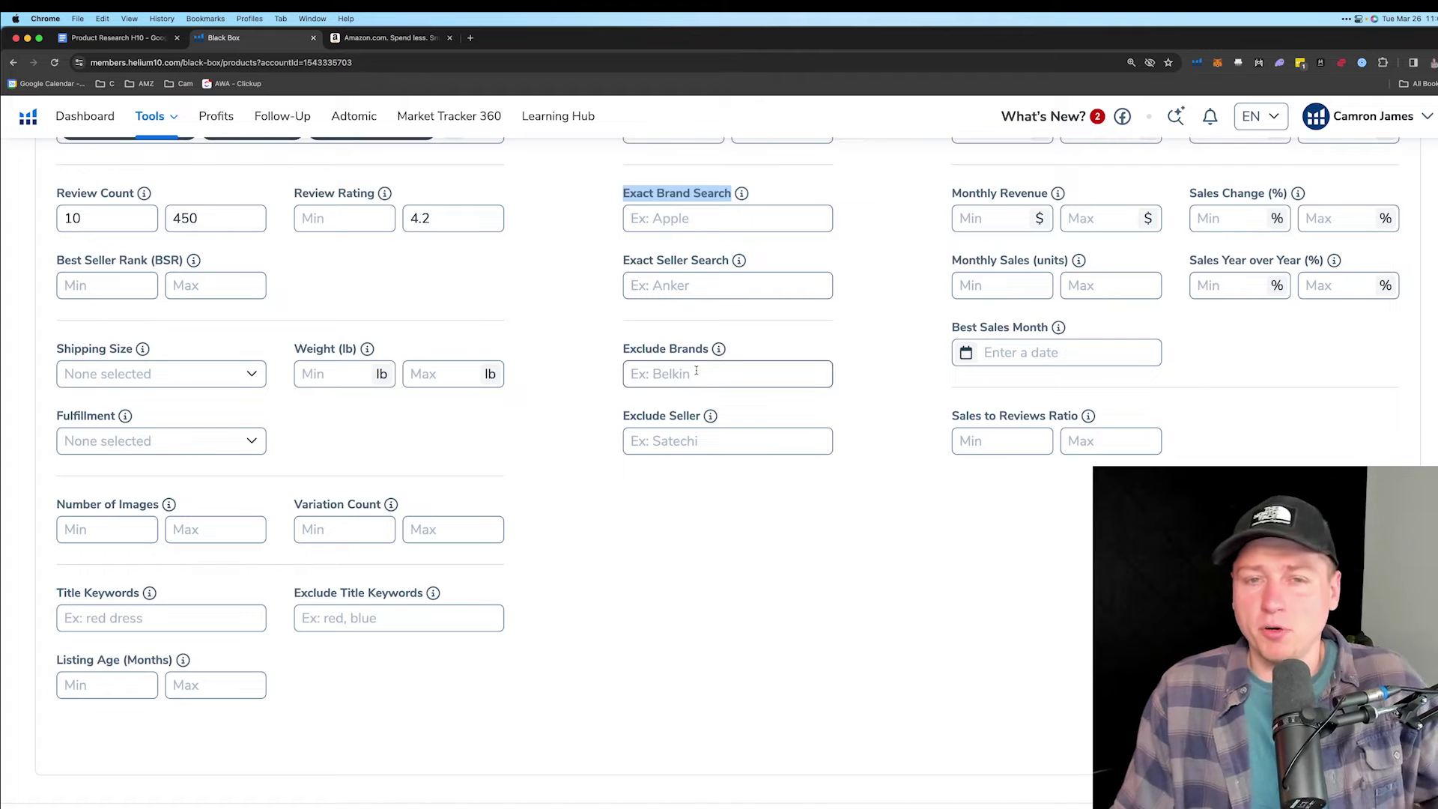
{"action": "left_click", "coordinate": [920, 215]}
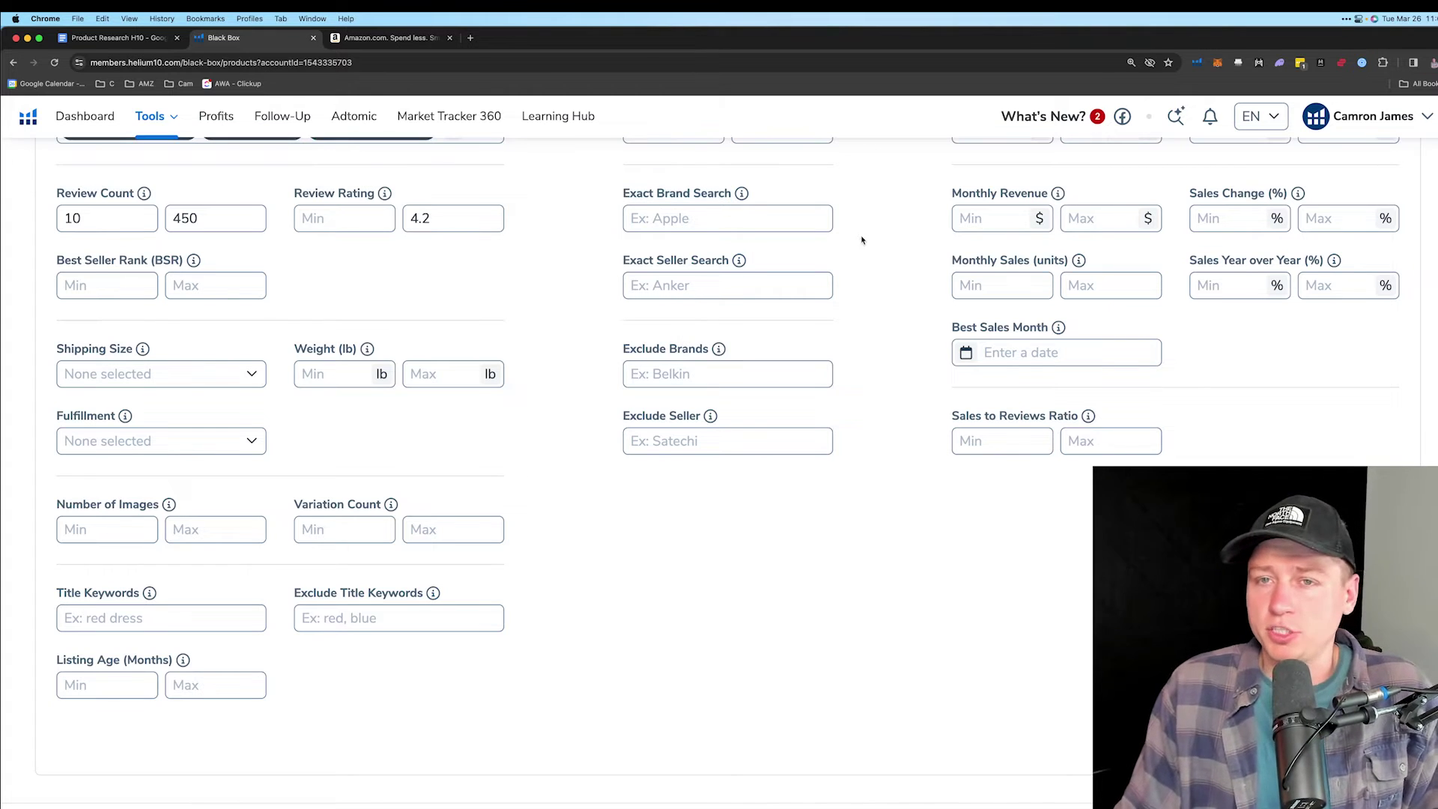
{"action": "left_click", "coordinate": [969, 215]}
{"action": "type", "text": "4000"}
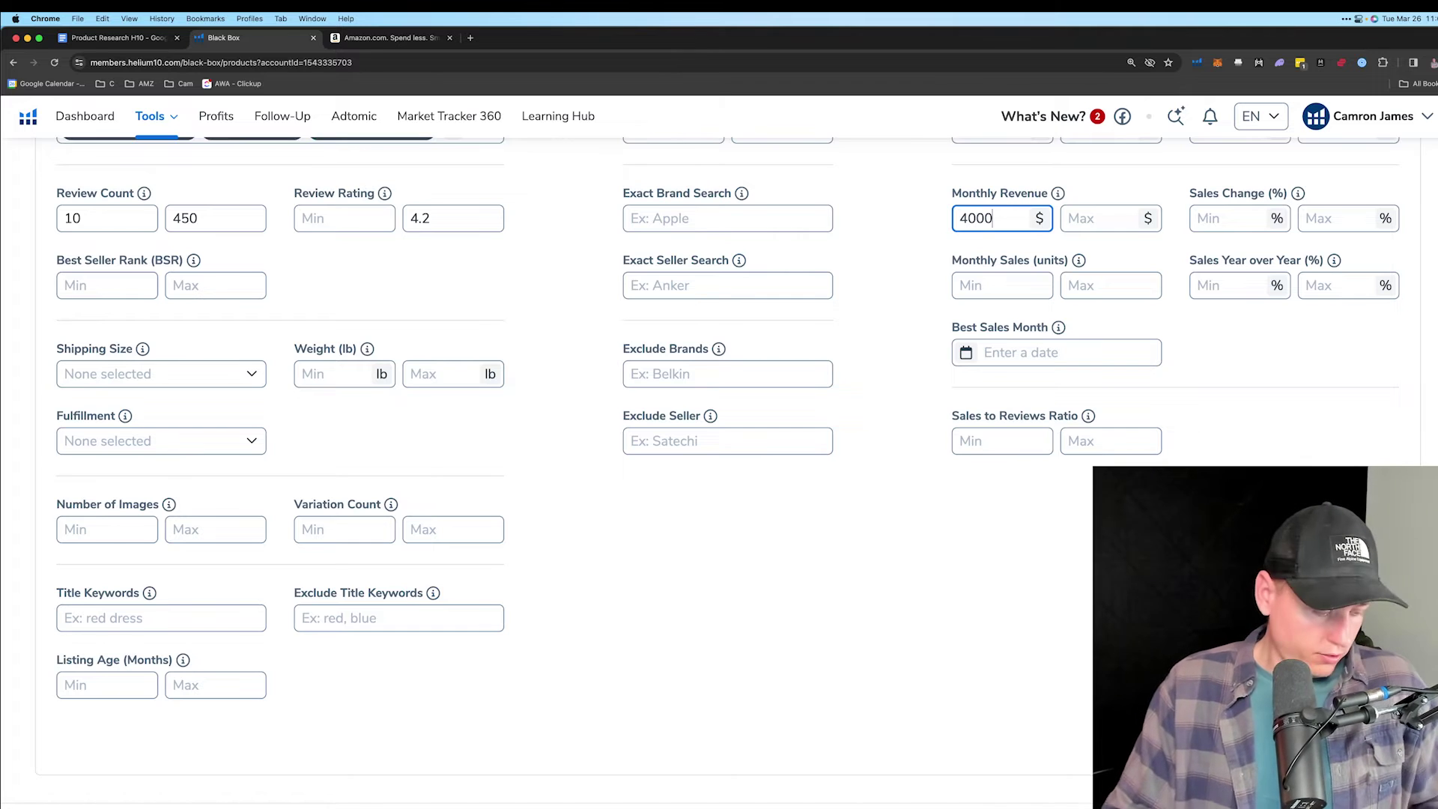
{"action": "left_click", "coordinate": [1086, 218]}
{"action": "type", "text": "12000"}
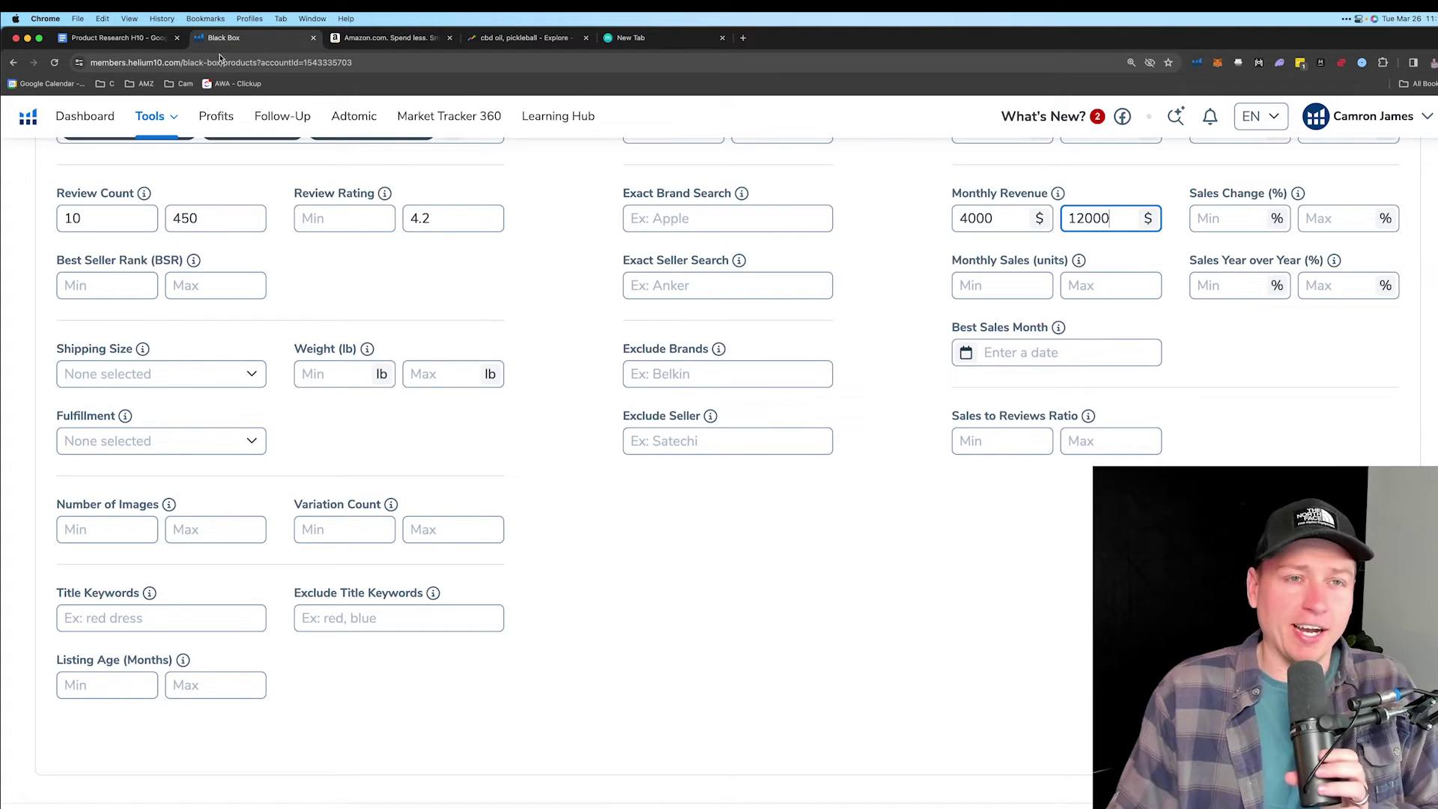
Switch to the Google Trends tab and look over the cbd oil vs pickleball comparison.
{"action": "left_click", "coordinate": [528, 42]}
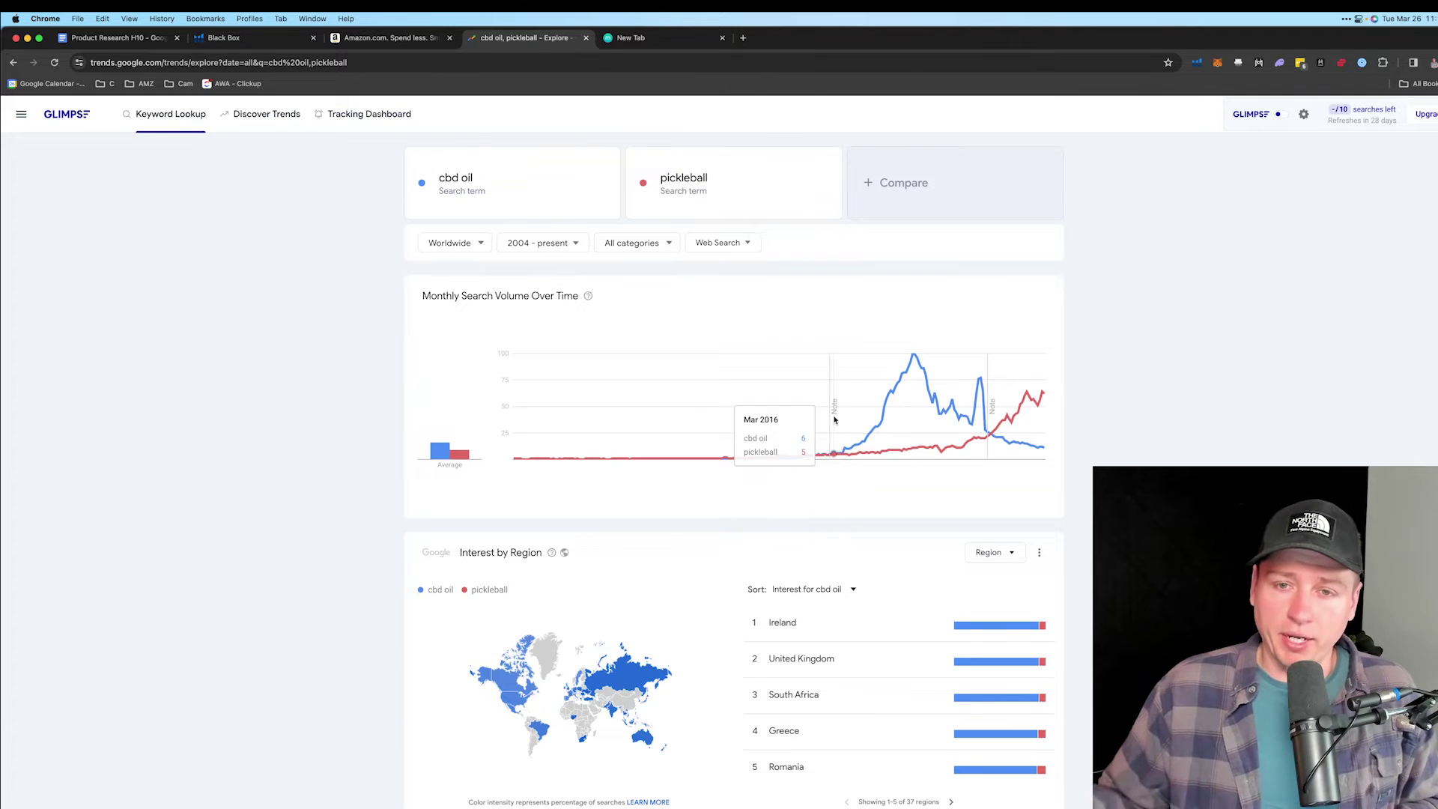
{"action": "scroll", "coordinate": [830, 419], "scroll_direction": "down", "scroll_amount": 2}
{"action": "scroll", "coordinate": [509, 240], "scroll_direction": "up", "scroll_amount": 2}
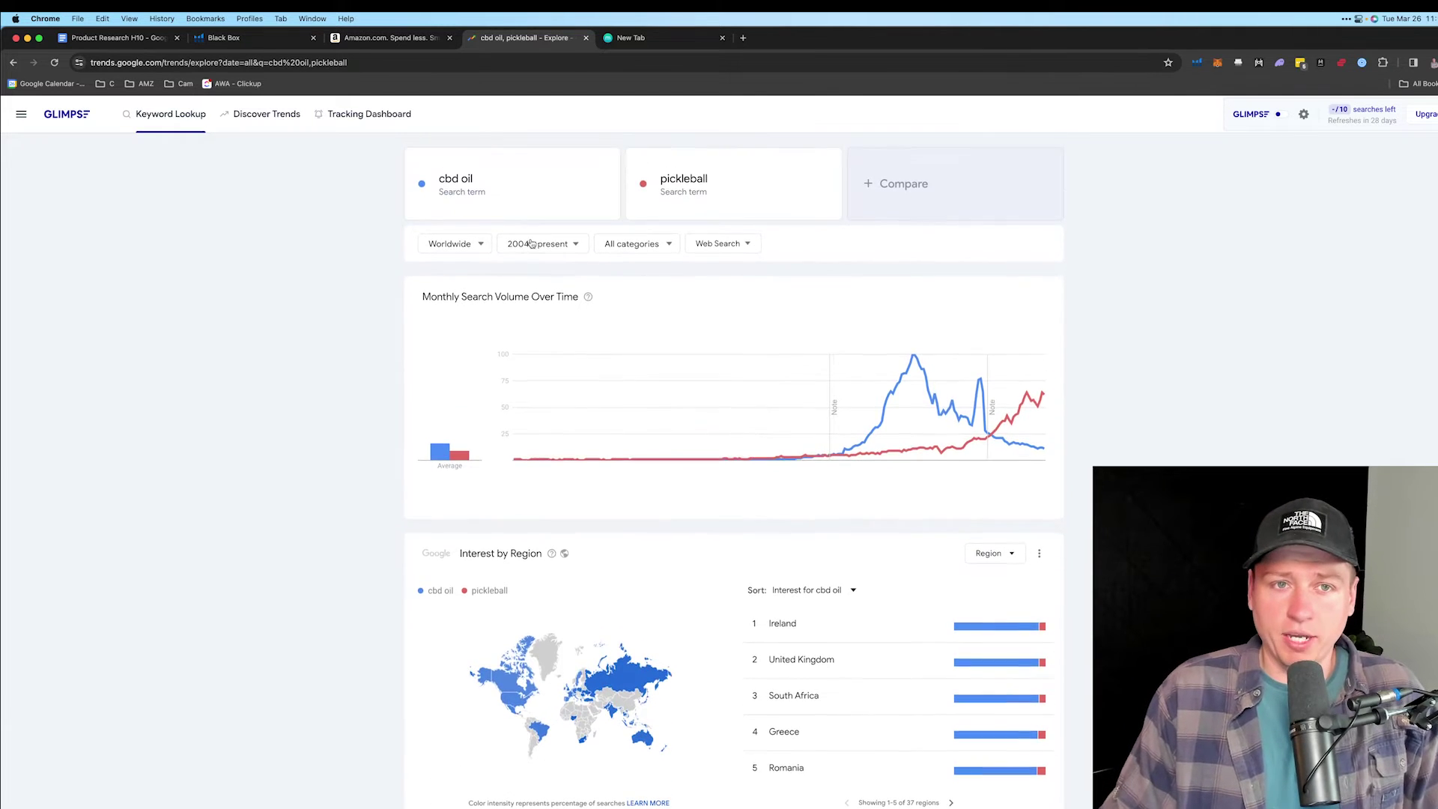
{"action": "scroll", "coordinate": [764, 397], "scroll_direction": "down", "scroll_amount": 2}
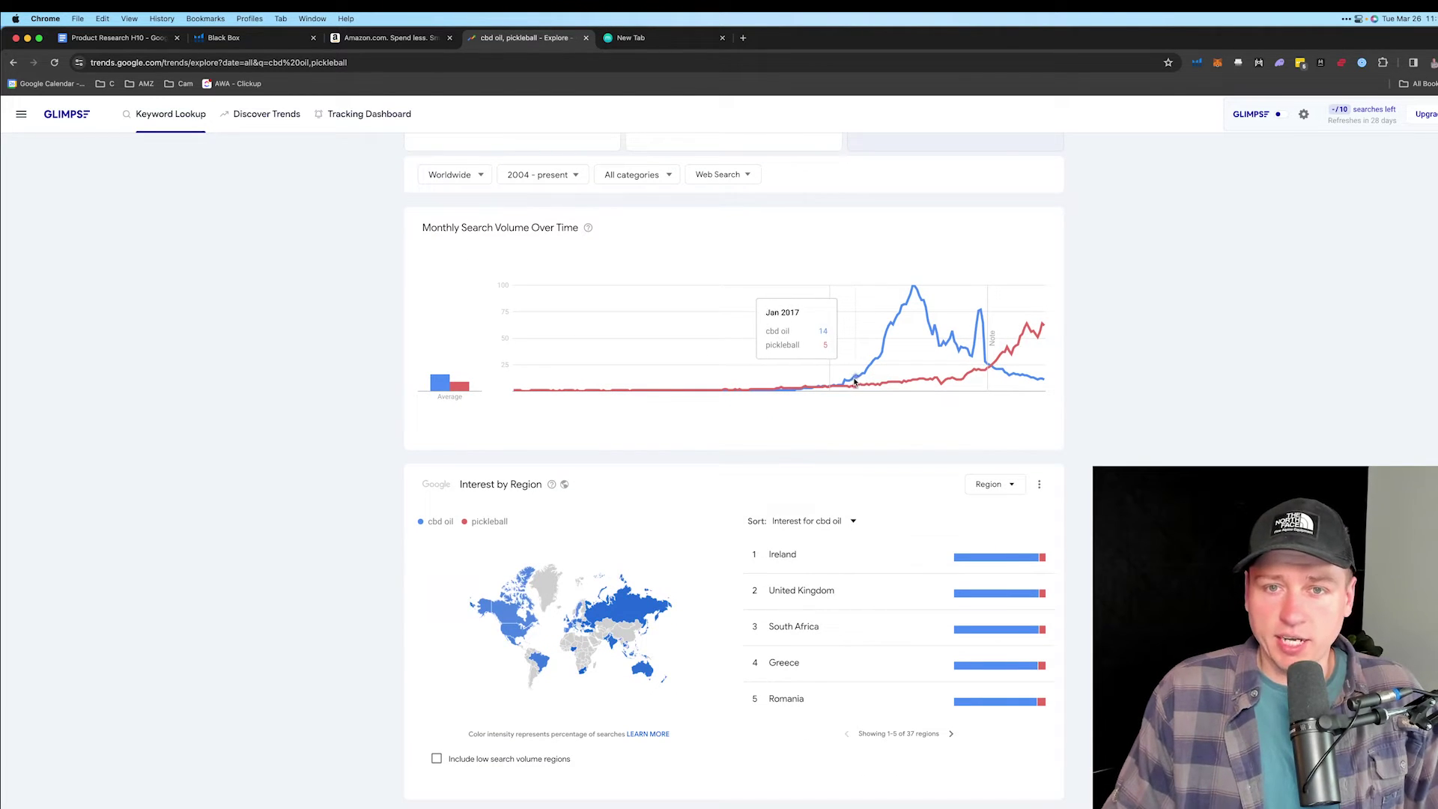
{"action": "key", "text": "super+equal"}
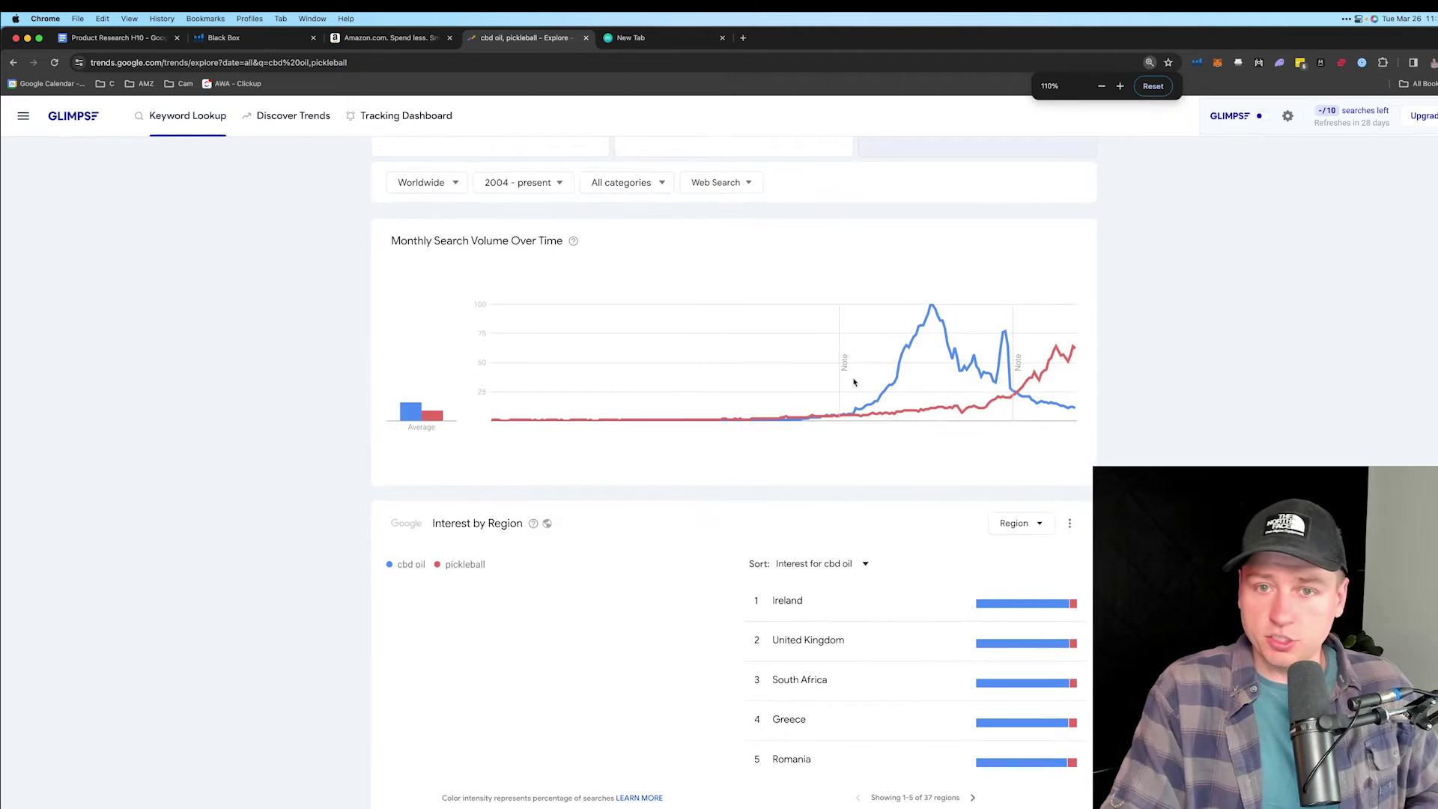
{"action": "key", "text": "super+equal"}
{"action": "scroll", "coordinate": [852, 405], "scroll_direction": "down", "scroll_amount": 2}
{"action": "scroll", "coordinate": [852, 427], "scroll_direction": "down", "scroll_amount": 1}
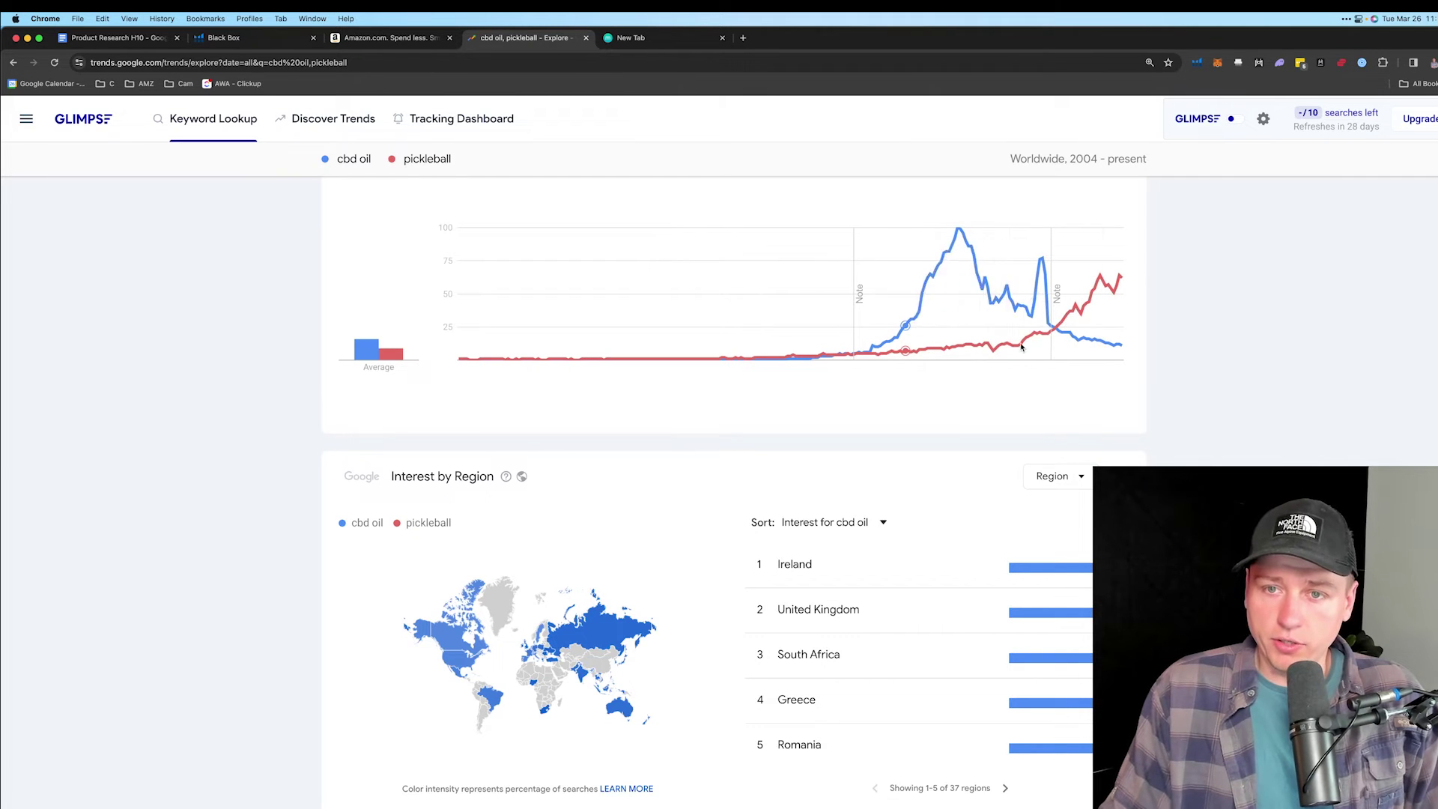
Change the comparison region from Worldwide to United States, searching 'uni'.
{"action": "scroll", "coordinate": [459, 520], "scroll_direction": "up", "scroll_amount": 5}
{"action": "left_click", "coordinate": [420, 287]}
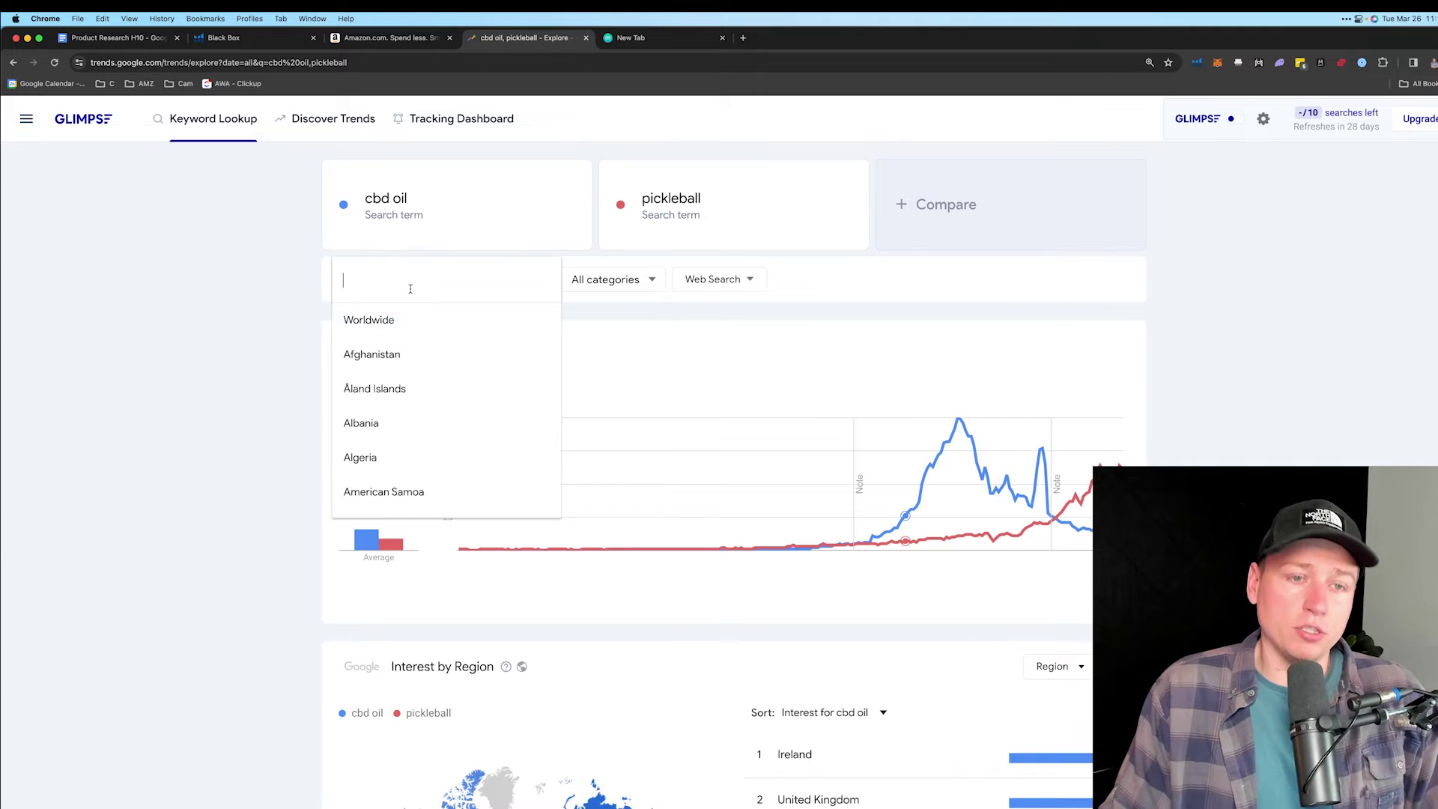
{"action": "type", "text": "uni"}
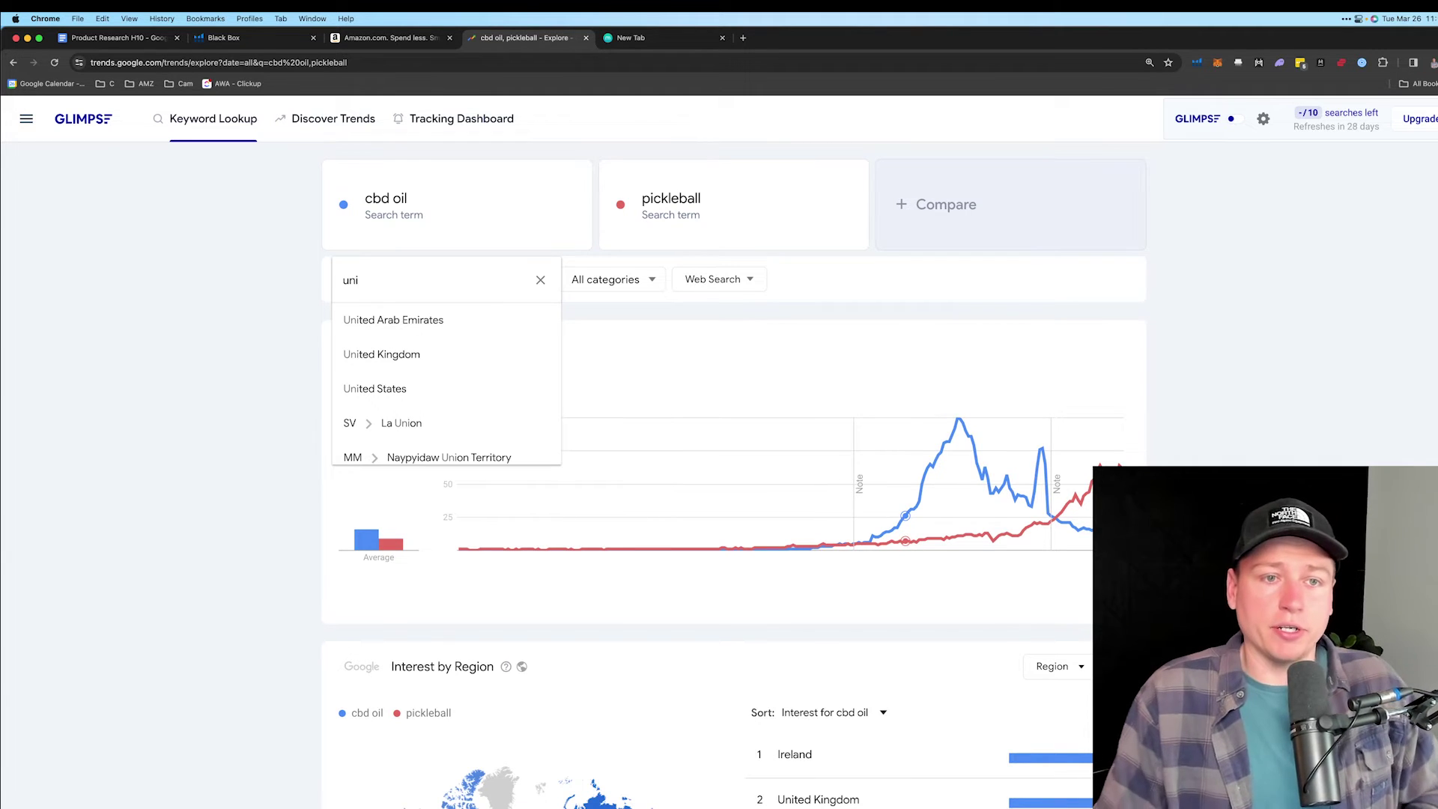
{"action": "left_click", "coordinate": [396, 389]}
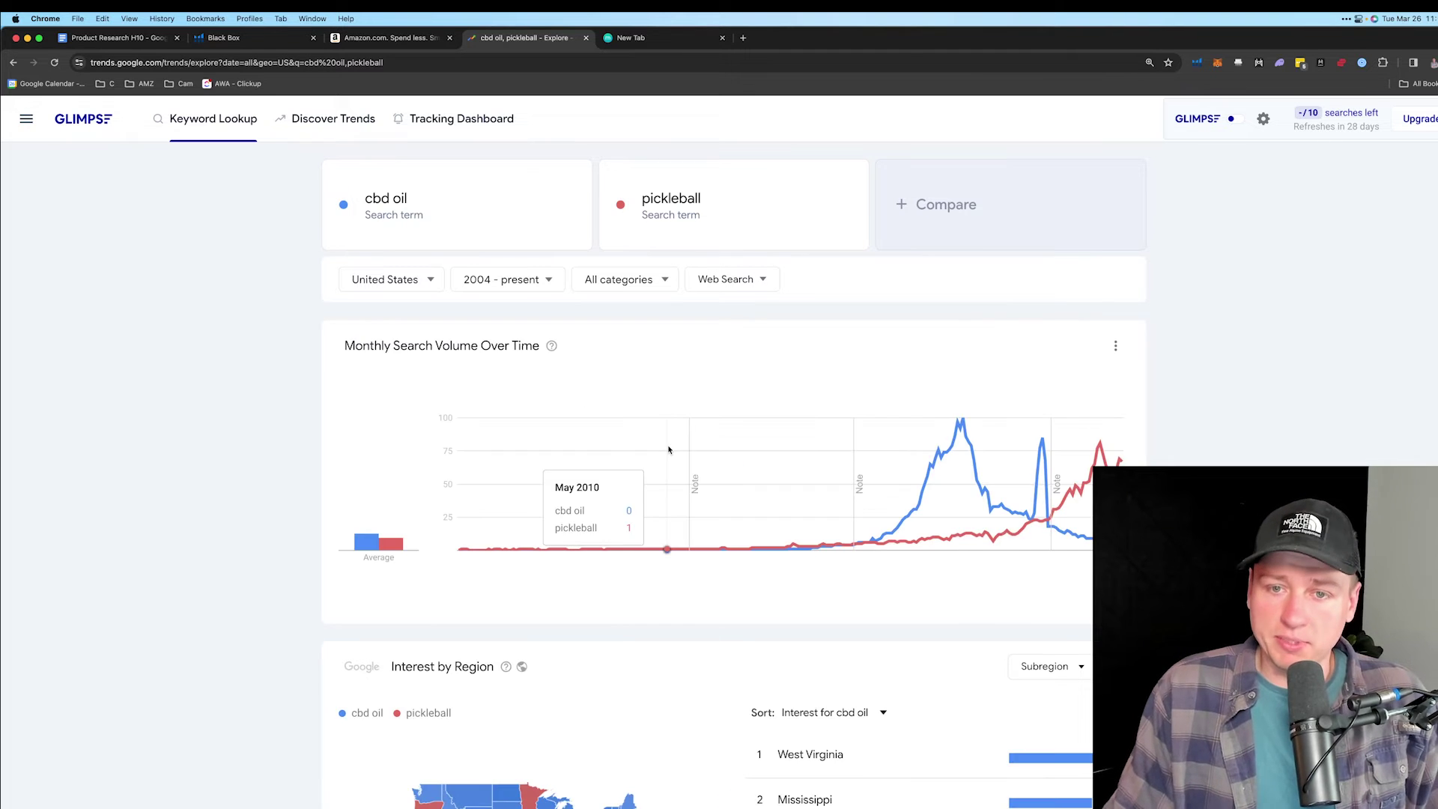
{"action": "scroll", "coordinate": [669, 449], "scroll_direction": "down", "scroll_amount": 2}
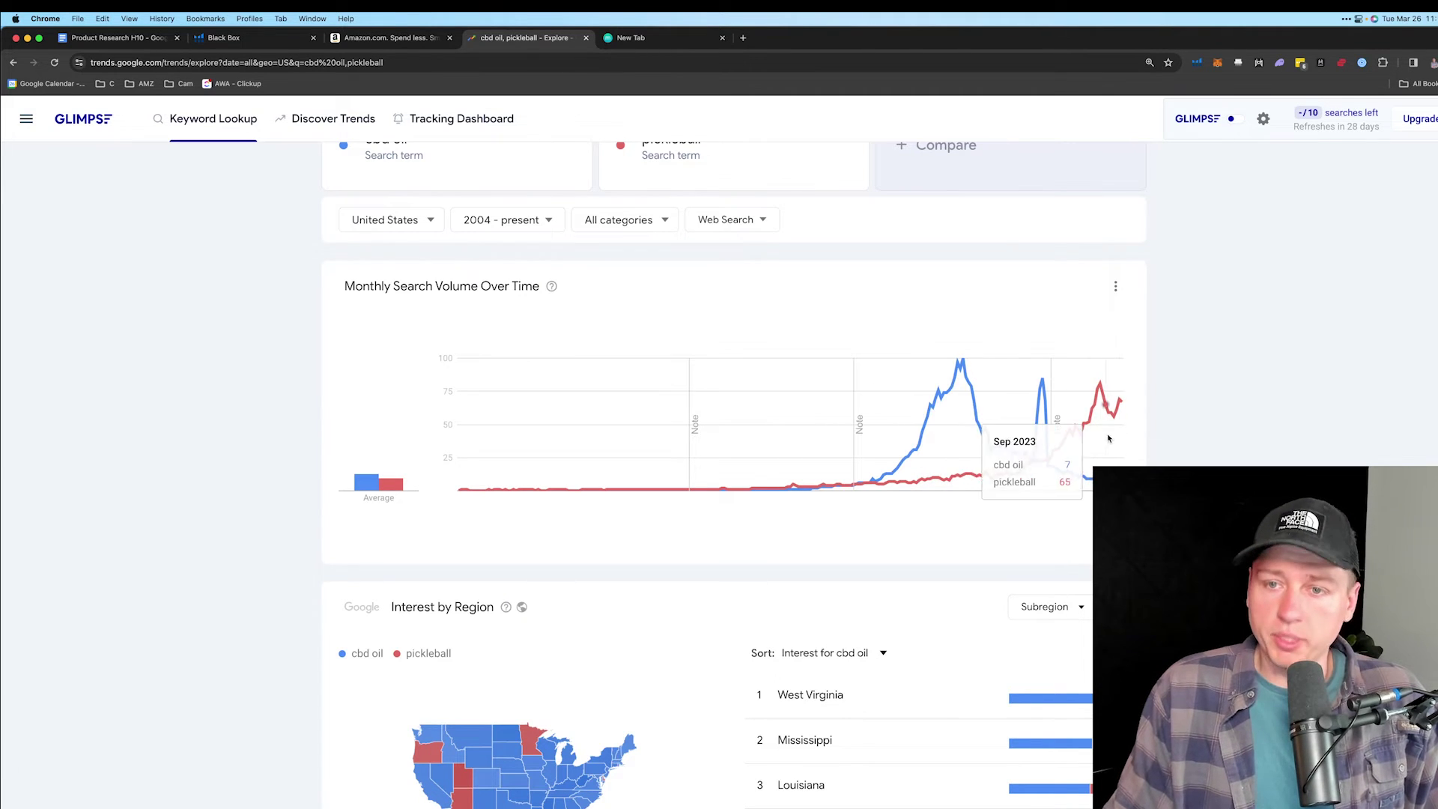
{"action": "key", "text": "super+2"}
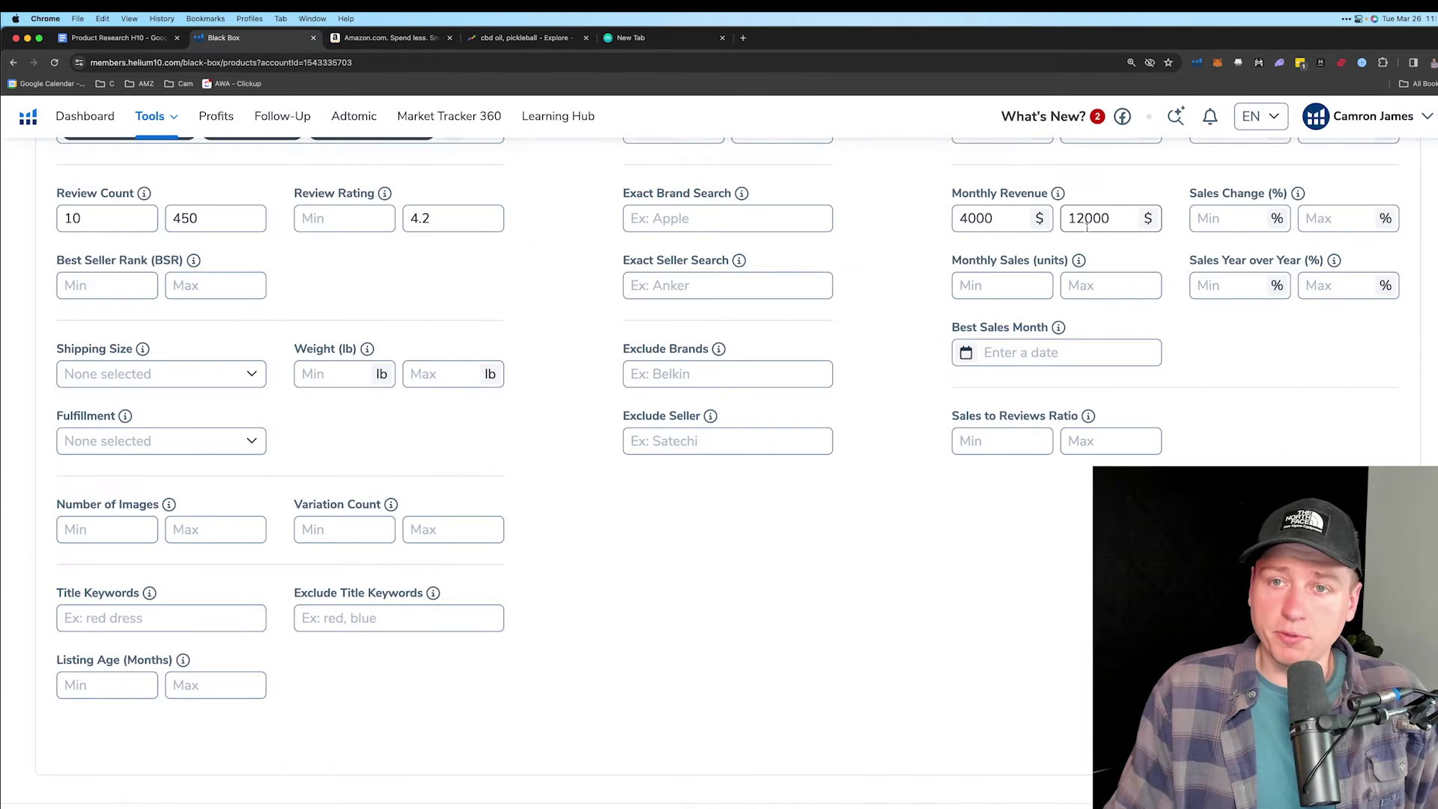
{"action": "left_click", "coordinate": [1086, 219]}
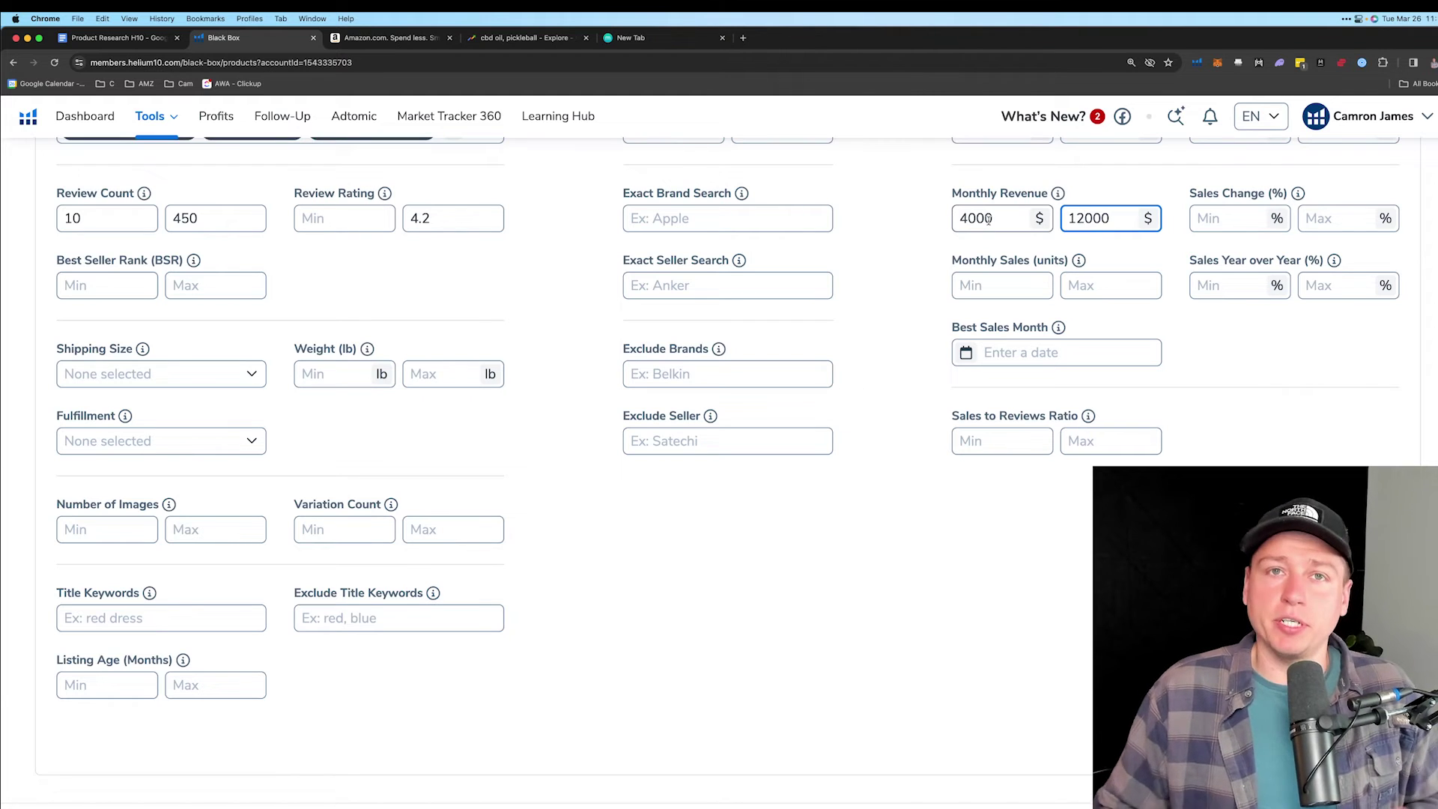
{"action": "left_click_drag", "start_coordinate": [1189, 193], "coordinate": [1289, 193]}
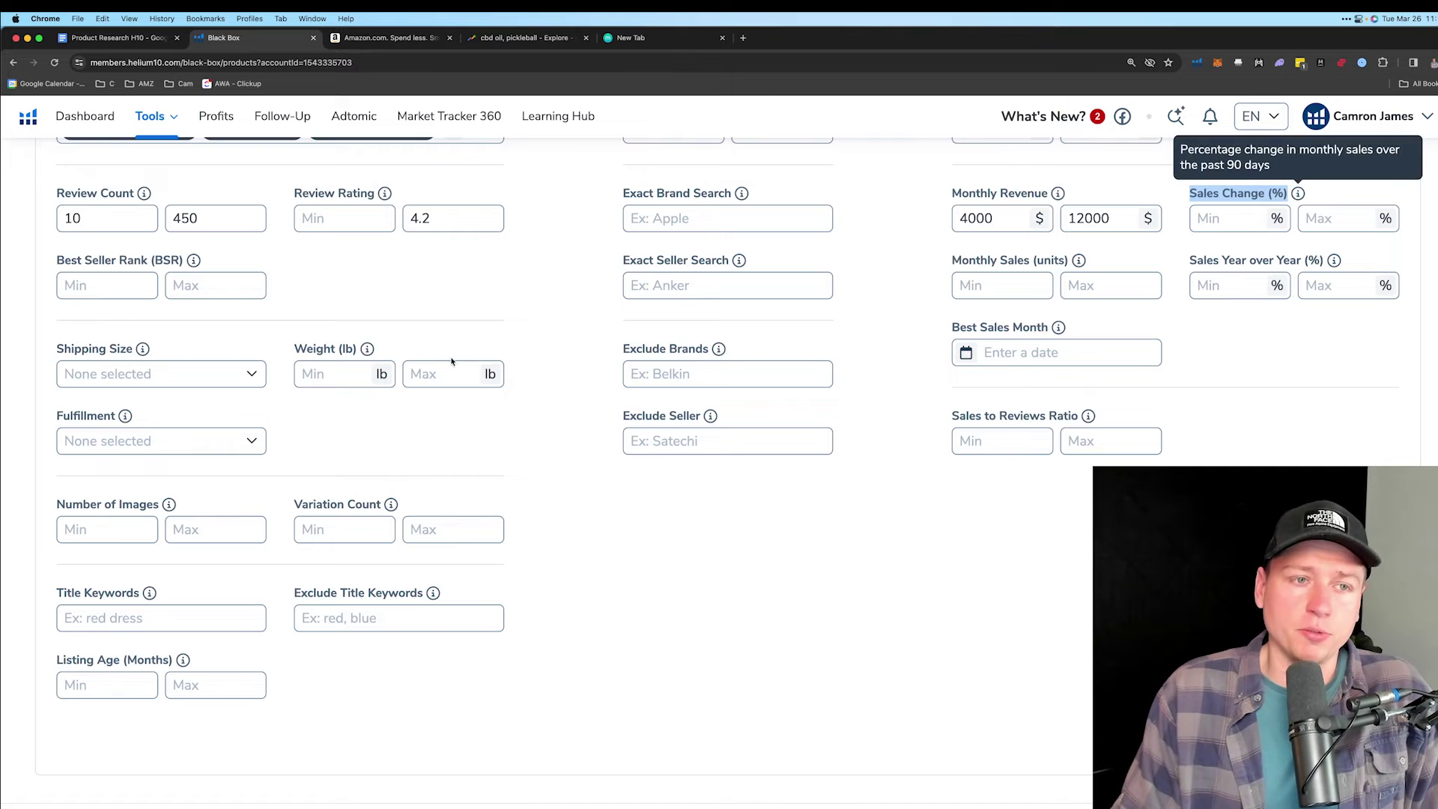
{"action": "scroll", "coordinate": [453, 363], "scroll_direction": "down", "scroll_amount": 1}
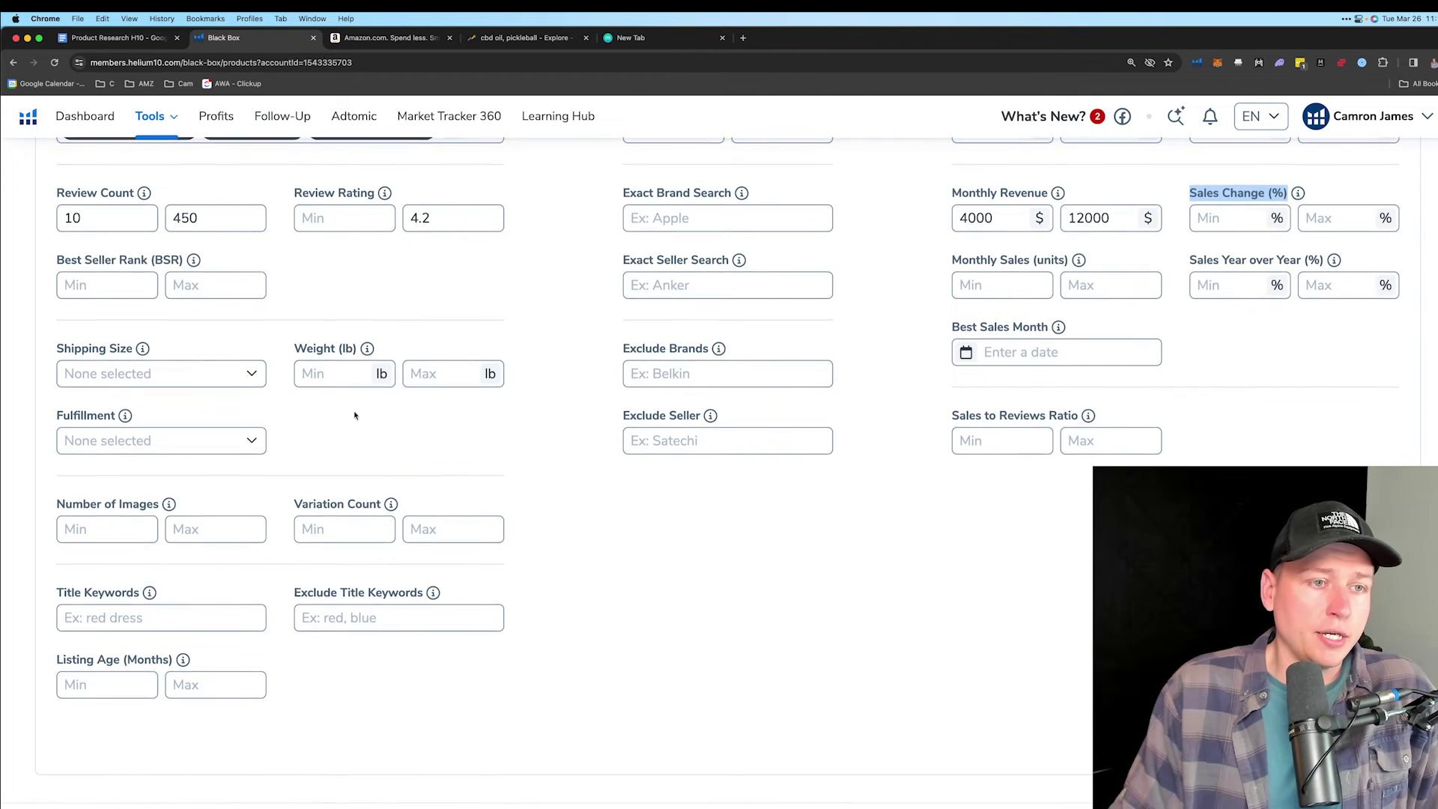
Check Small Standard-Size, Large Standard-Size and Small Oversize in the Shipping Size filter.
{"action": "left_click", "coordinate": [180, 375]}
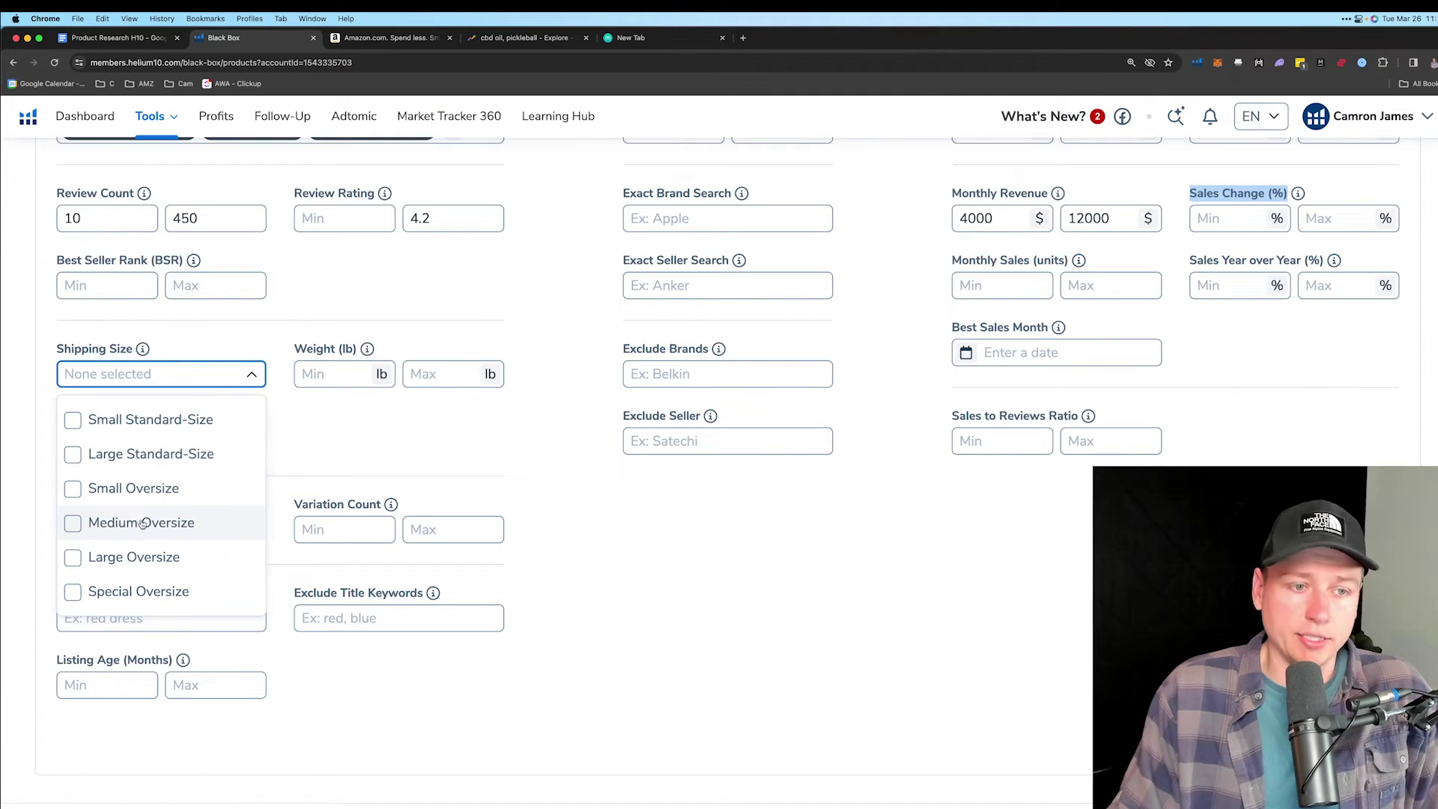
{"action": "left_click", "coordinate": [72, 419]}
{"action": "left_click", "coordinate": [67, 489]}
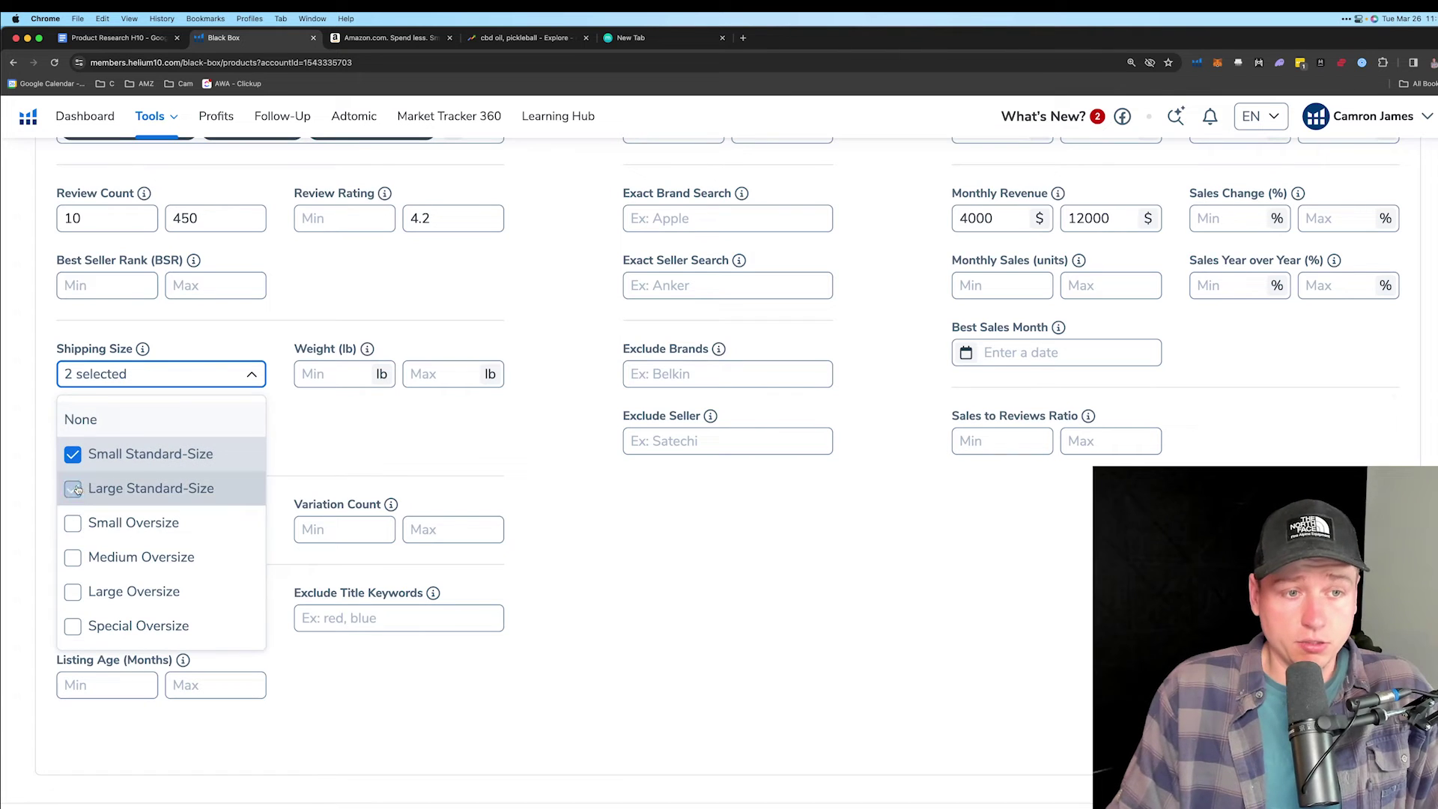
{"action": "left_click", "coordinate": [74, 527]}
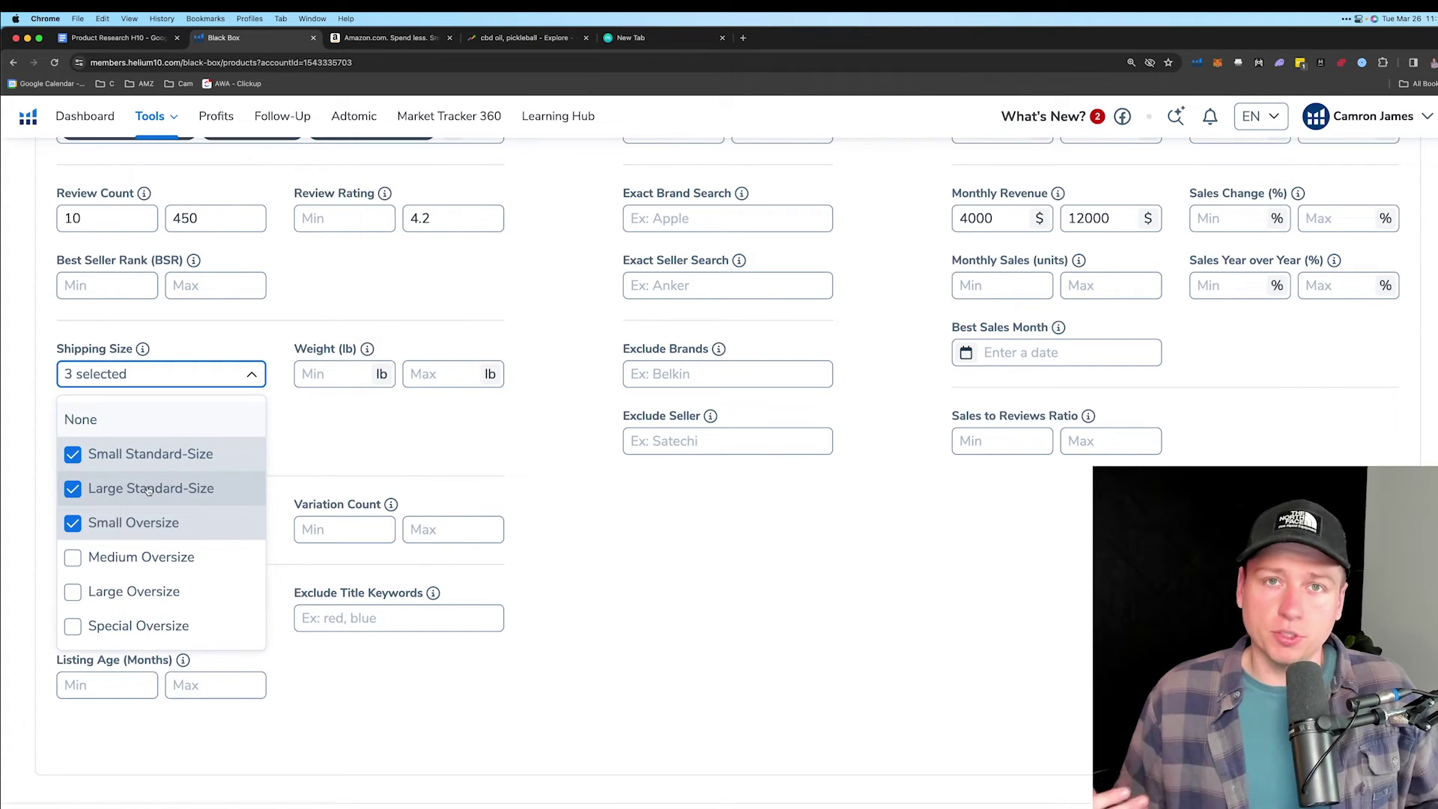
{"action": "left_click", "coordinate": [334, 374]}
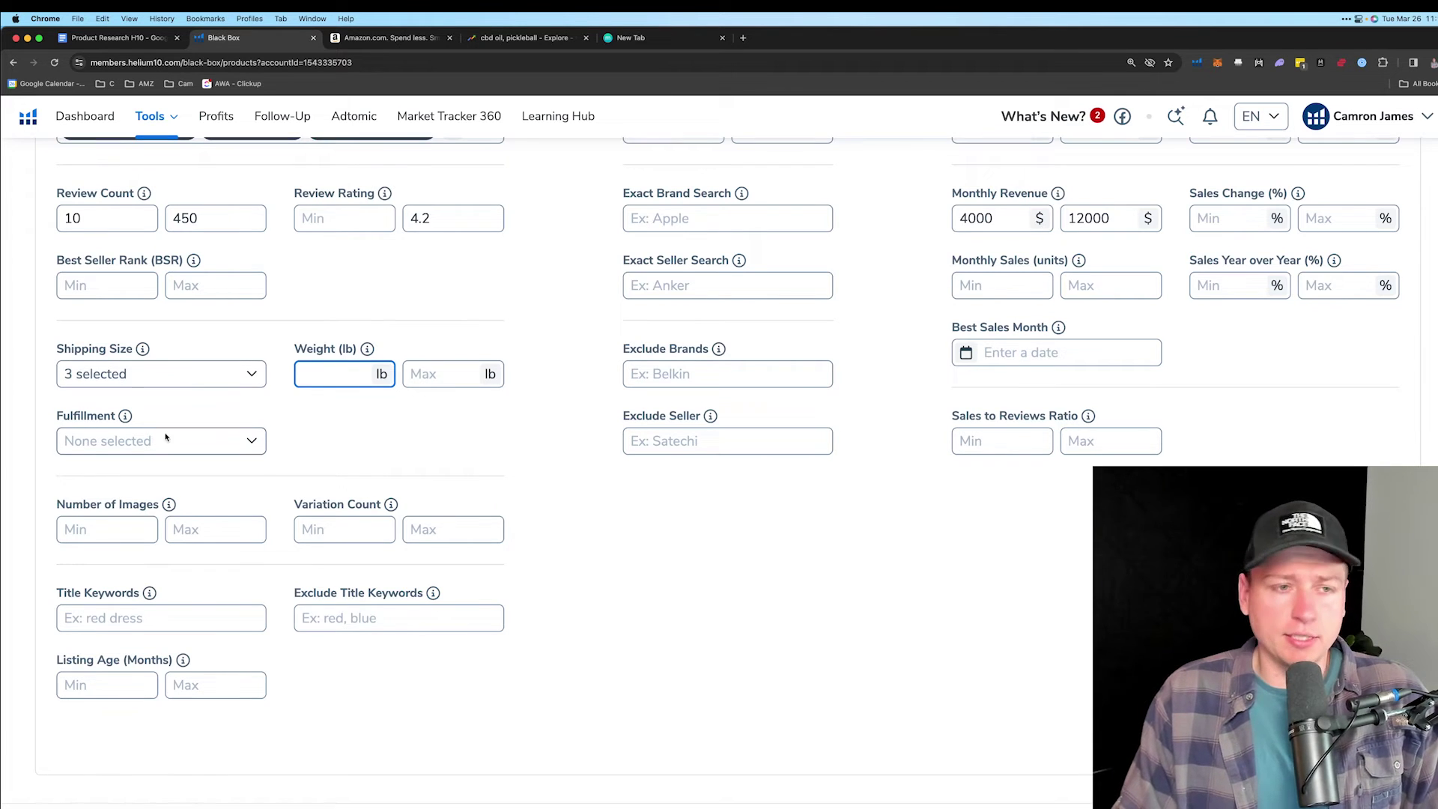
Select Amazon, FBA and FBM in the Fulfillment filter.
{"action": "left_click", "coordinate": [153, 374]}
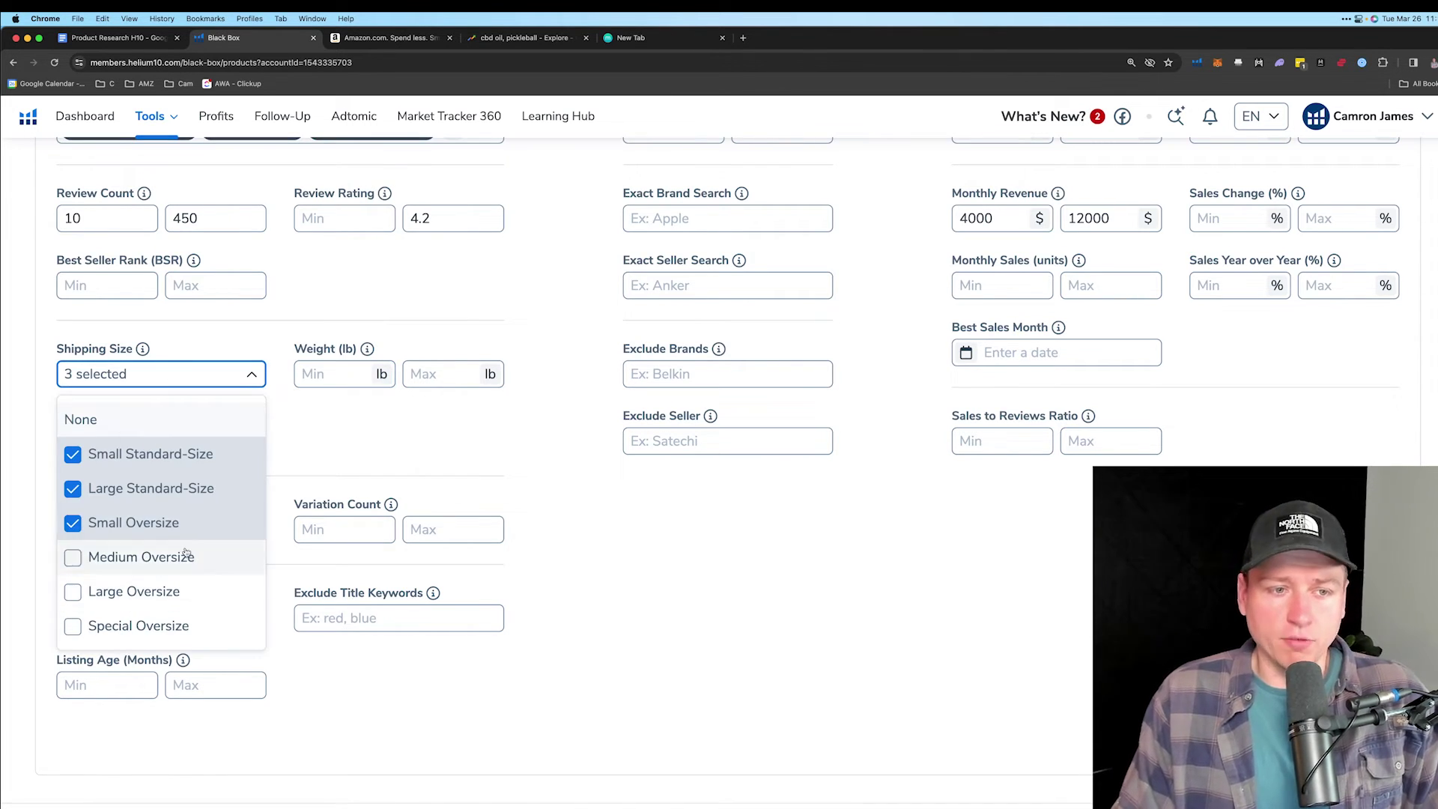
{"action": "left_click", "coordinate": [363, 442]}
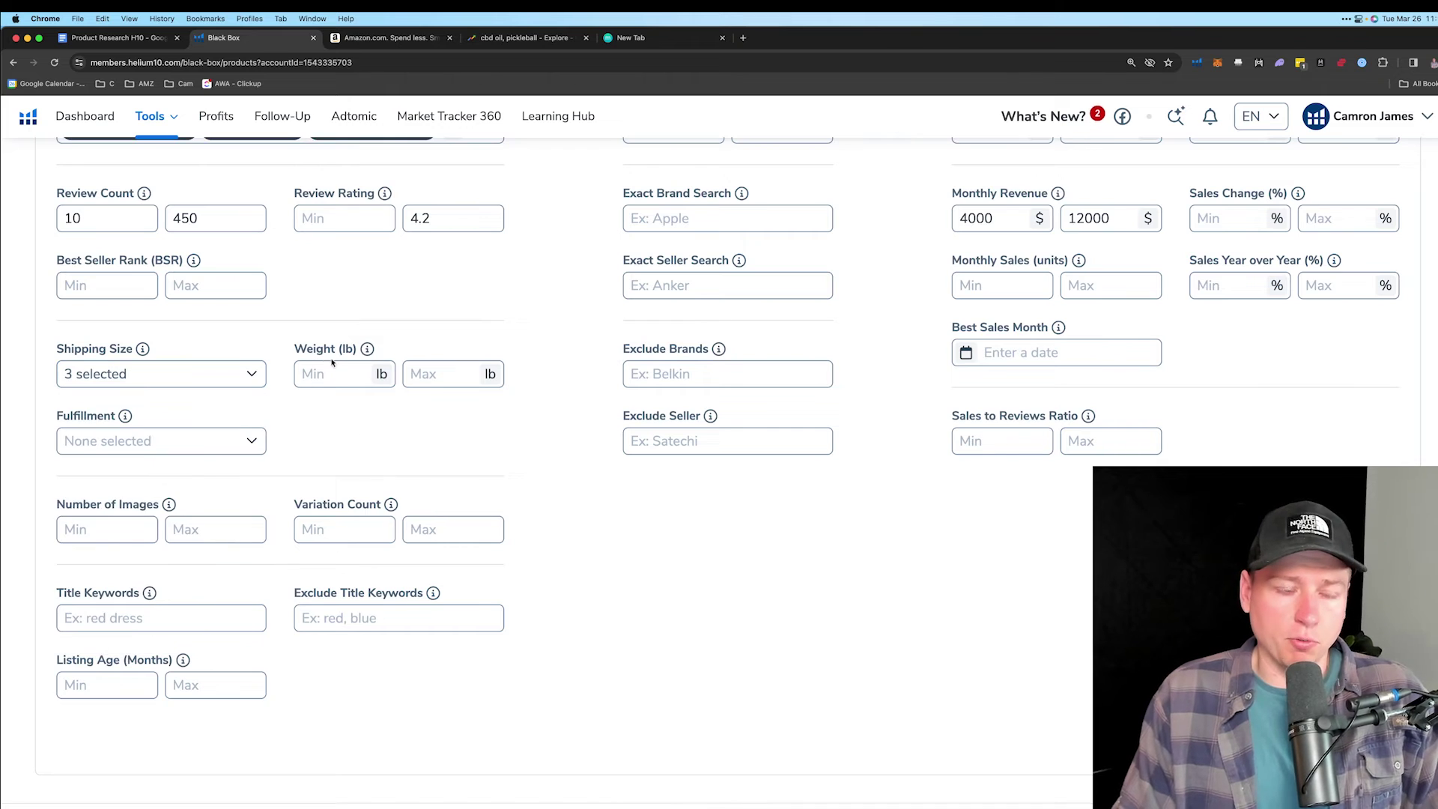
{"action": "left_click", "coordinate": [110, 442]}
{"action": "left_click", "coordinate": [73, 489]}
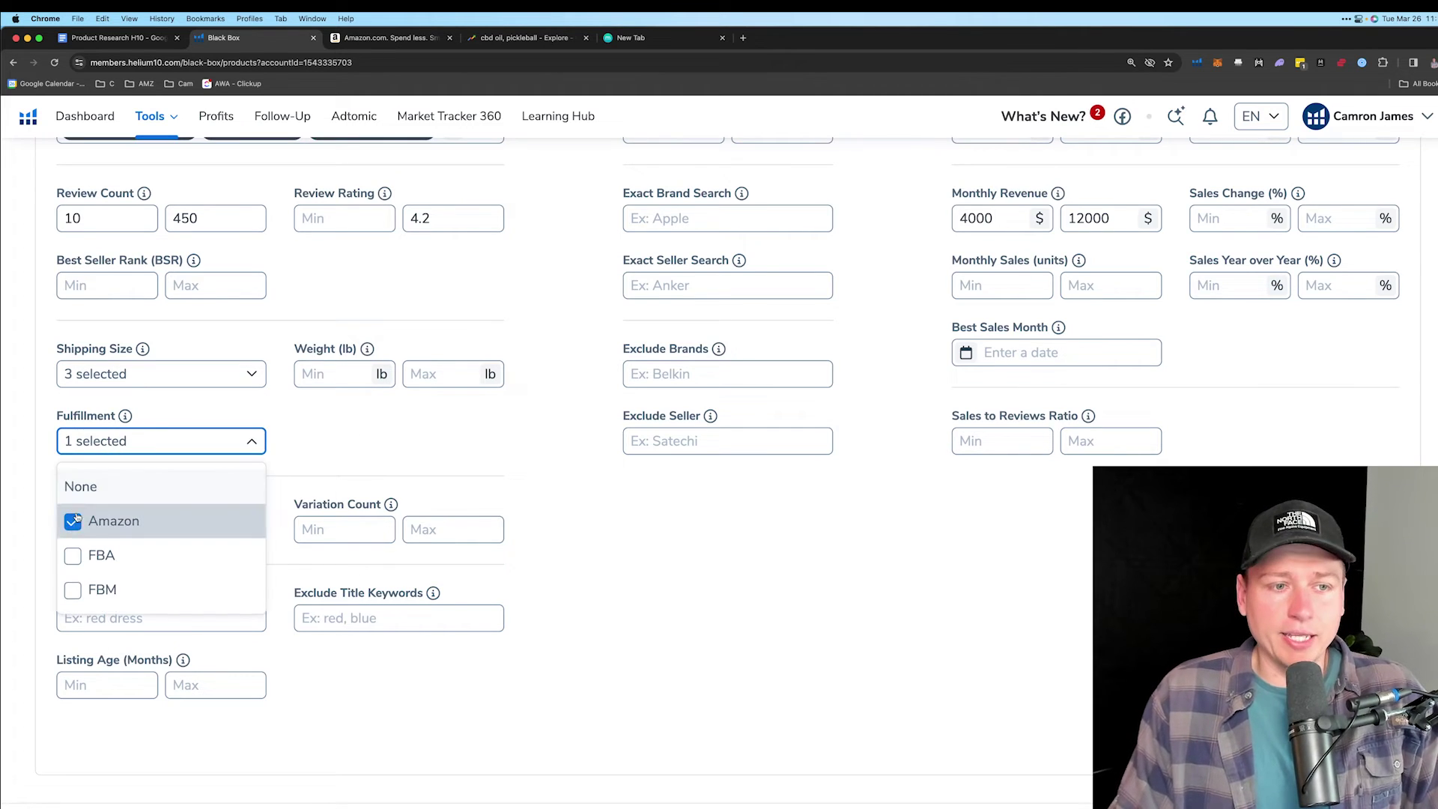
{"action": "left_click", "coordinate": [72, 555]}
{"action": "left_click", "coordinate": [72, 590]}
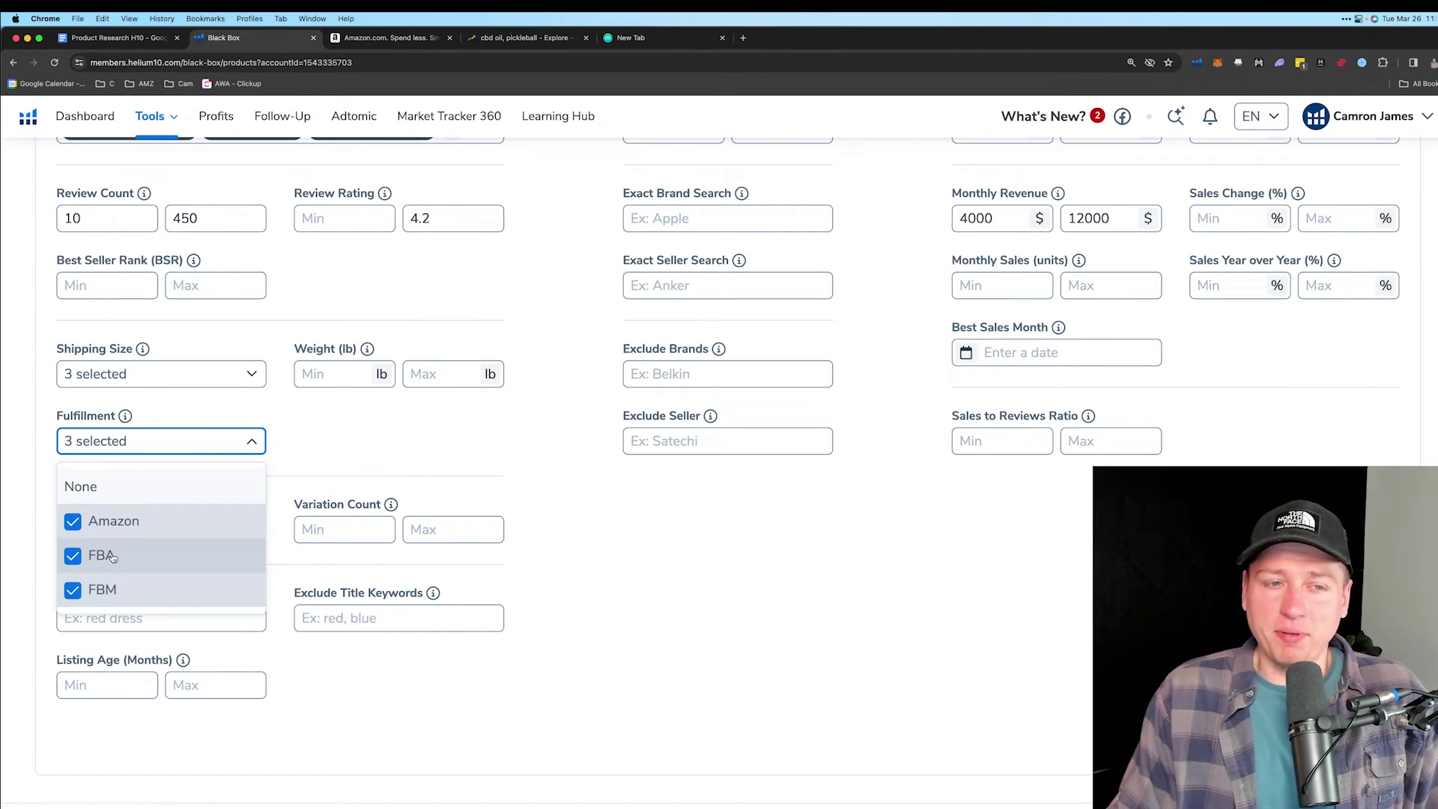
{"action": "left_click", "coordinate": [314, 470]}
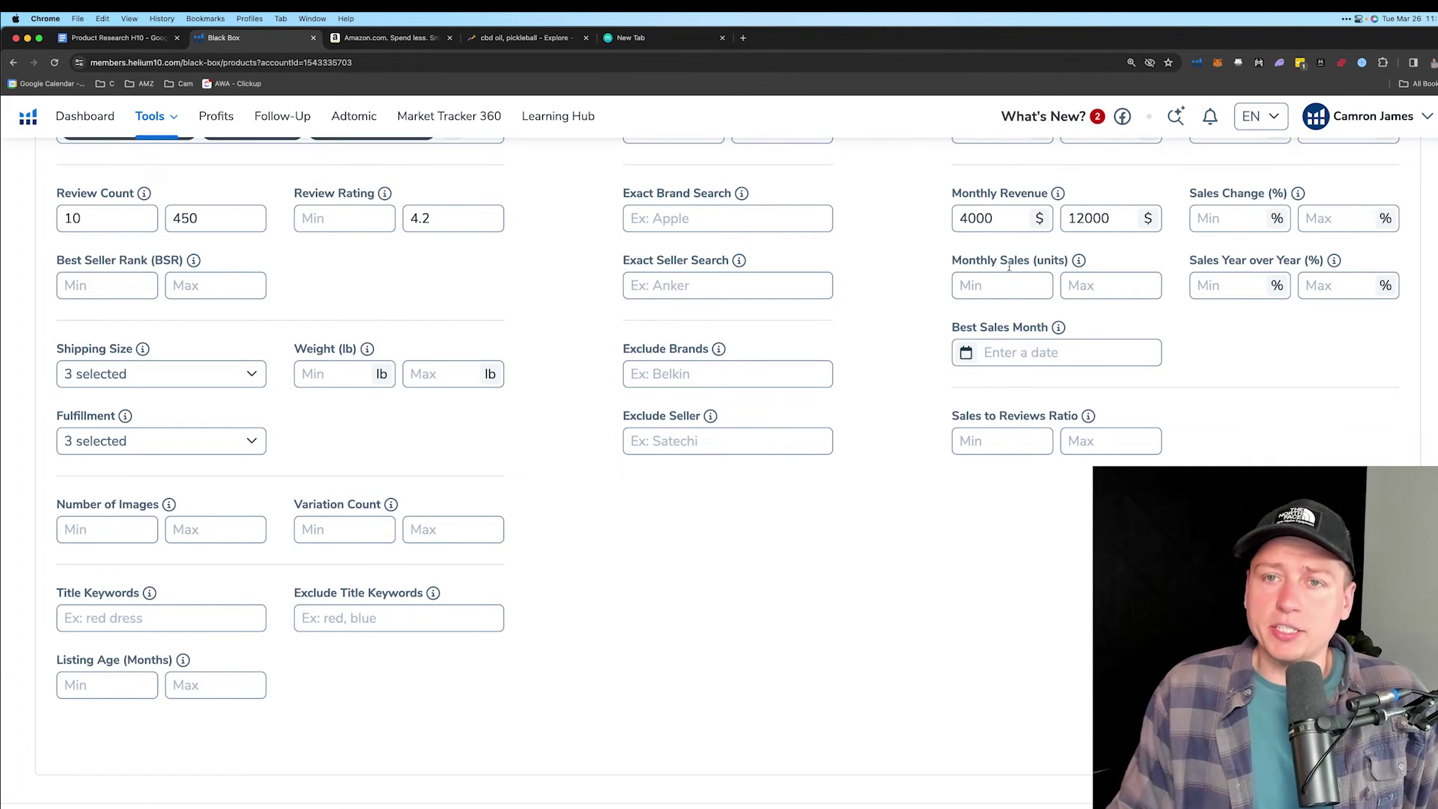
{"action": "scroll", "coordinate": [985, 231], "scroll_direction": "up", "scroll_amount": 2}
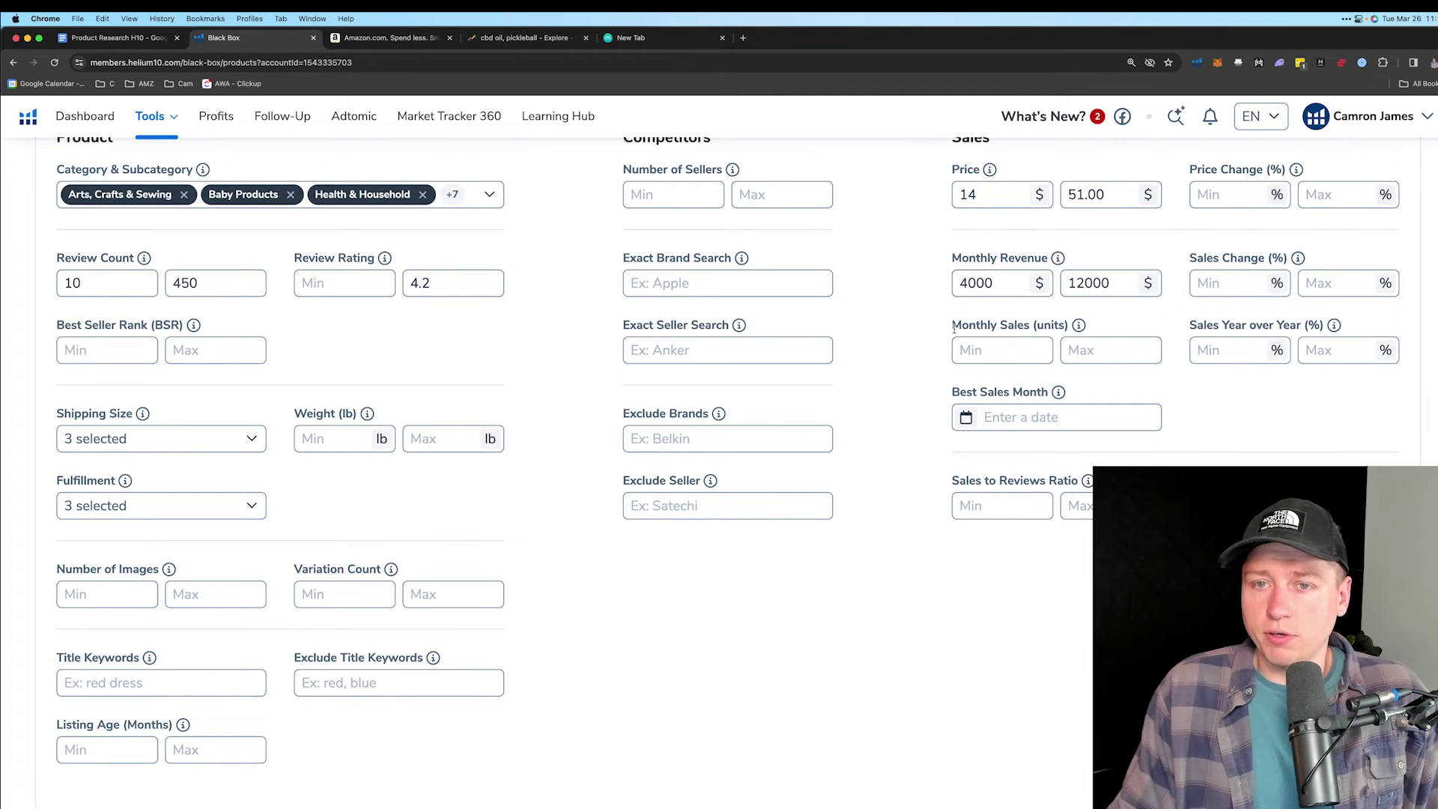
{"action": "left_click_drag", "start_coordinate": [952, 327], "coordinate": [1017, 363]}
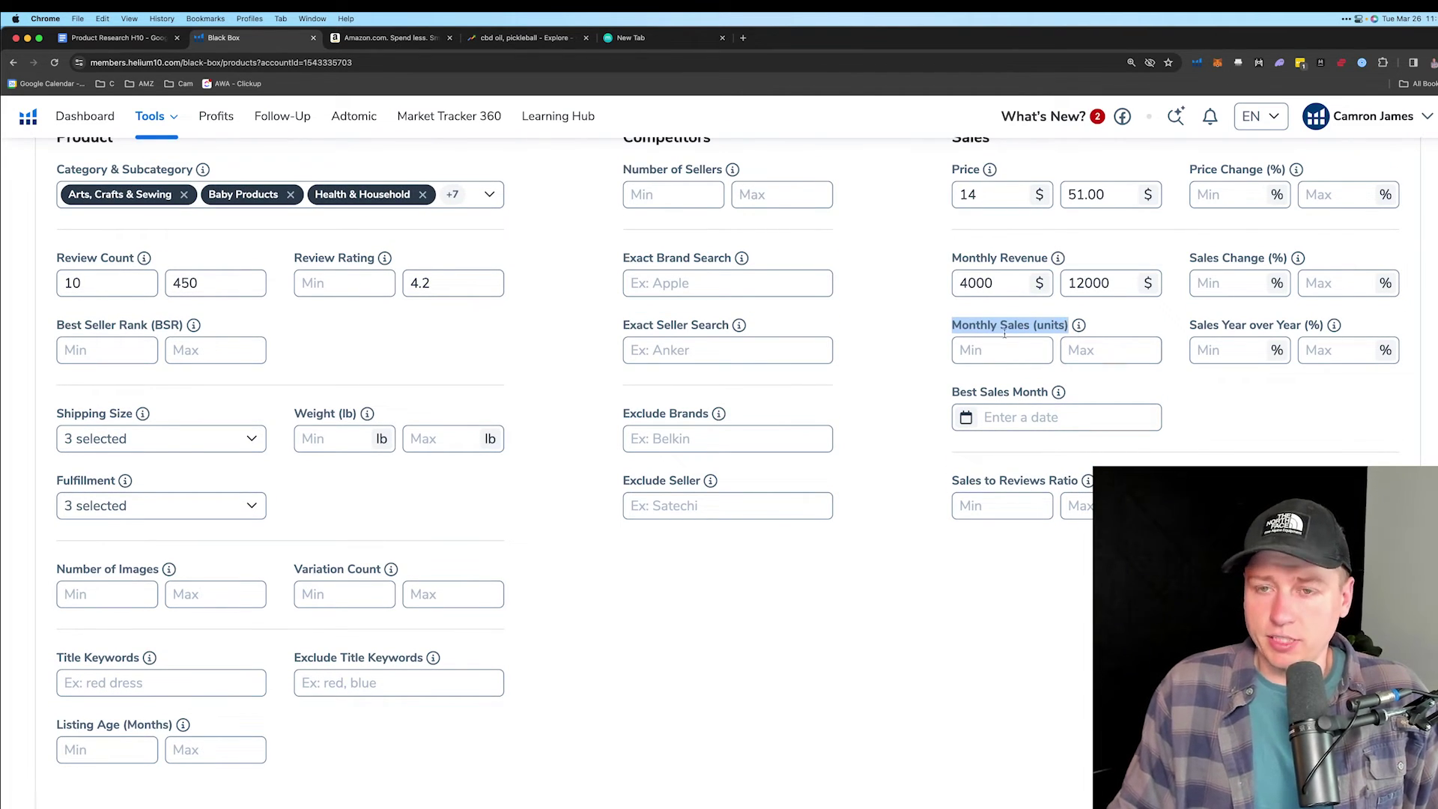
{"action": "scroll", "coordinate": [1033, 348], "scroll_direction": "down", "scroll_amount": 2}
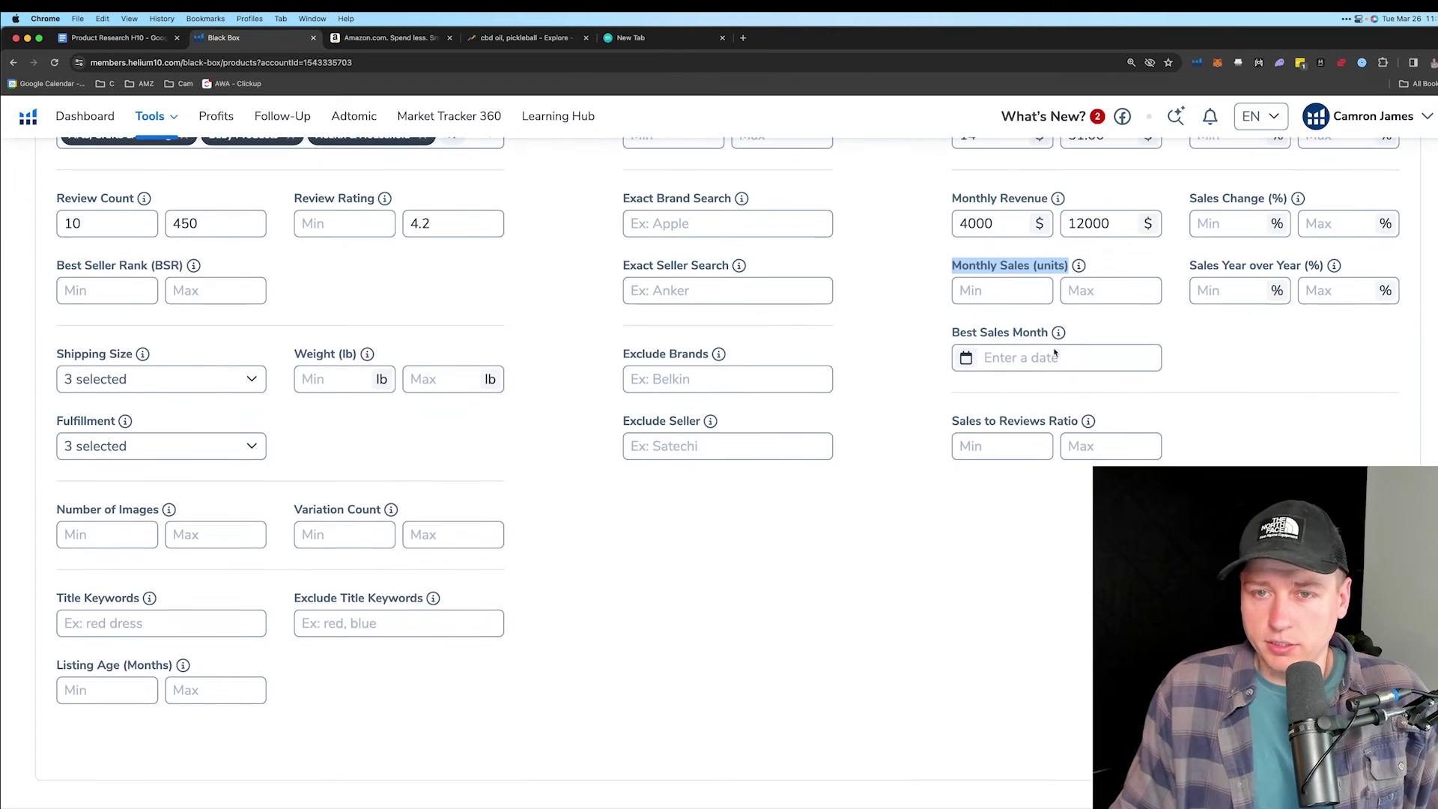
{"action": "left_click", "coordinate": [1060, 358]}
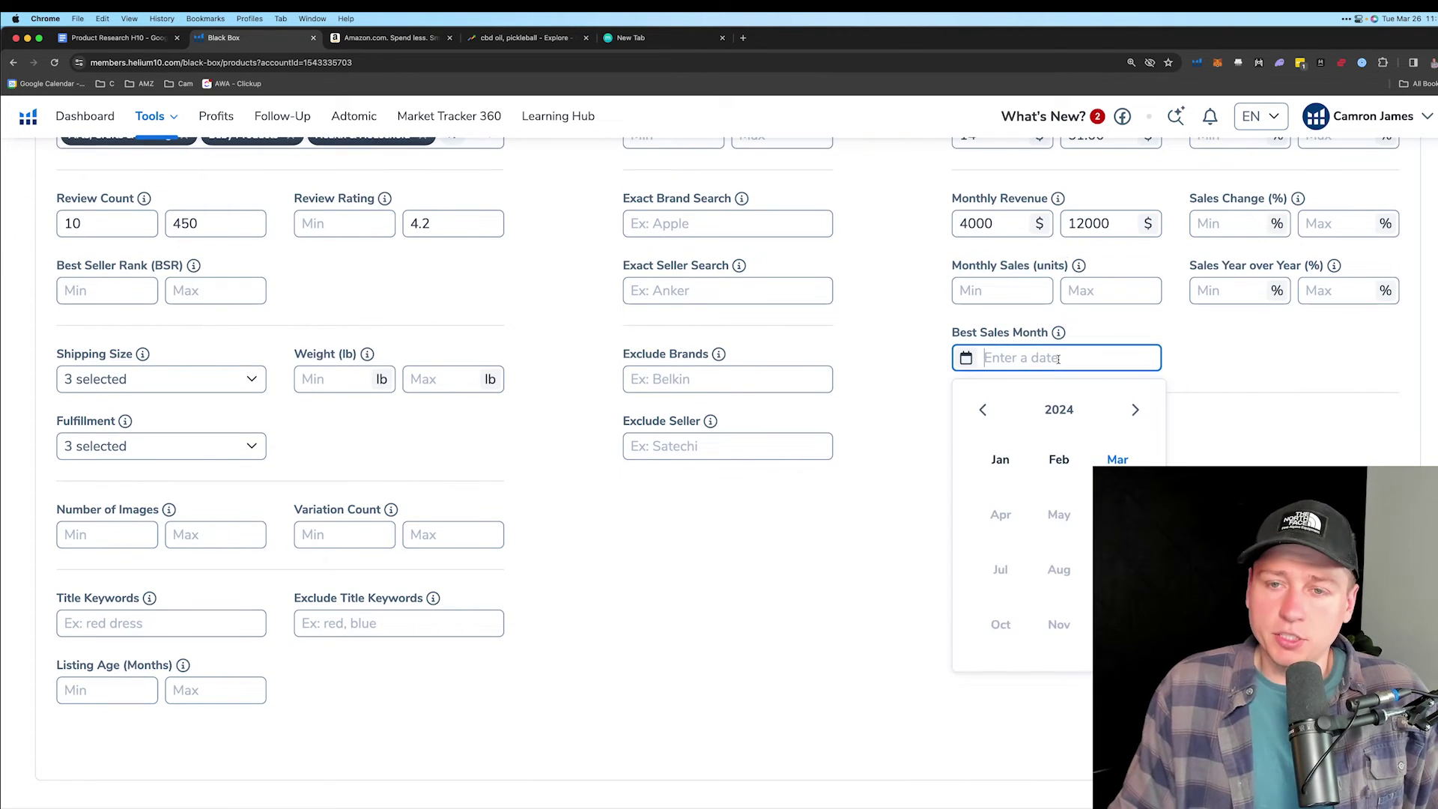
{"action": "left_click", "coordinate": [1258, 352]}
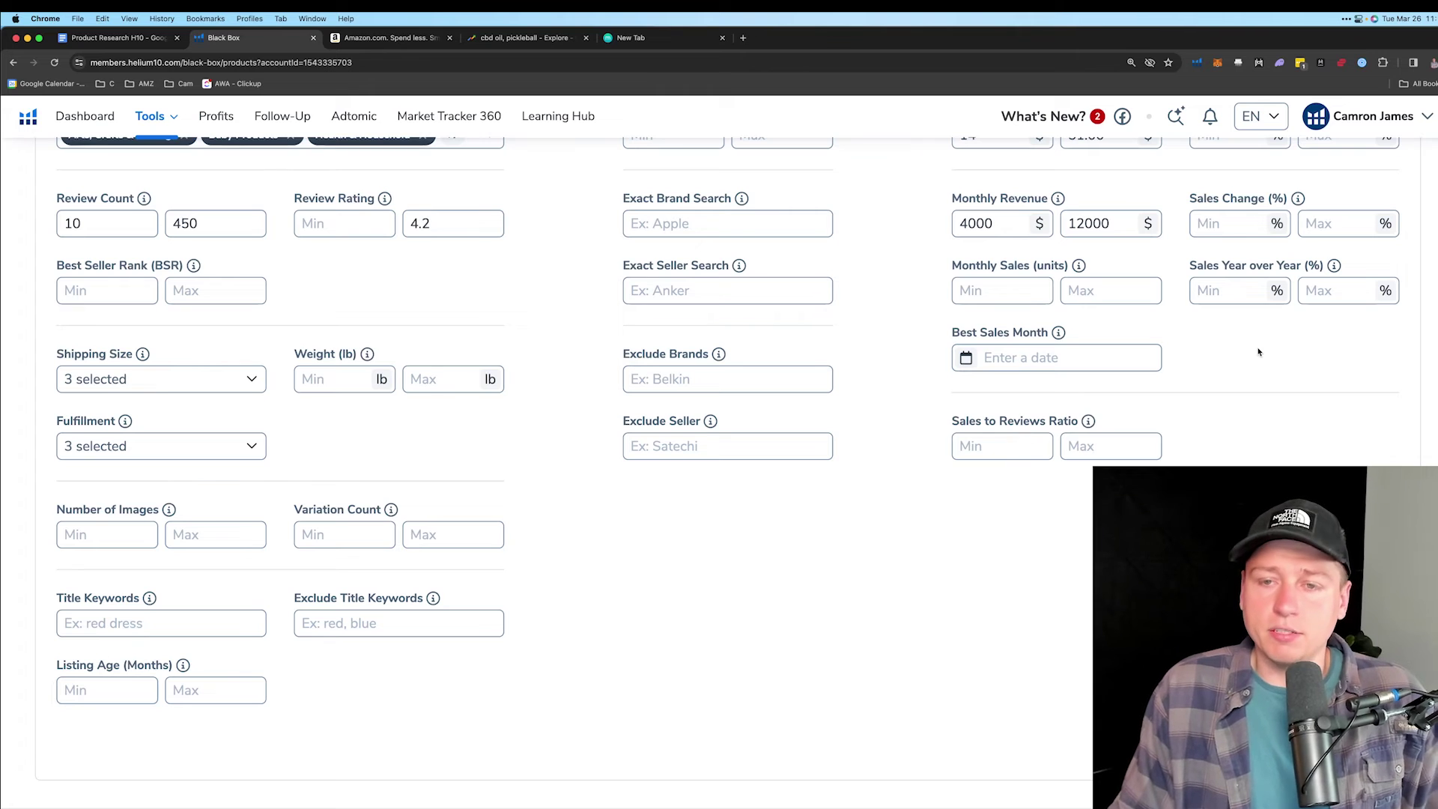
{"action": "scroll", "coordinate": [914, 488], "scroll_direction": "down", "scroll_amount": 1}
{"action": "left_click_drag", "start_coordinate": [950, 416], "coordinate": [1088, 416]}
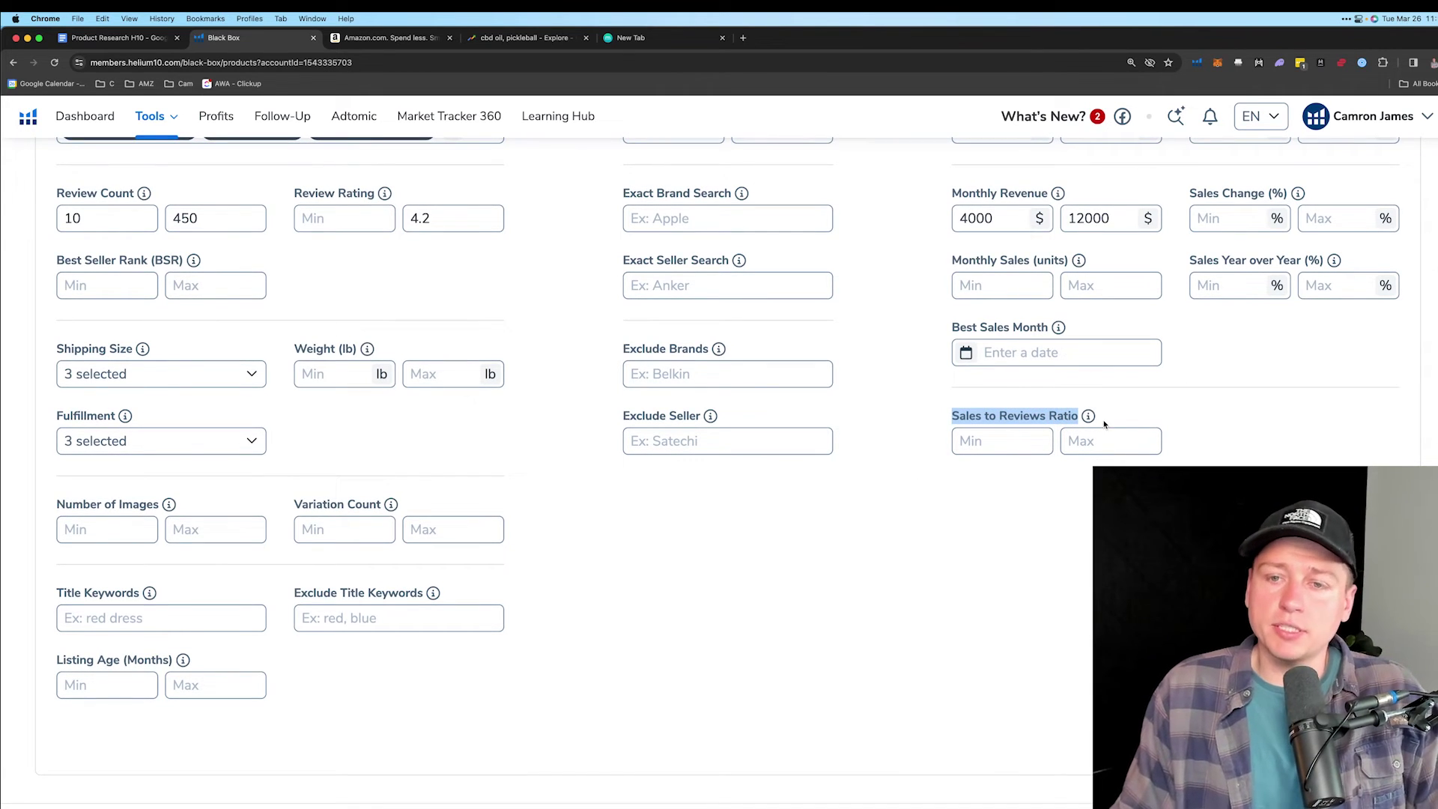
{"action": "mouse_move", "coordinate": [1088, 417]}
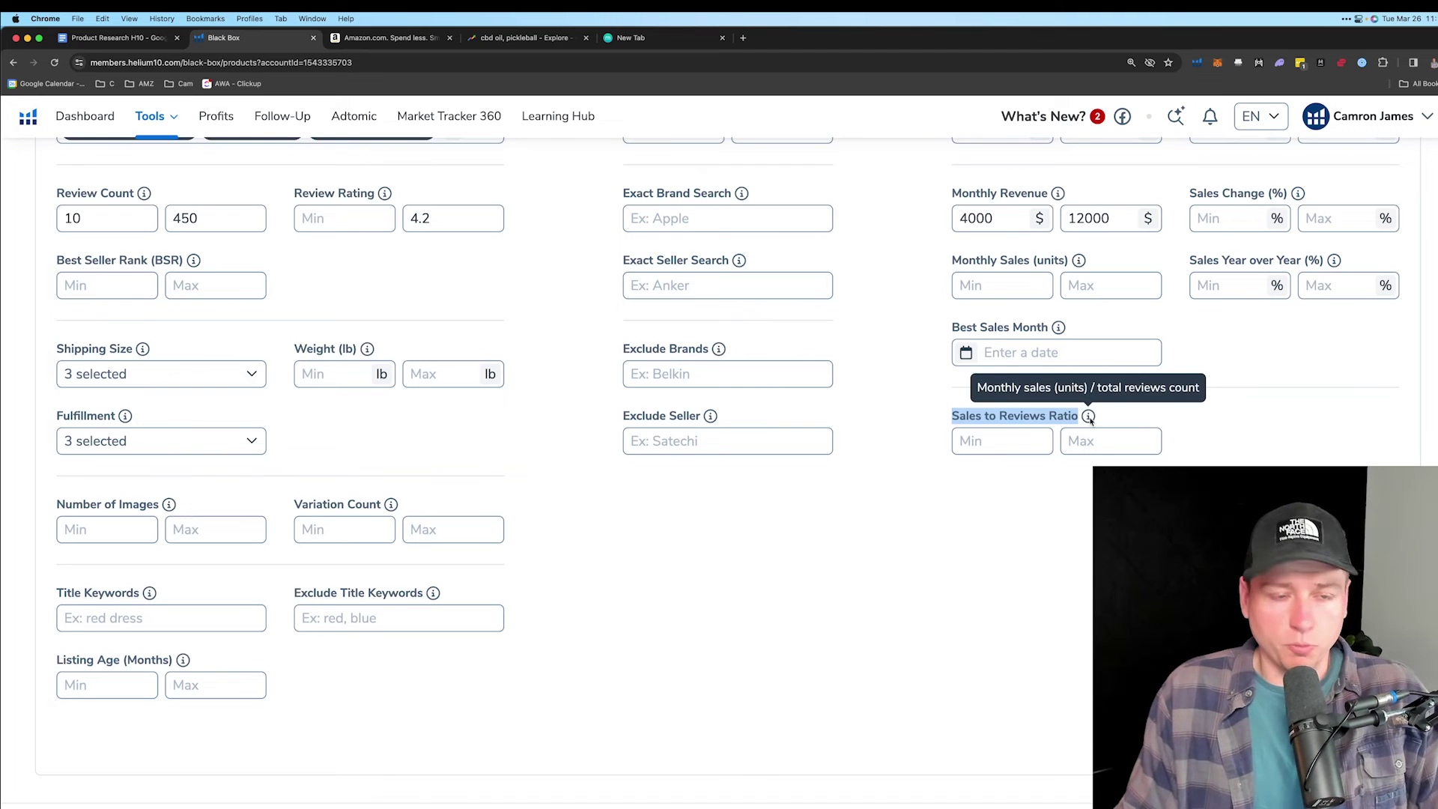
{"action": "left_click", "coordinate": [104, 525]}
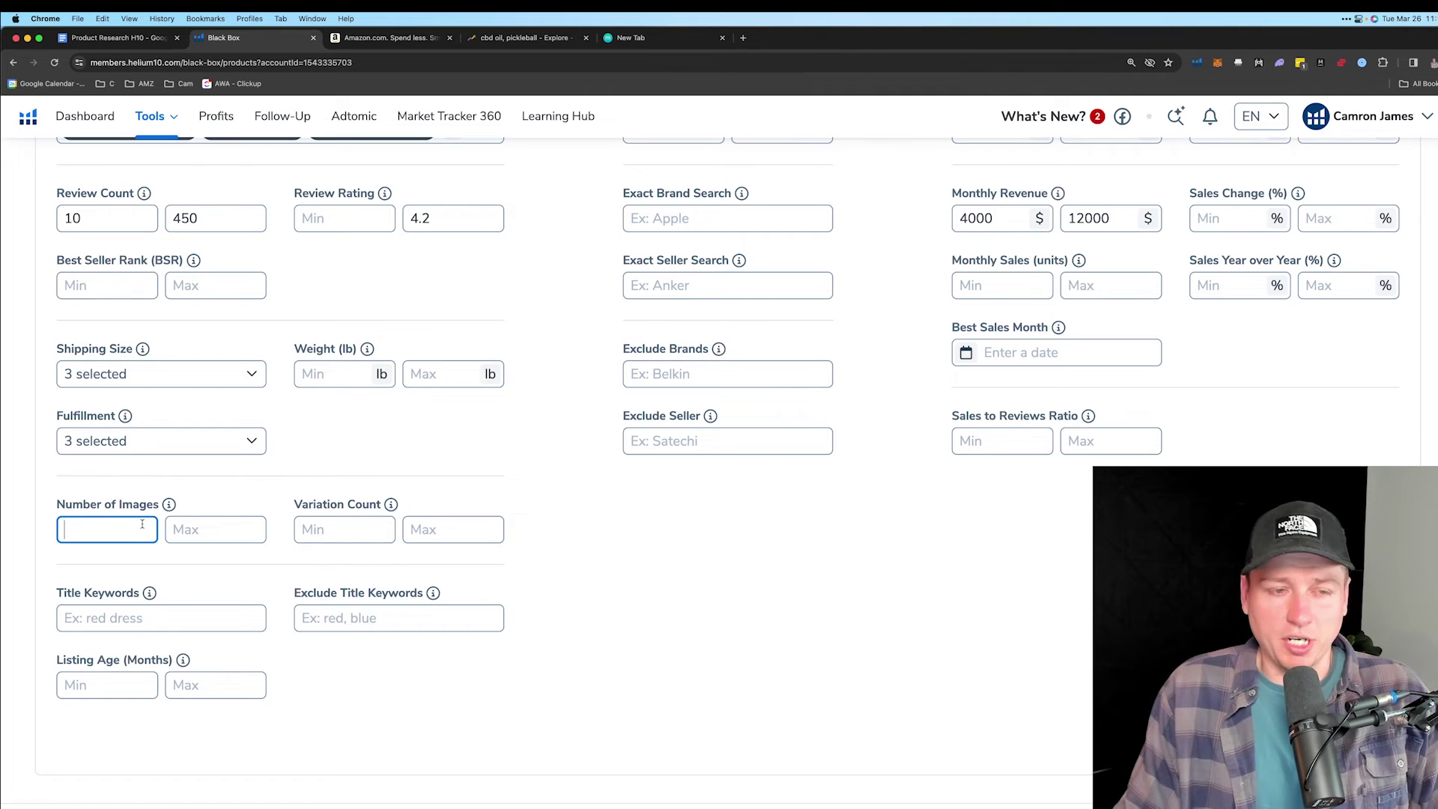
Leave Number of Images empty and enter 3 as the Variation Count maximum.
{"action": "left_click", "coordinate": [395, 483]}
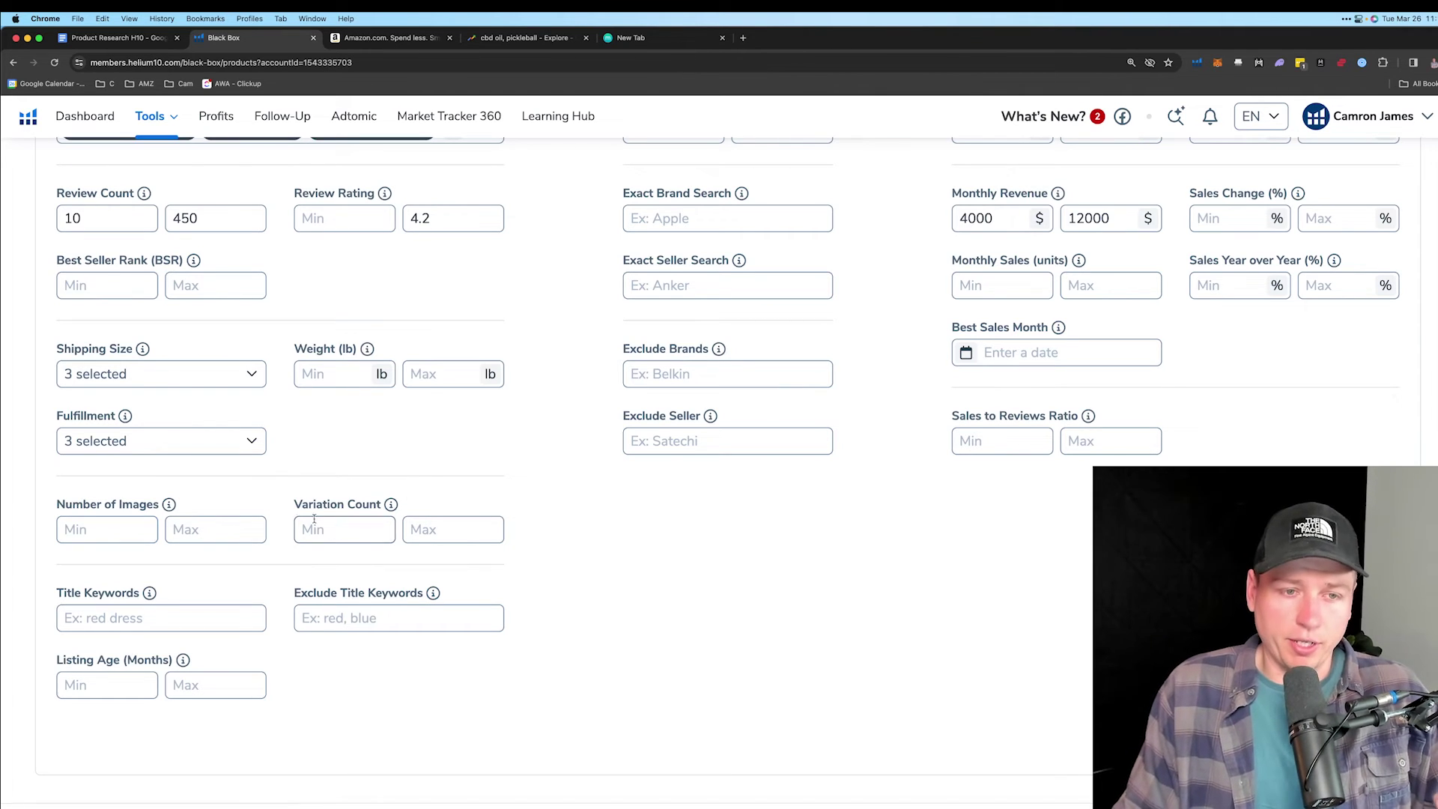
{"action": "left_click_drag", "start_coordinate": [295, 504], "coordinate": [382, 506]}
{"action": "left_click", "coordinate": [452, 528]}
{"action": "type", "text": "3"}
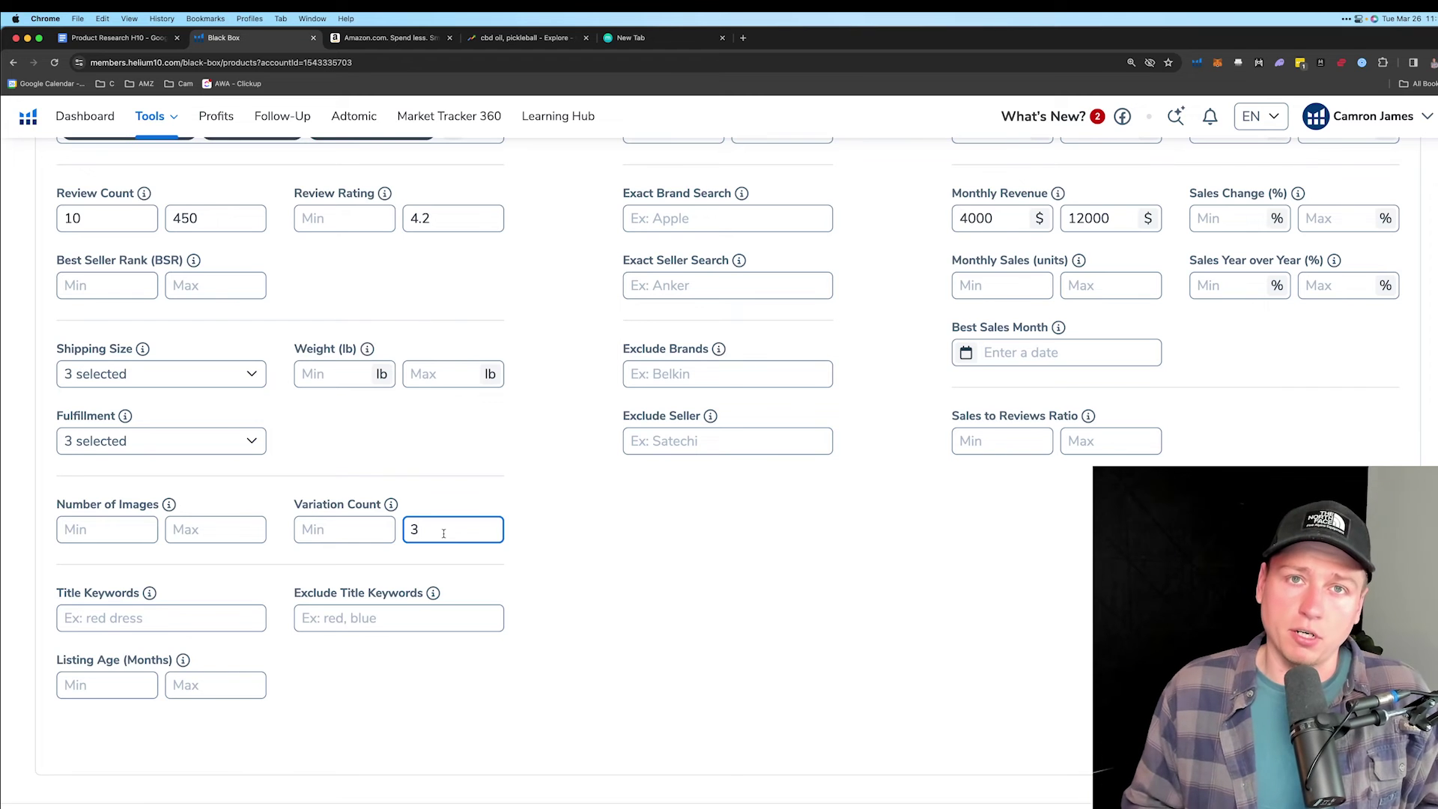
{"action": "left_click", "coordinate": [438, 558]}
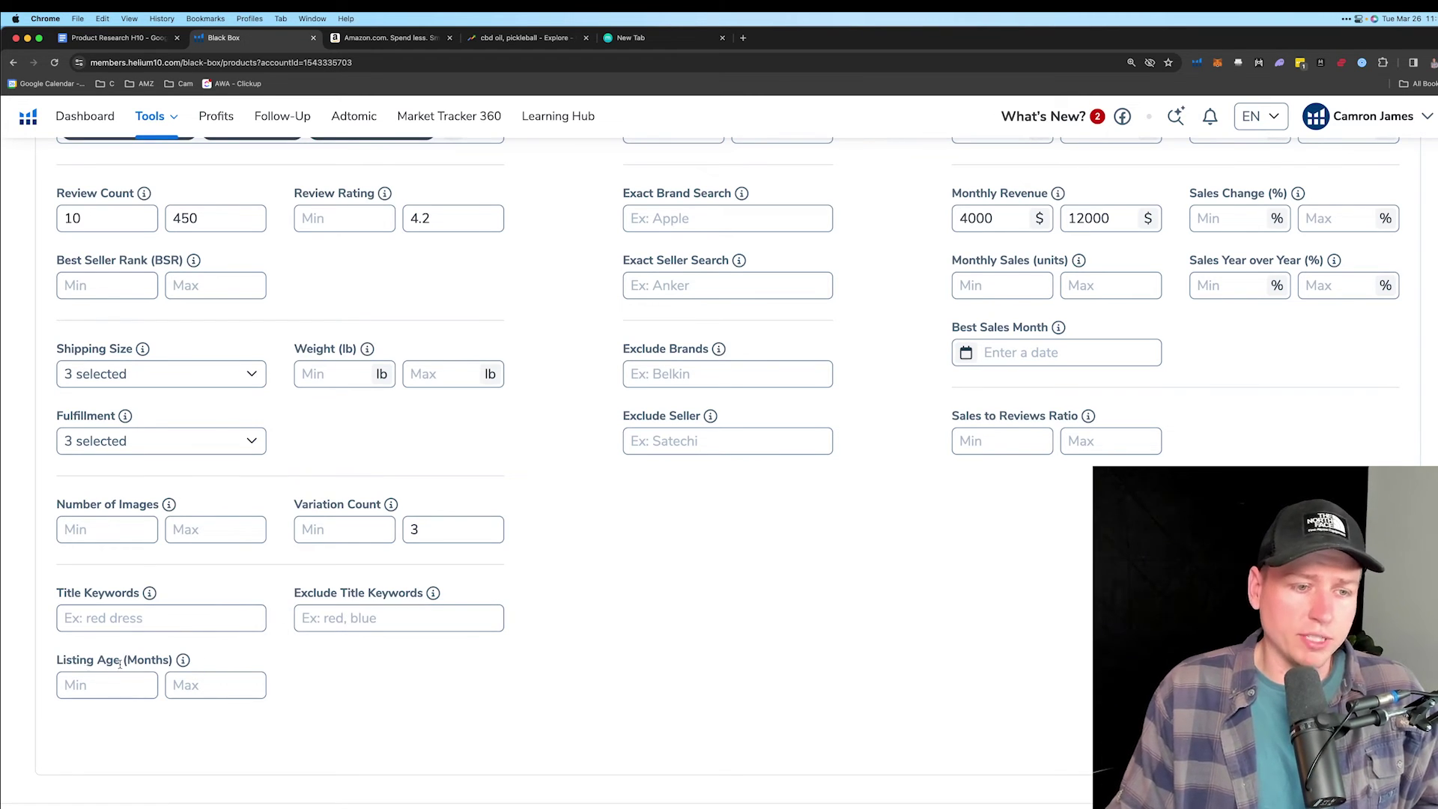
{"action": "mouse_move", "coordinate": [185, 668]}
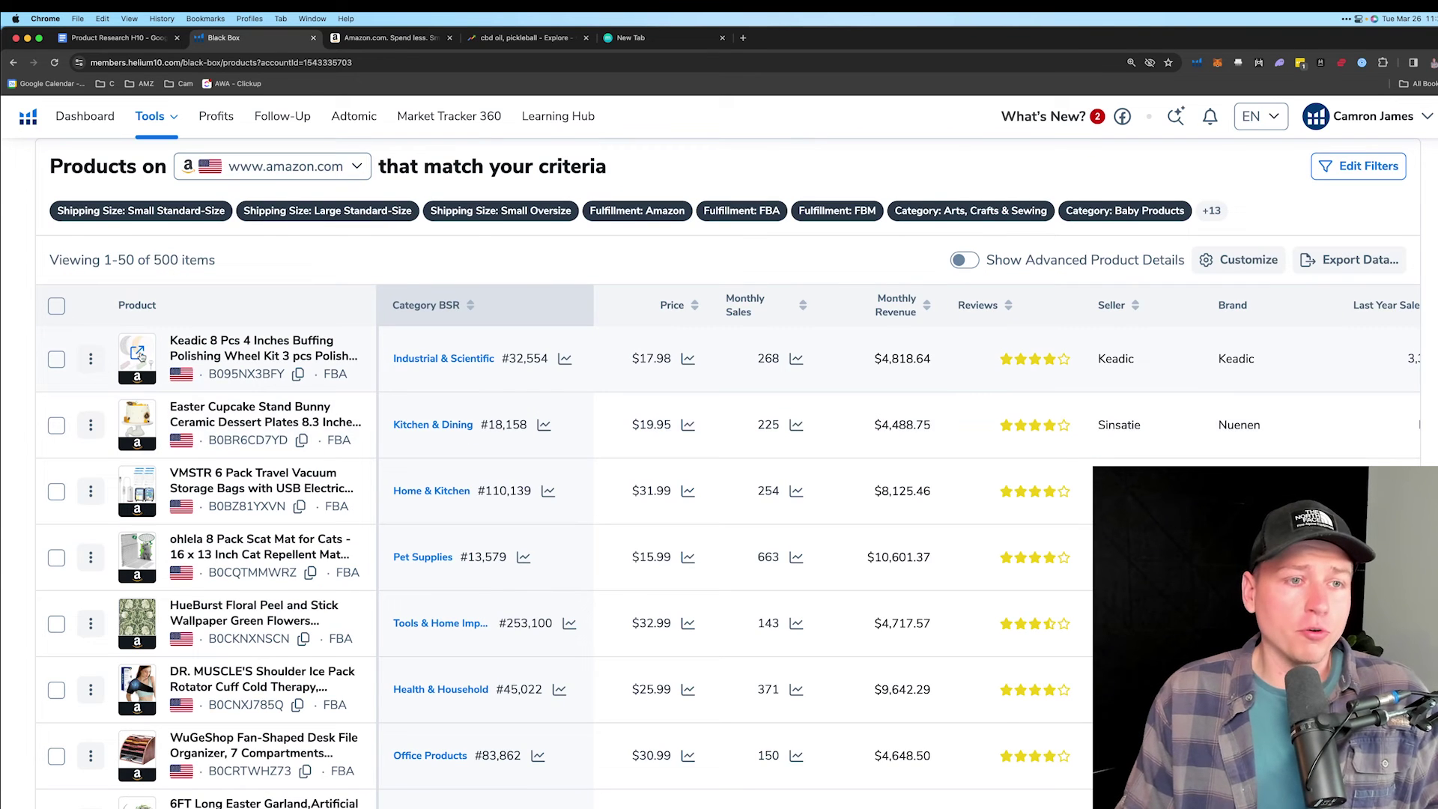
Open the first Black Box result, the Keadic 8 Pcs buffing polishing wheel kit, on Amazon.
{"action": "left_click", "coordinate": [139, 352]}
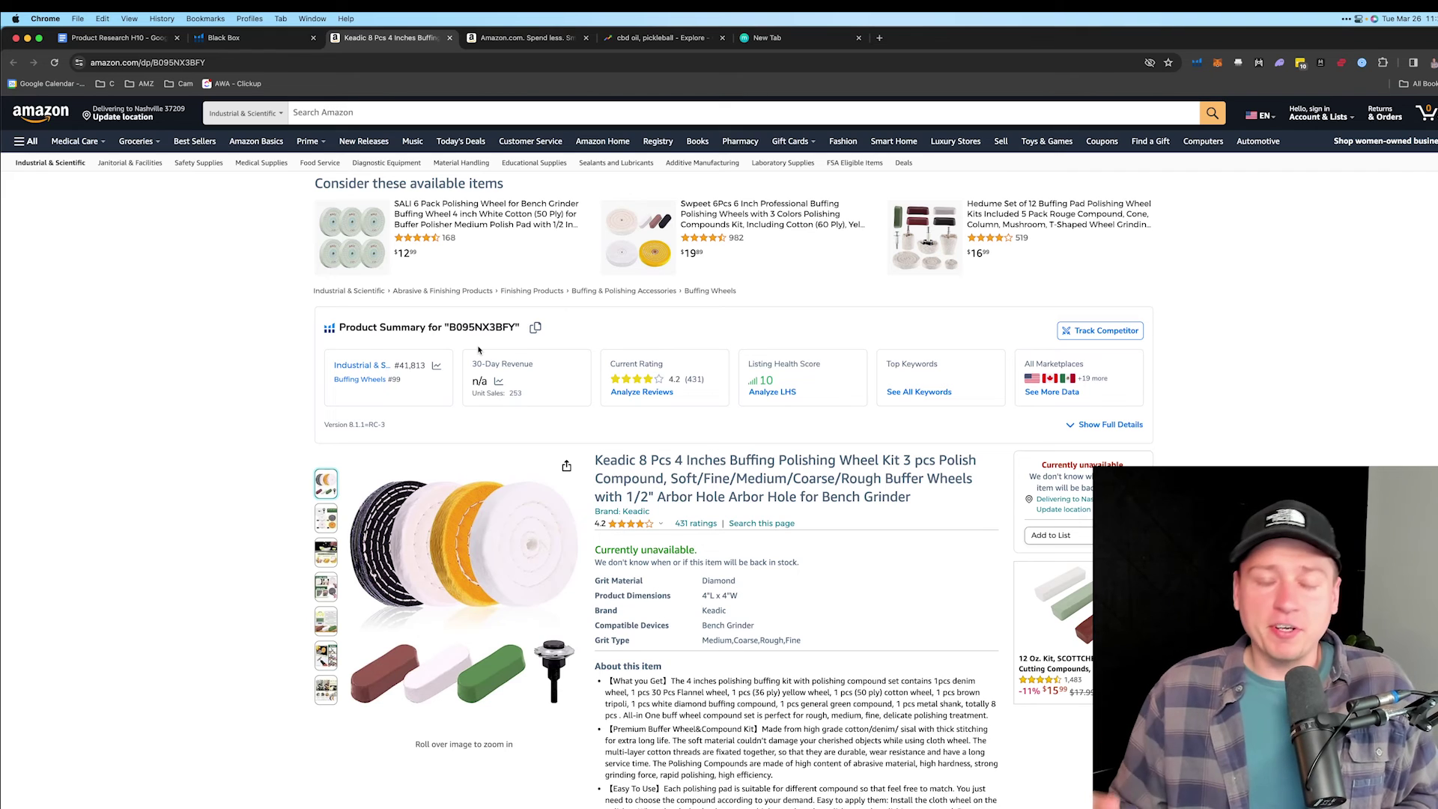
{"action": "scroll", "coordinate": [564, 436], "scroll_direction": "down", "scroll_amount": 3}
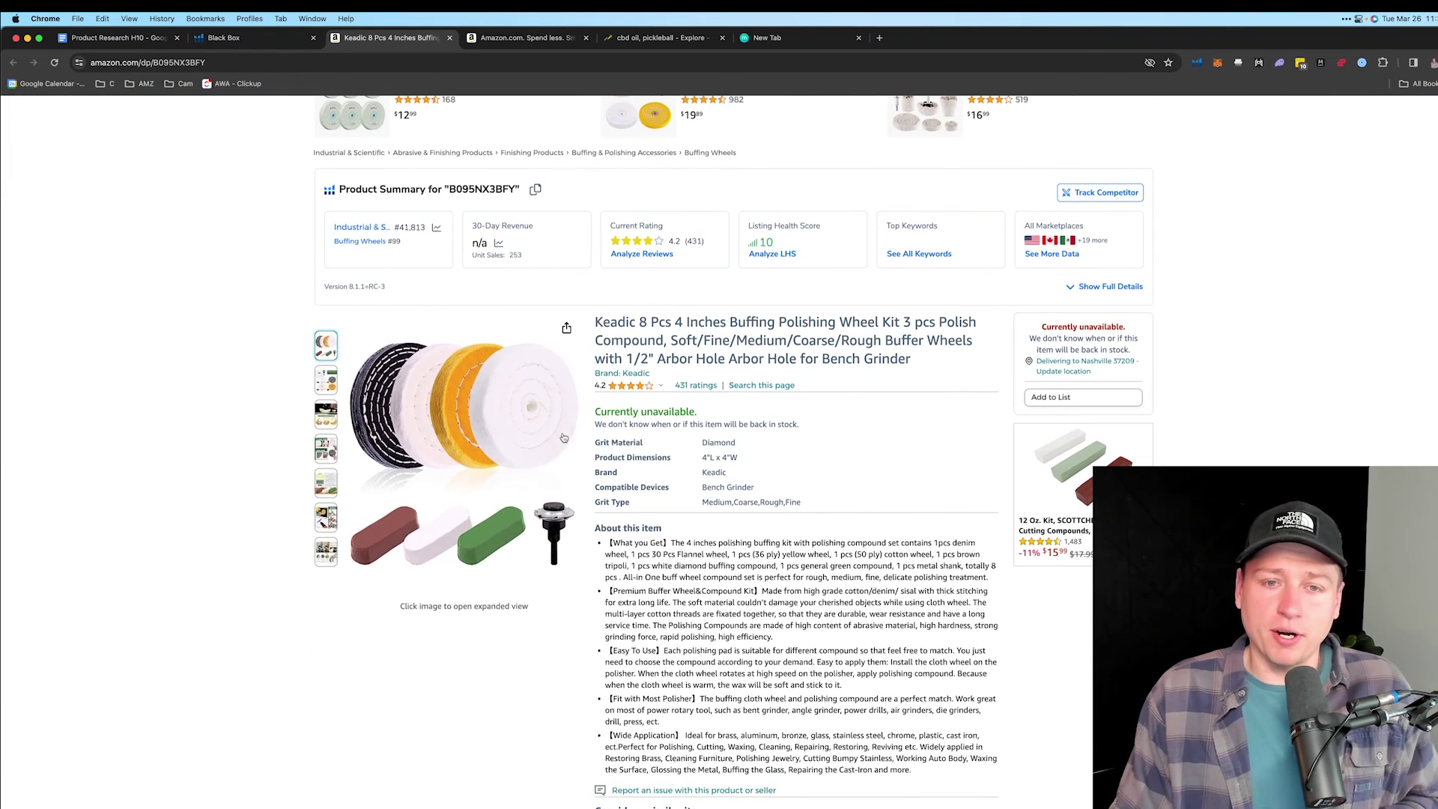
{"action": "left_click", "coordinate": [225, 37]}
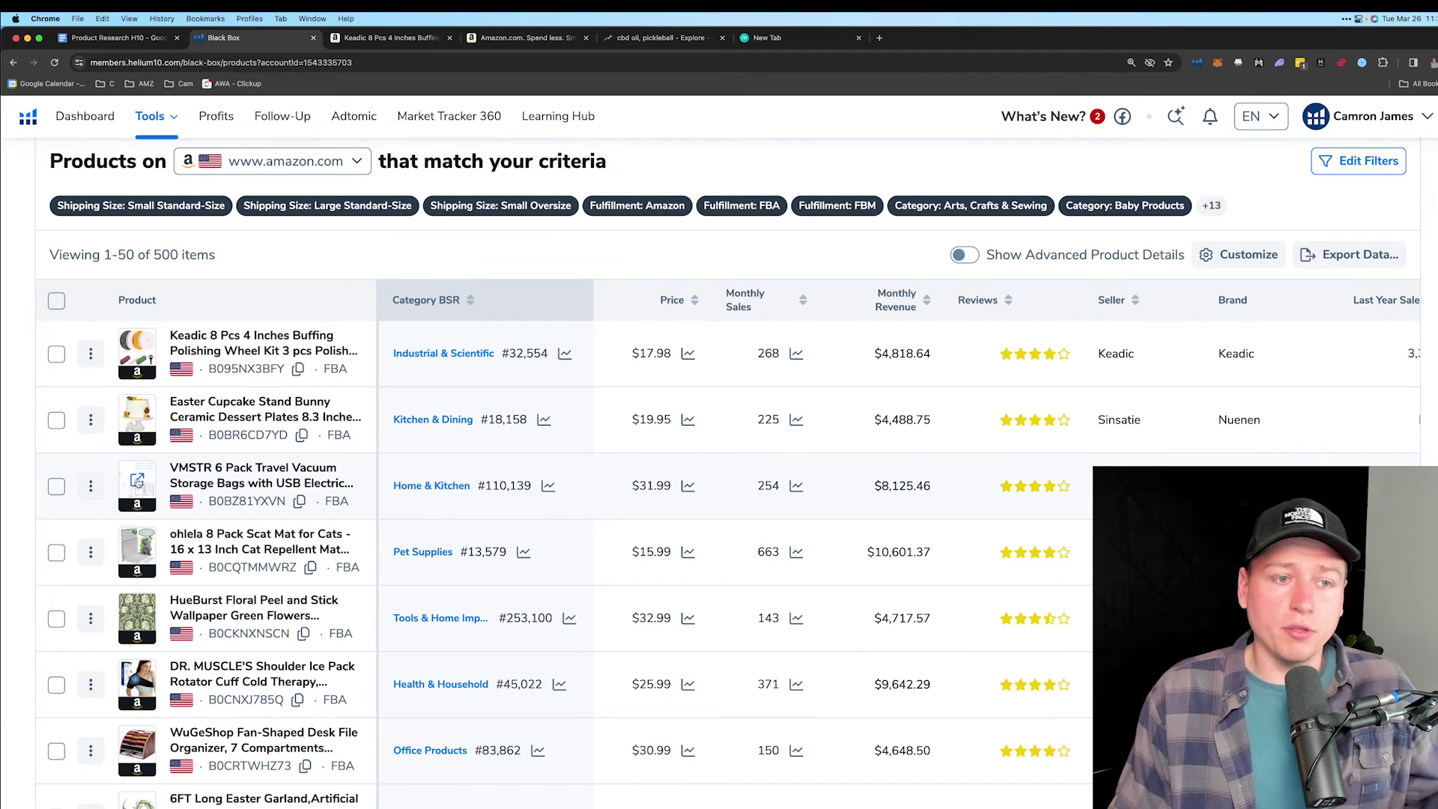
{"action": "left_click", "coordinate": [391, 38]}
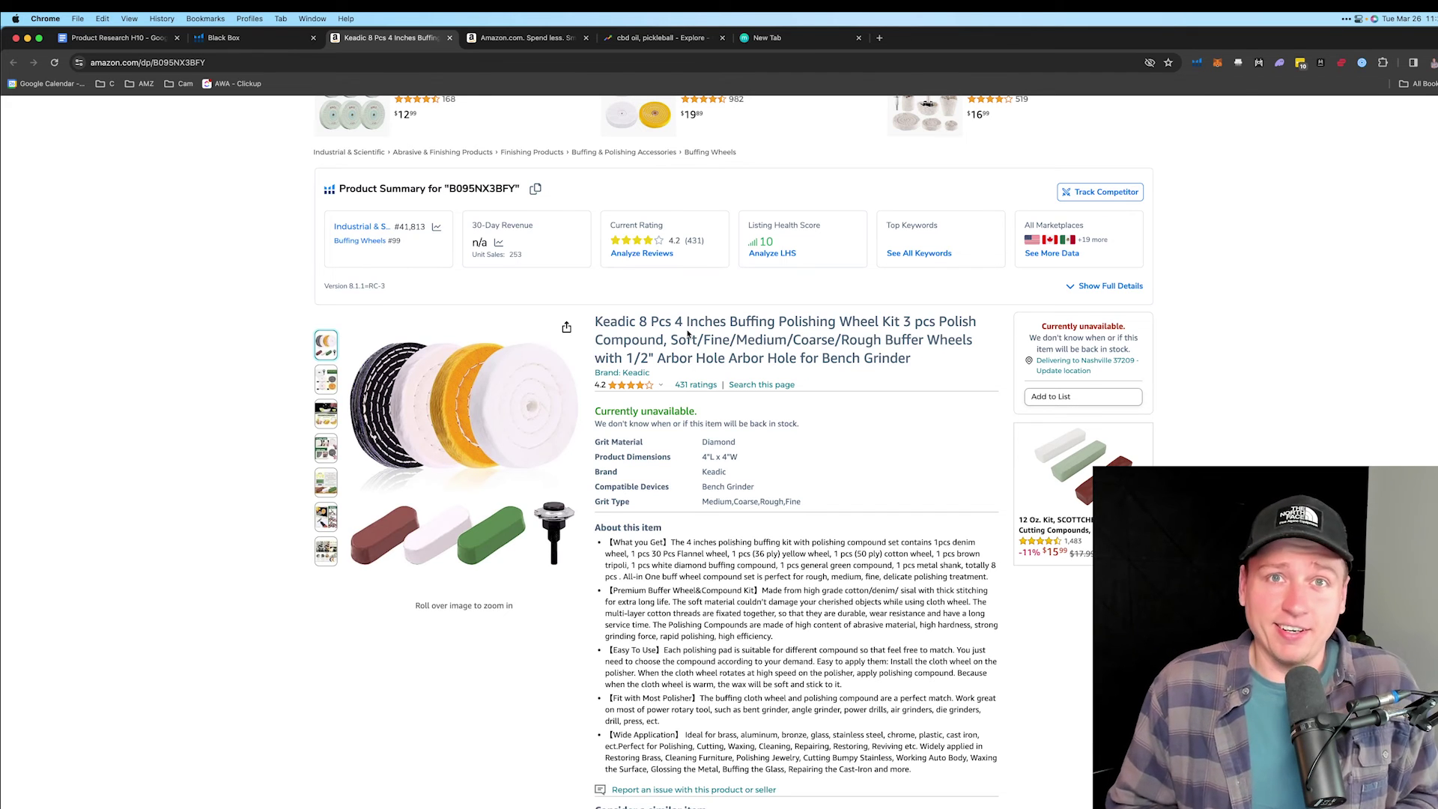
{"action": "left_click", "coordinate": [1197, 62]}
{"action": "left_click", "coordinate": [1093, 174]}
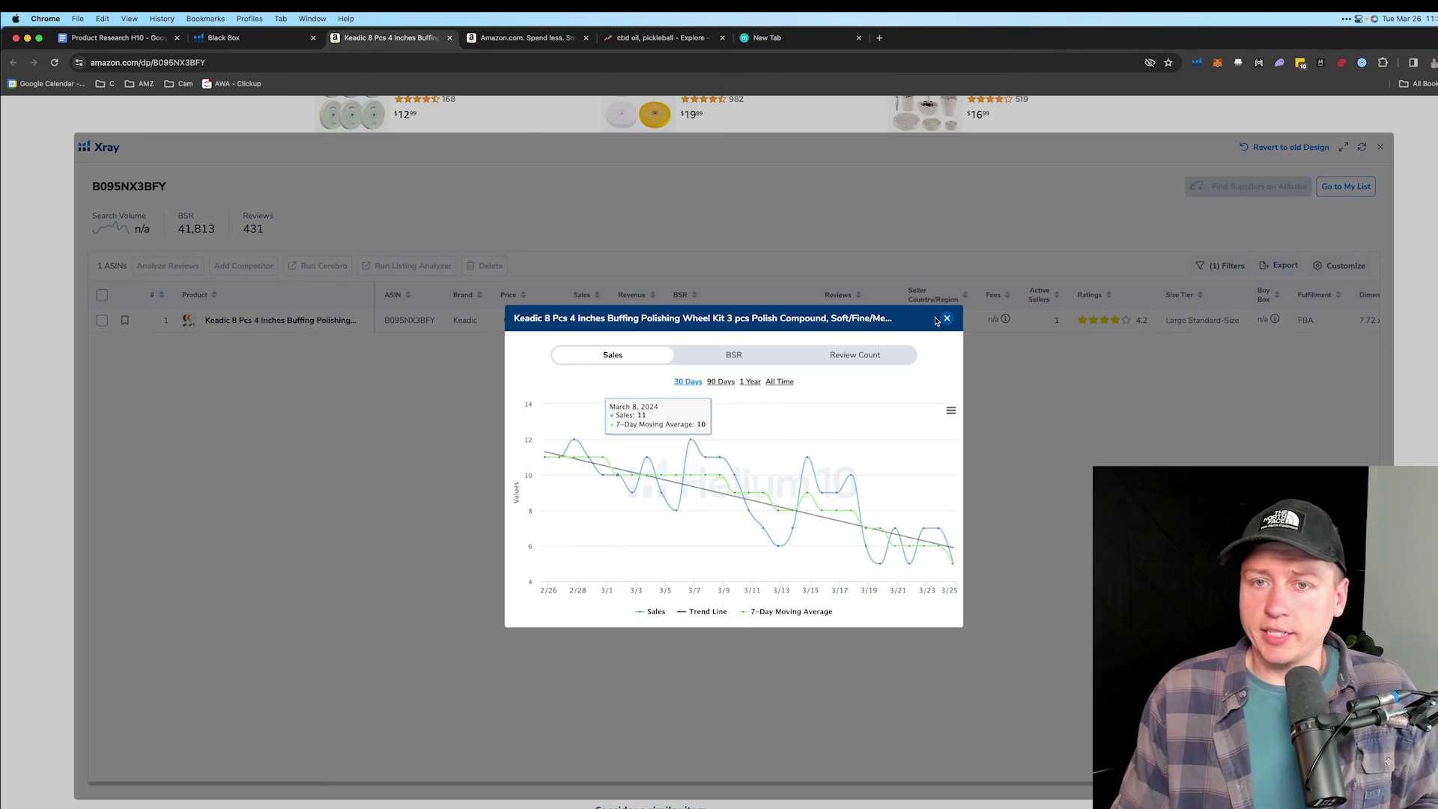
{"action": "left_click", "coordinate": [946, 317]}
{"action": "left_click", "coordinate": [1380, 147]}
{"action": "scroll", "coordinate": [765, 202], "scroll_direction": "up", "scroll_amount": 3}
{"action": "scroll", "coordinate": [765, 202], "scroll_direction": "down", "scroll_amount": 1}
{"action": "left_click_drag", "start_coordinate": [730, 460], "coordinate": [902, 459]}
{"action": "key", "text": "super+c"}
Search Amazon for 'Buffing Polishing Wheel Kit' and run Xray on the results.
{"action": "left_click", "coordinate": [322, 112]}
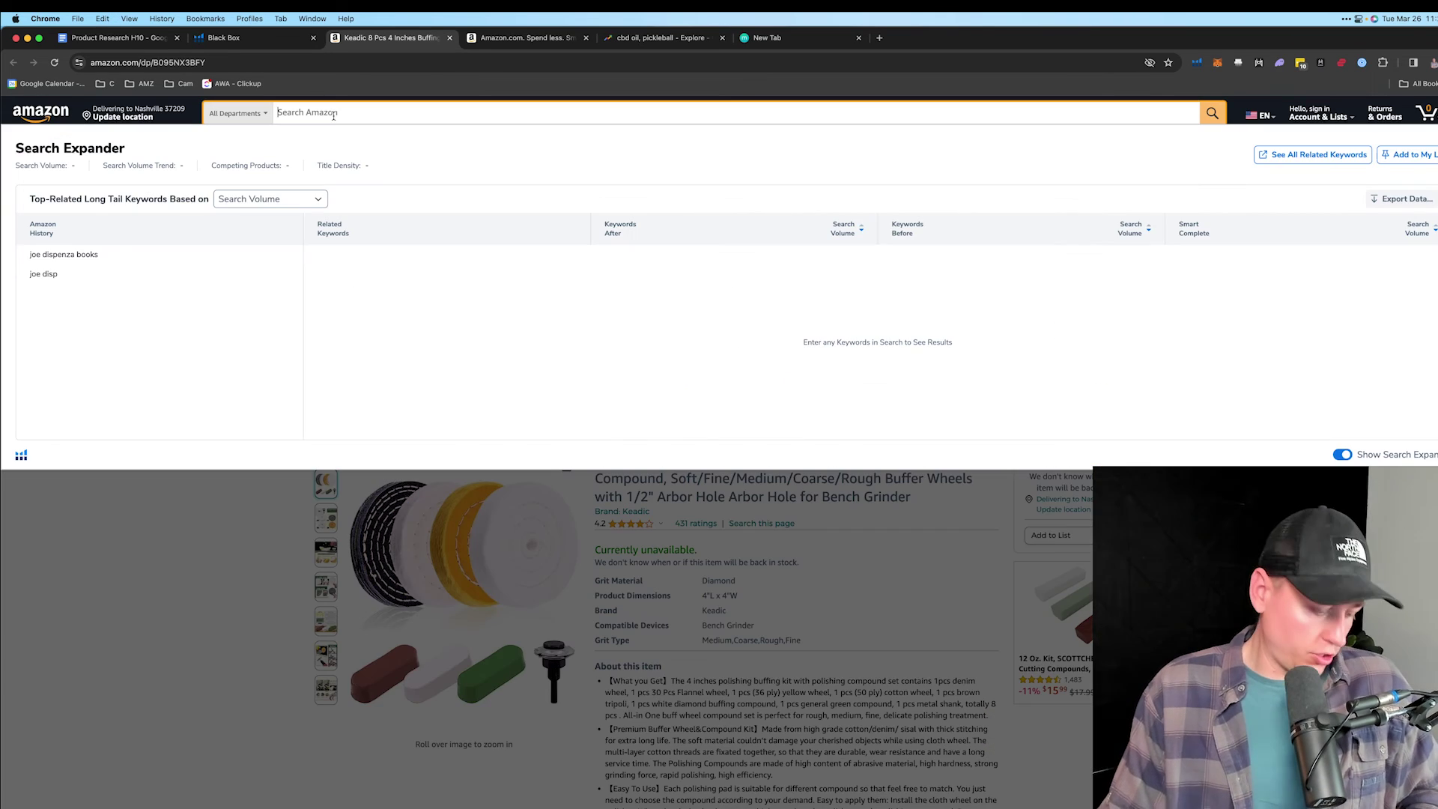
{"action": "key", "text": "super+v"}
{"action": "key", "text": "Return"}
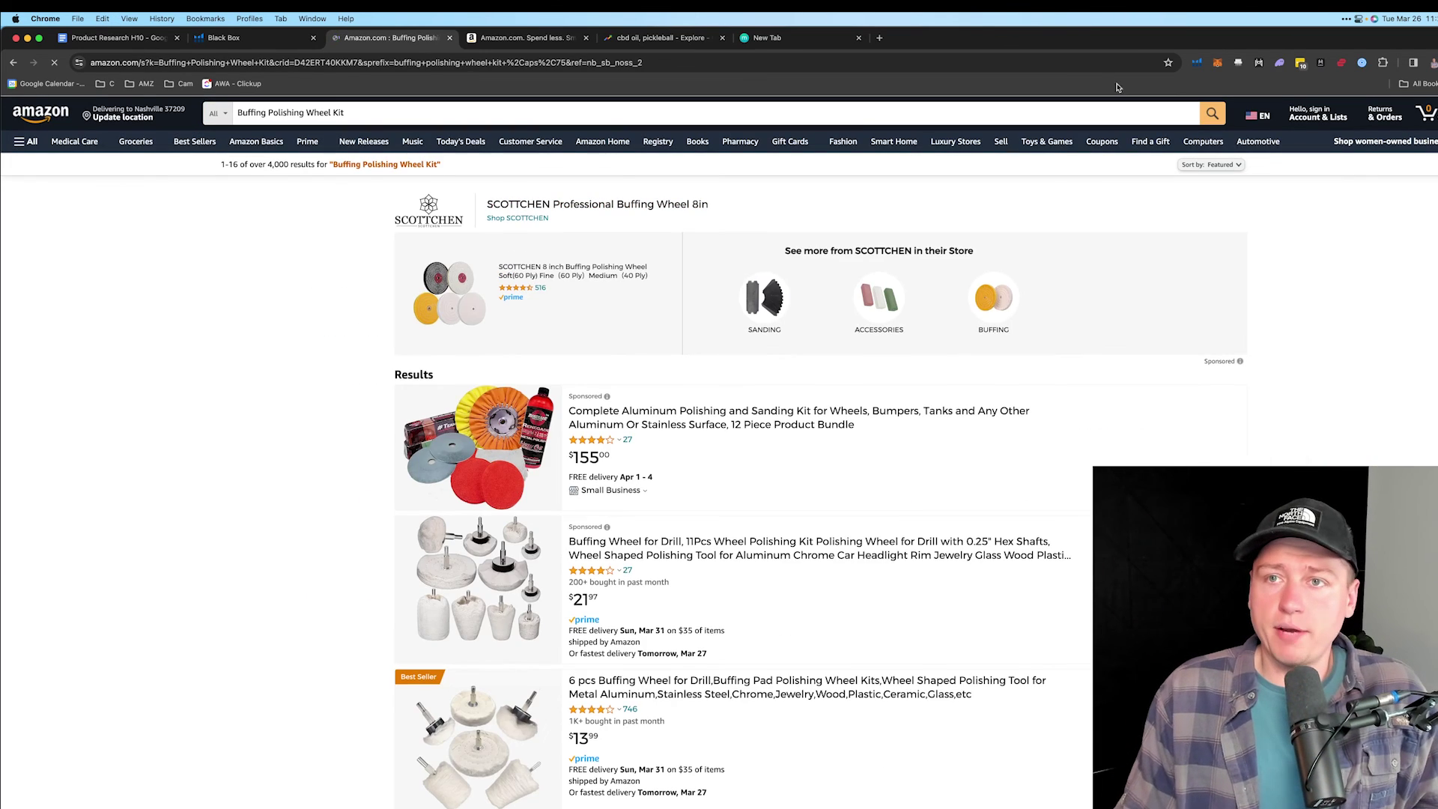
{"action": "left_click", "coordinate": [1200, 67]}
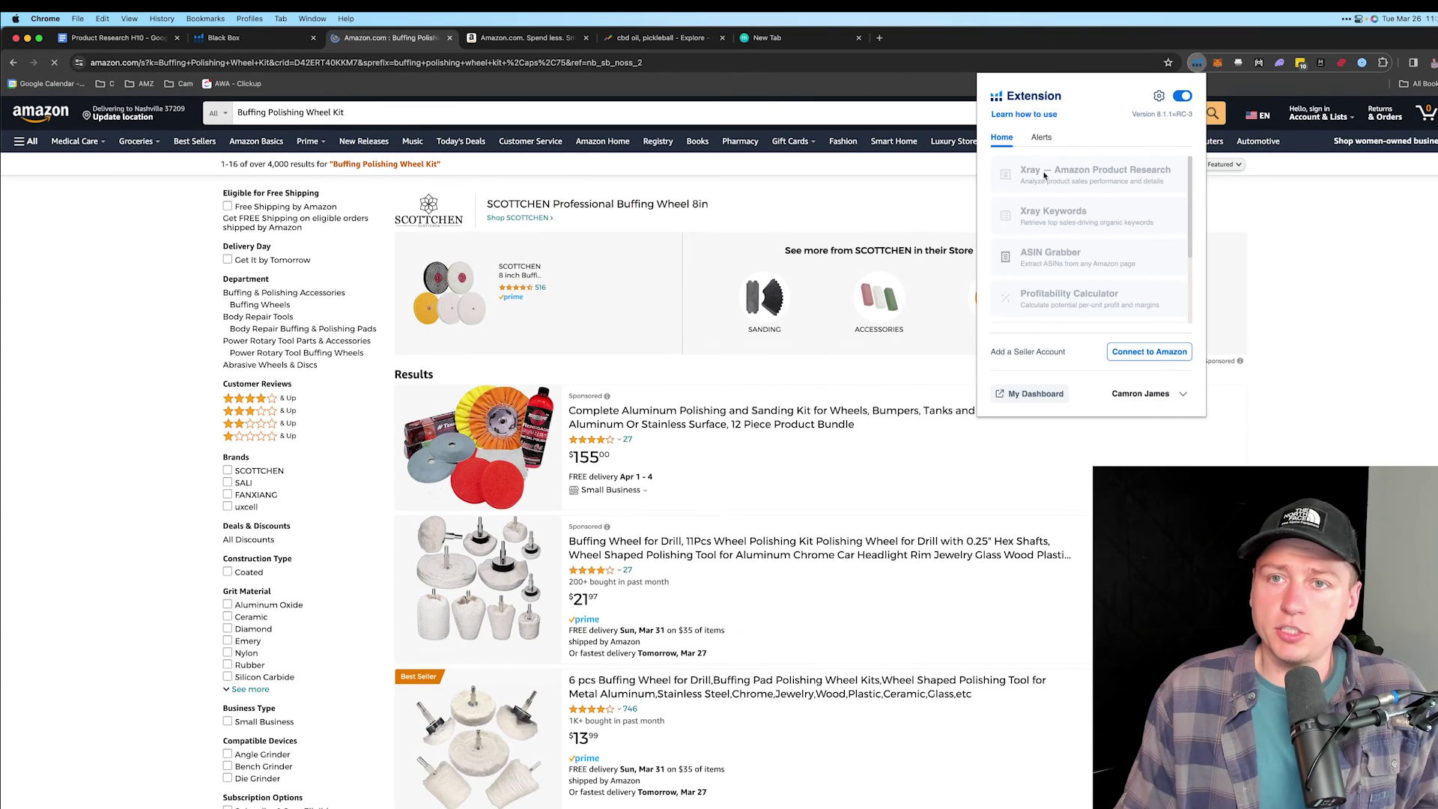
{"action": "left_click", "coordinate": [1045, 171]}
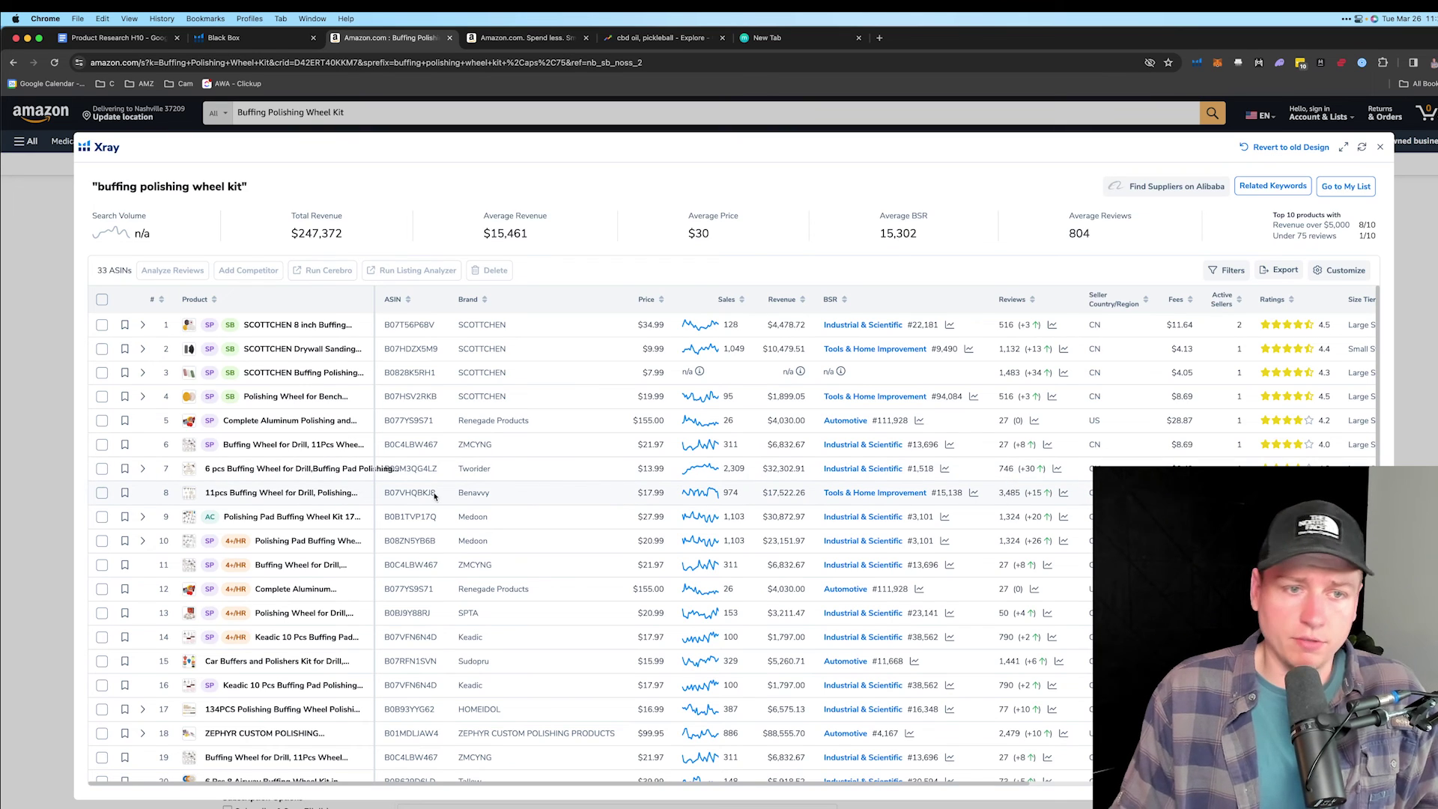
Review the 33-product Xray table and bring up its filter options.
{"action": "scroll", "coordinate": [262, 457], "scroll_direction": "down", "scroll_amount": 3}
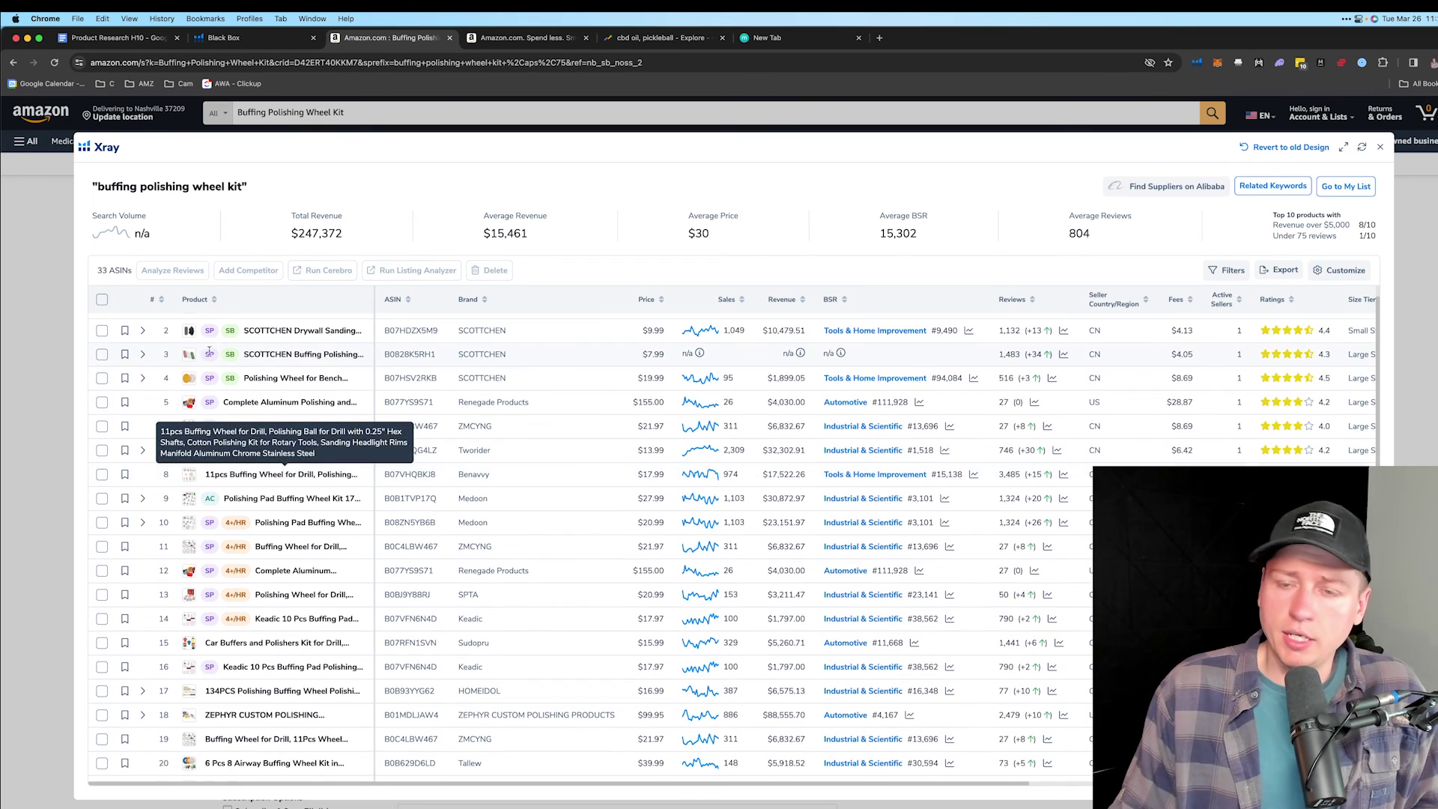
{"action": "scroll", "coordinate": [244, 421], "scroll_direction": "up", "scroll_amount": 3}
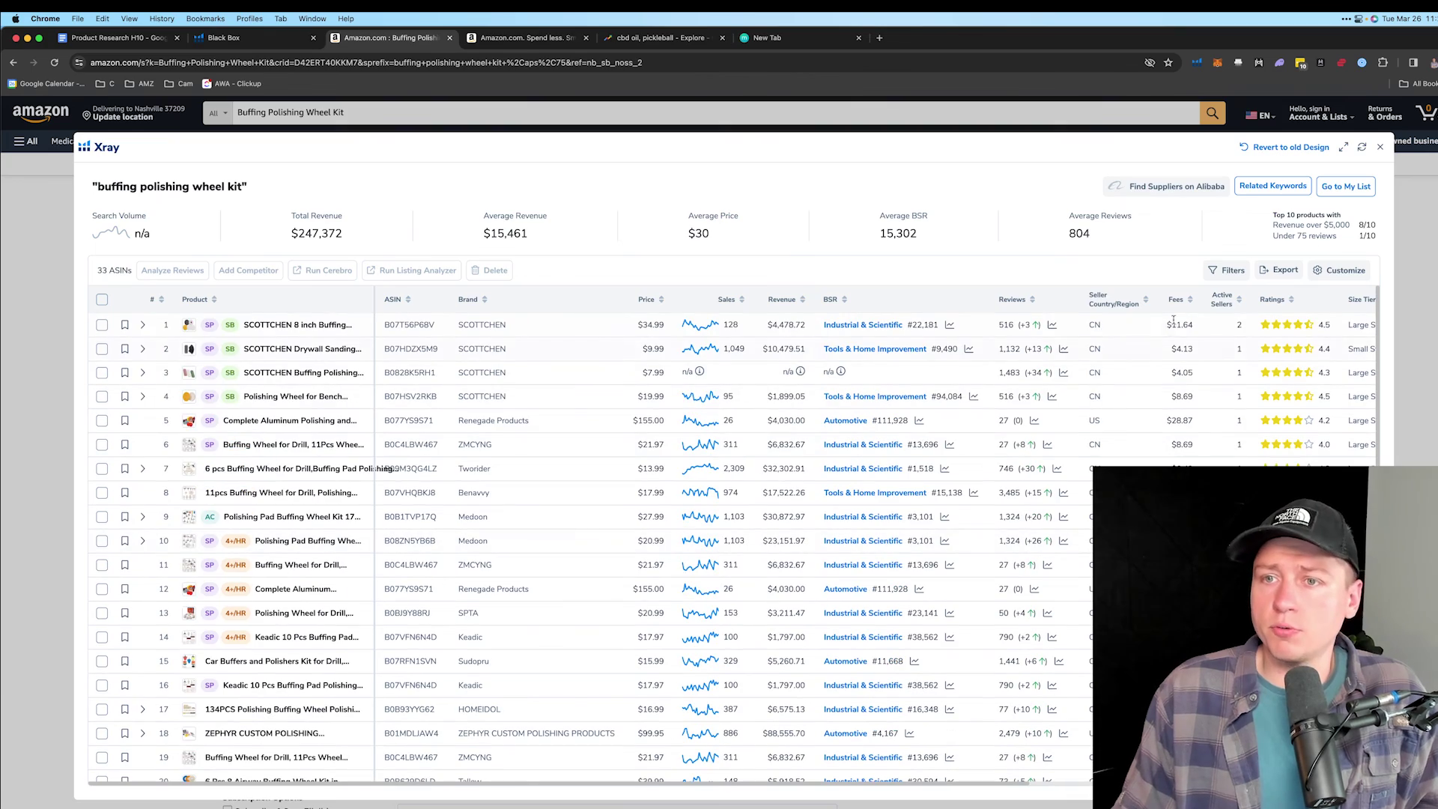
{"action": "left_click", "coordinate": [1237, 270]}
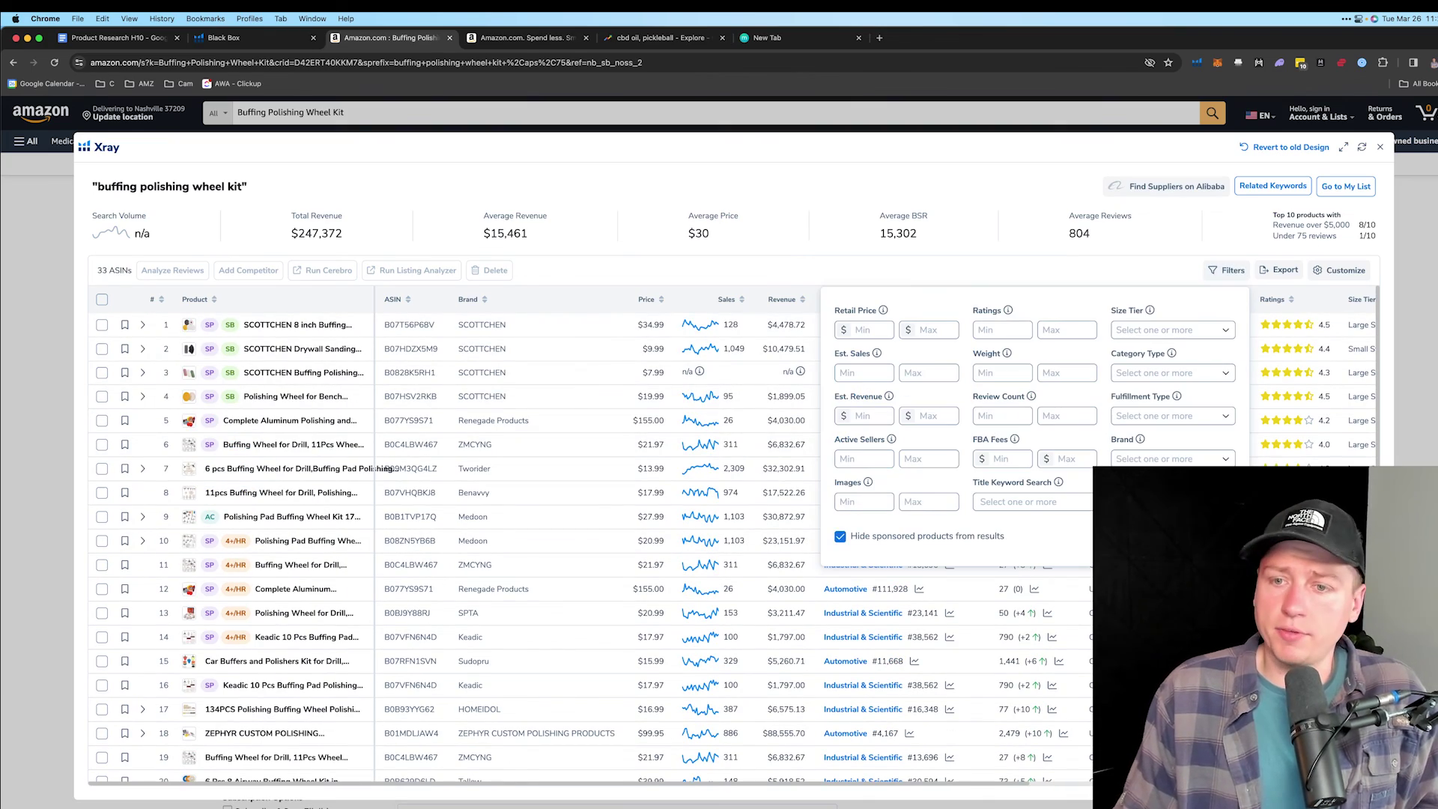